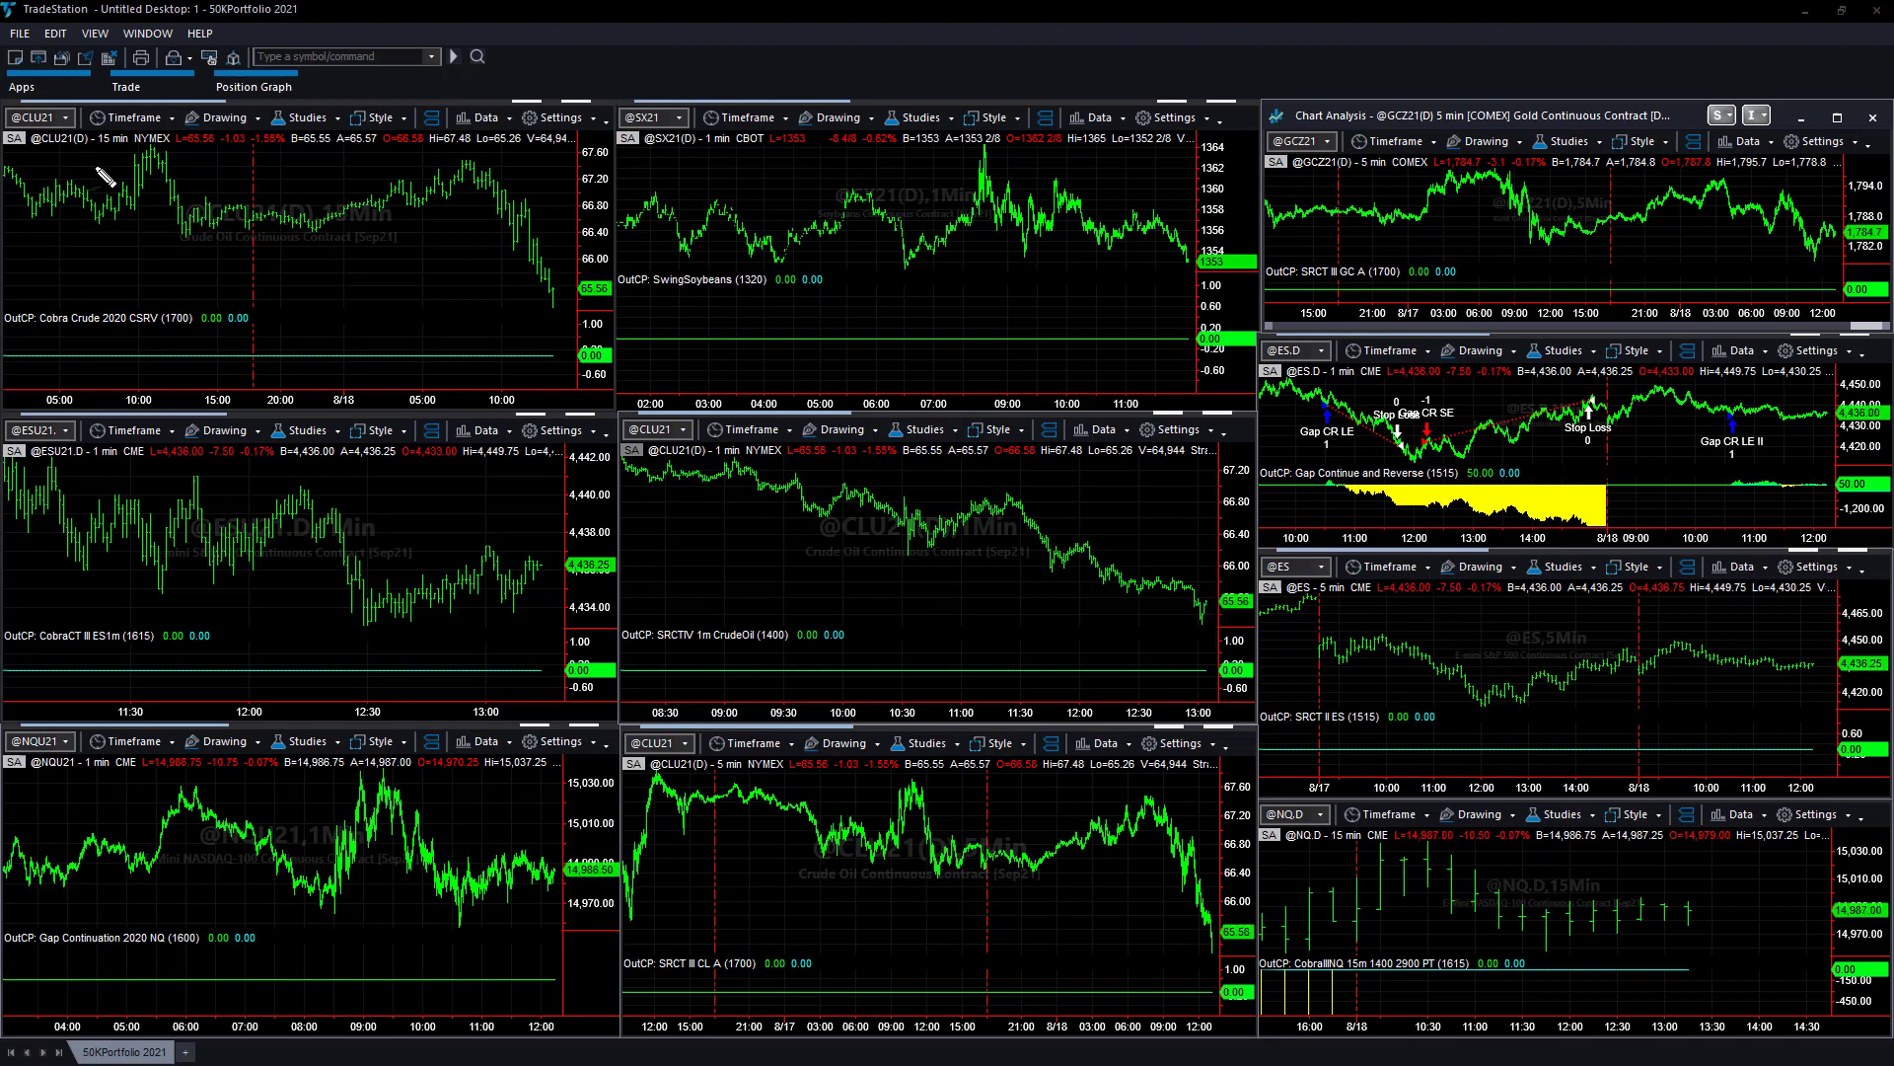
pyautogui.moveTo(64, 168)
pyautogui.mouseDown()
pyautogui.moveTo(98, 156)
pyautogui.moveTo(51, 123)
pyautogui.moveTo(32, 156)
pyautogui.moveTo(56, 165)
pyautogui.moveTo(30, 182)
pyautogui.moveTo(35, 155)
pyautogui.mouseUp()
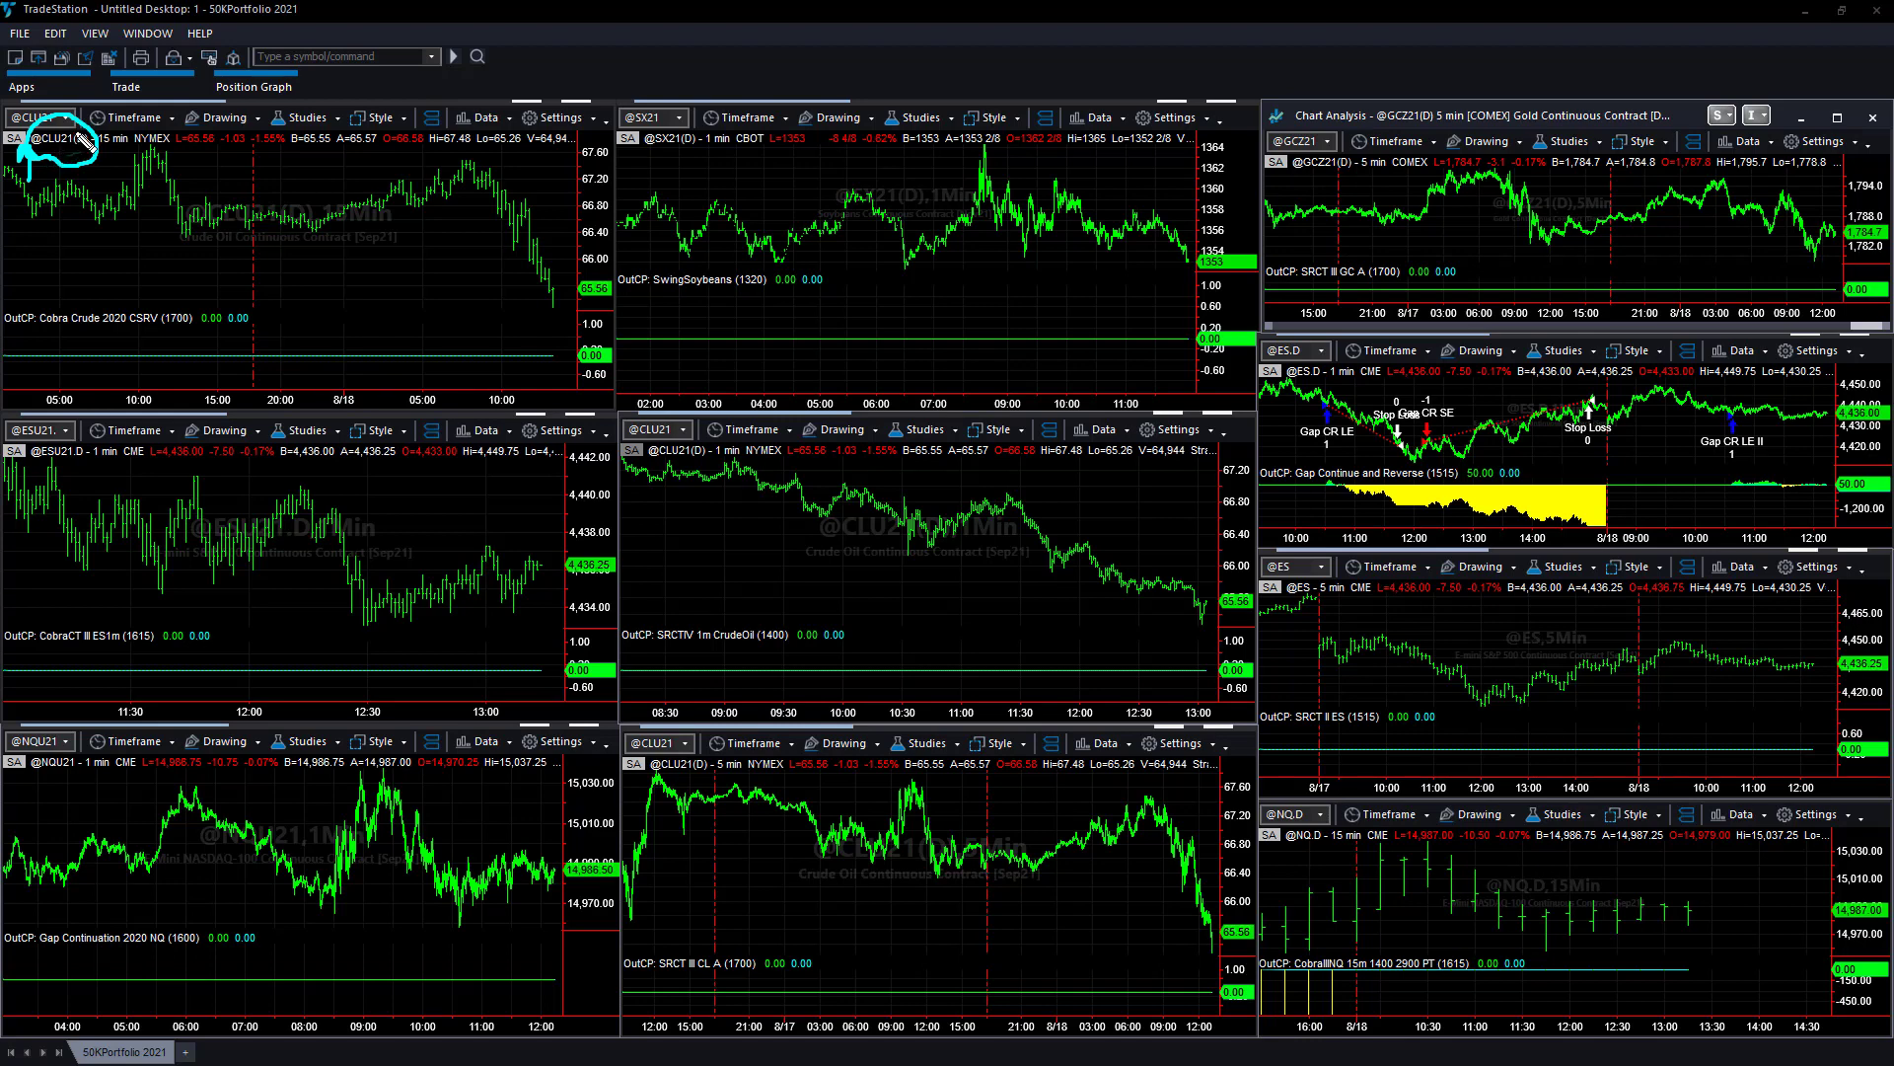
pyautogui.moveTo(87, 136); pyautogui.dragTo(99, 158)
pyautogui.rightClick(195, 166)
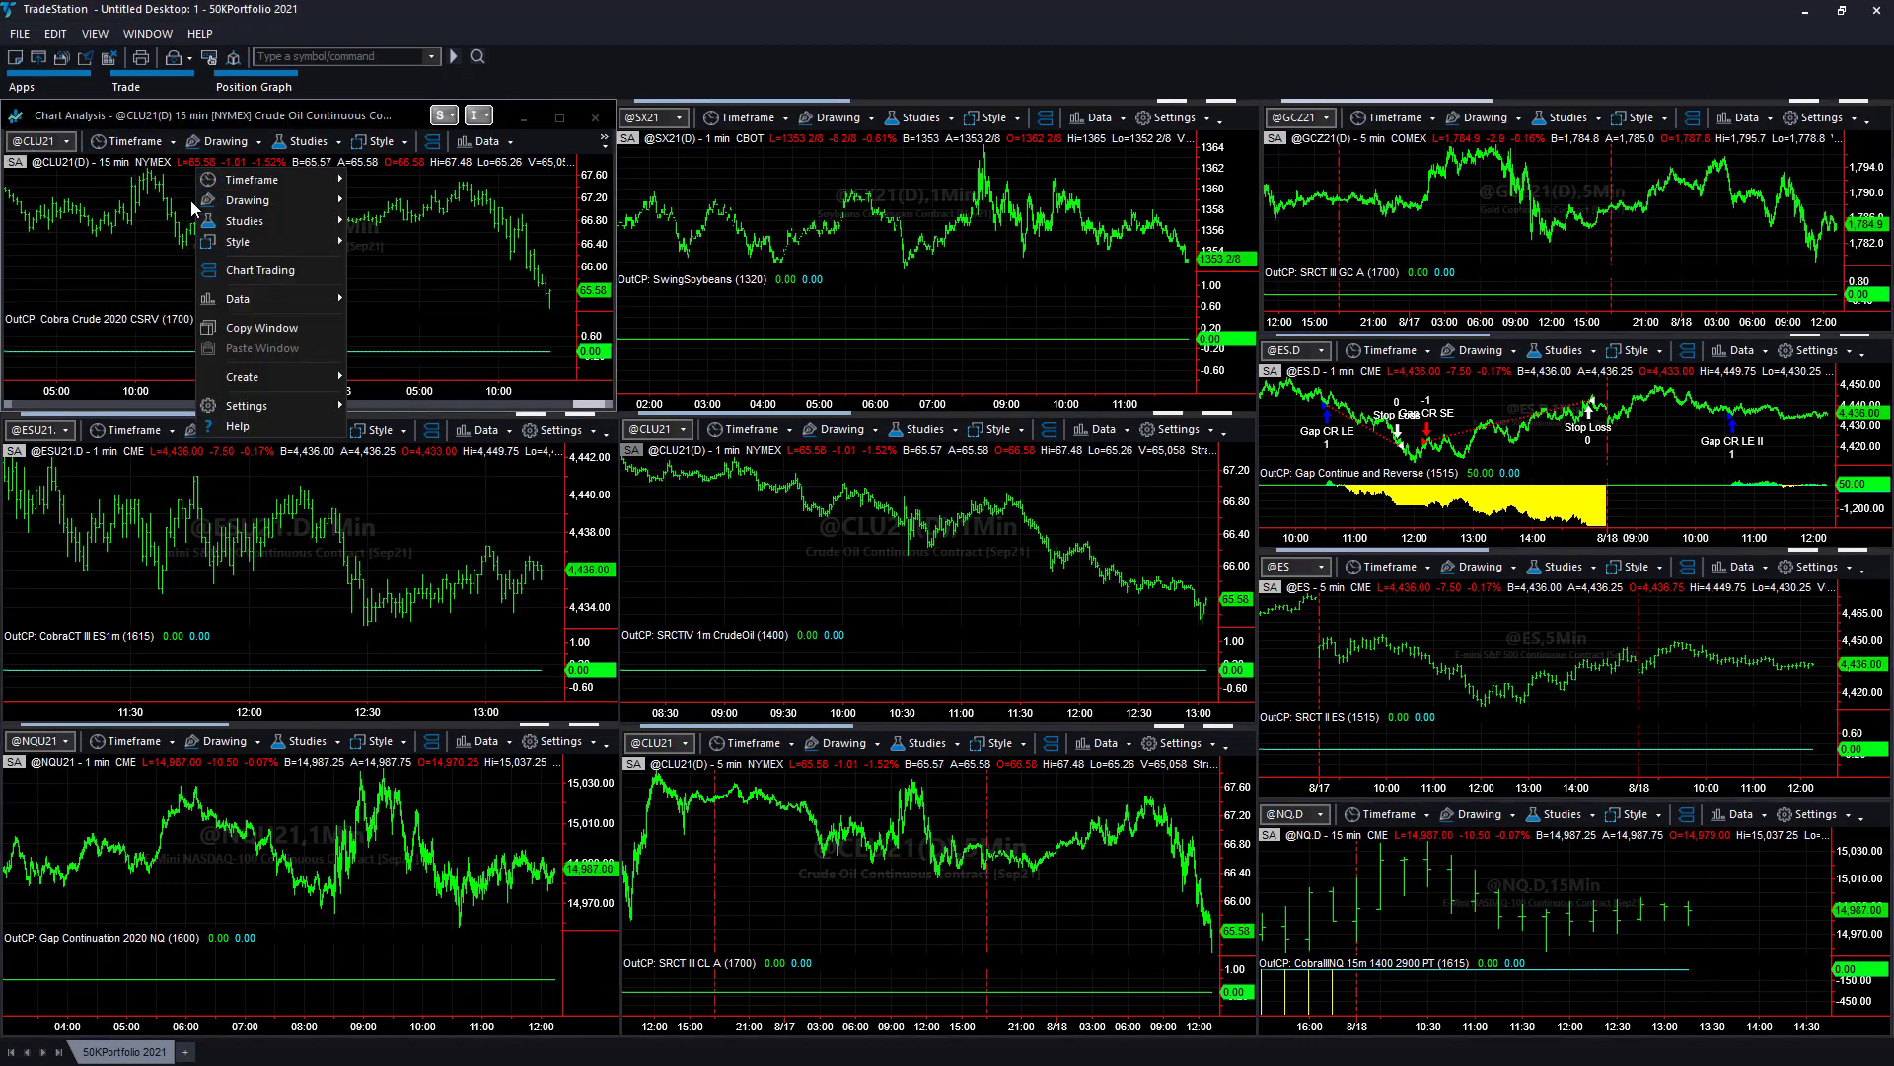
pyautogui.click(259, 294)
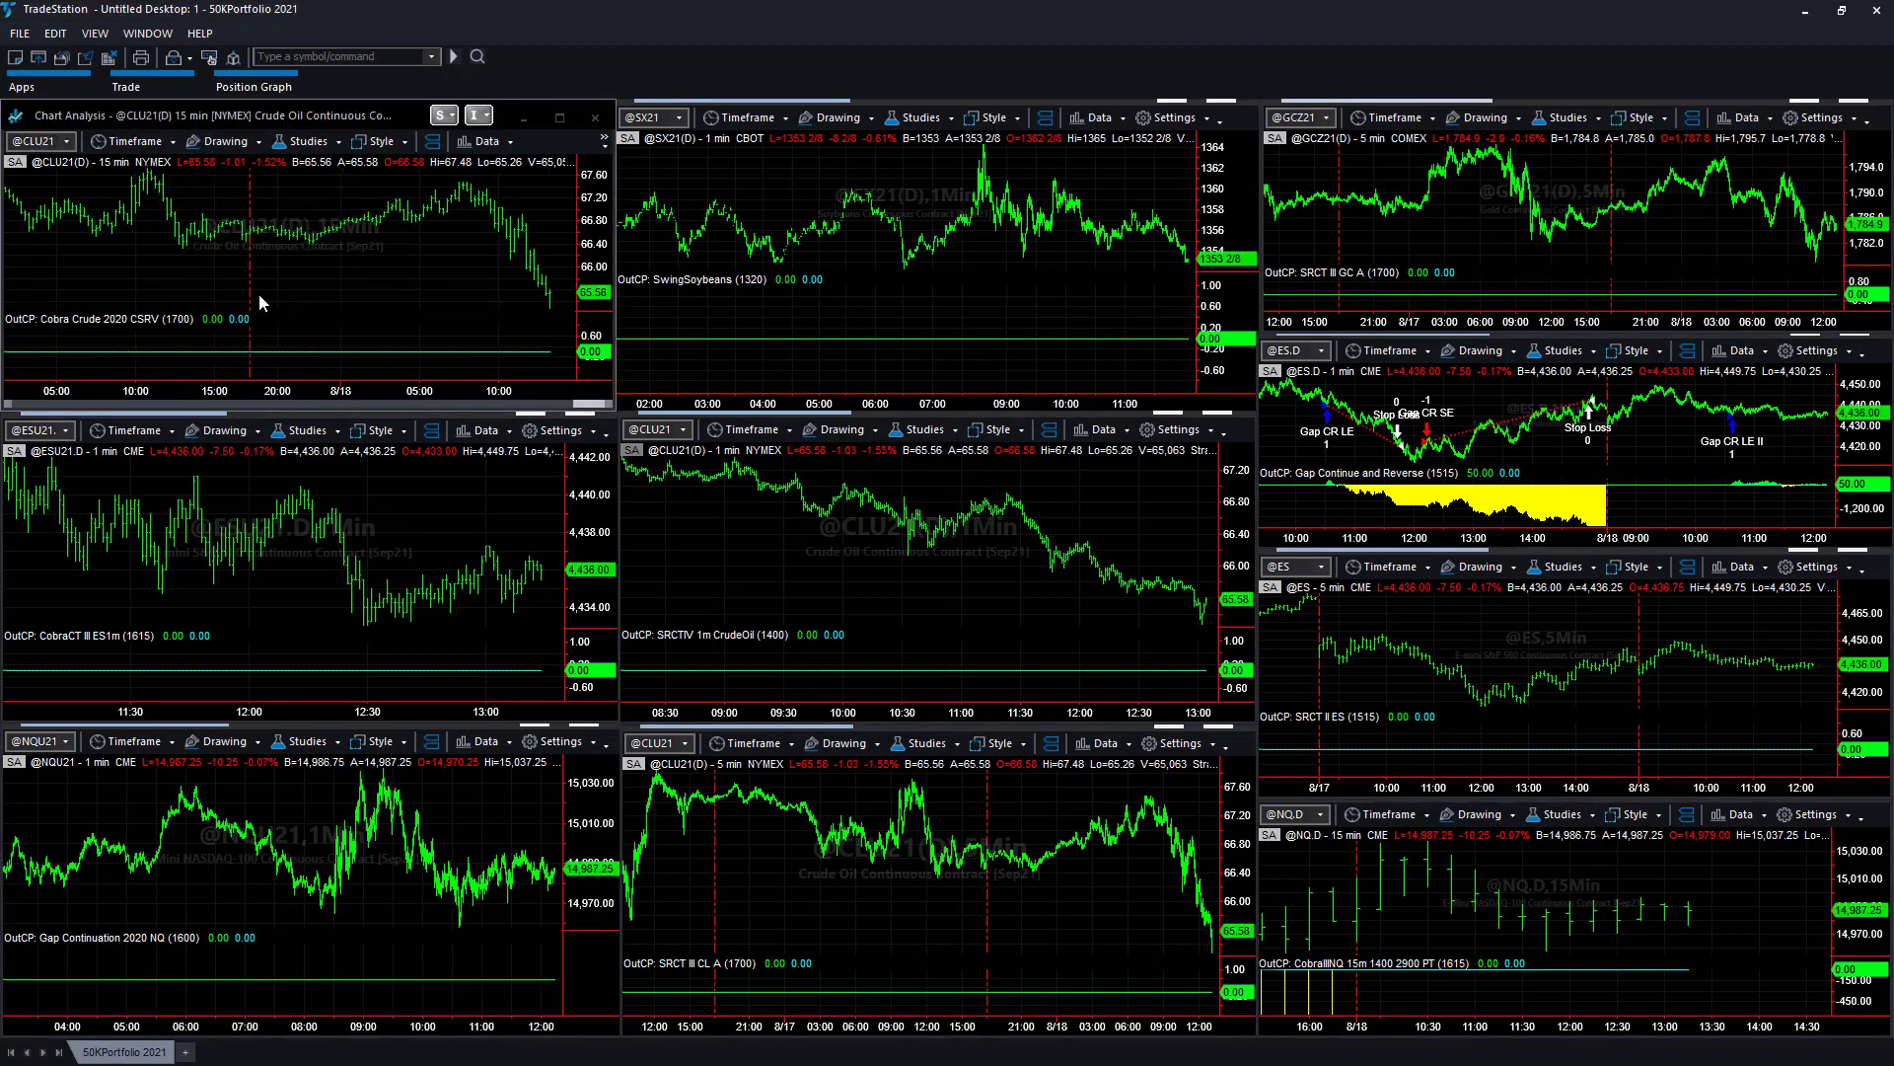
pyautogui.rightClick(245, 189)
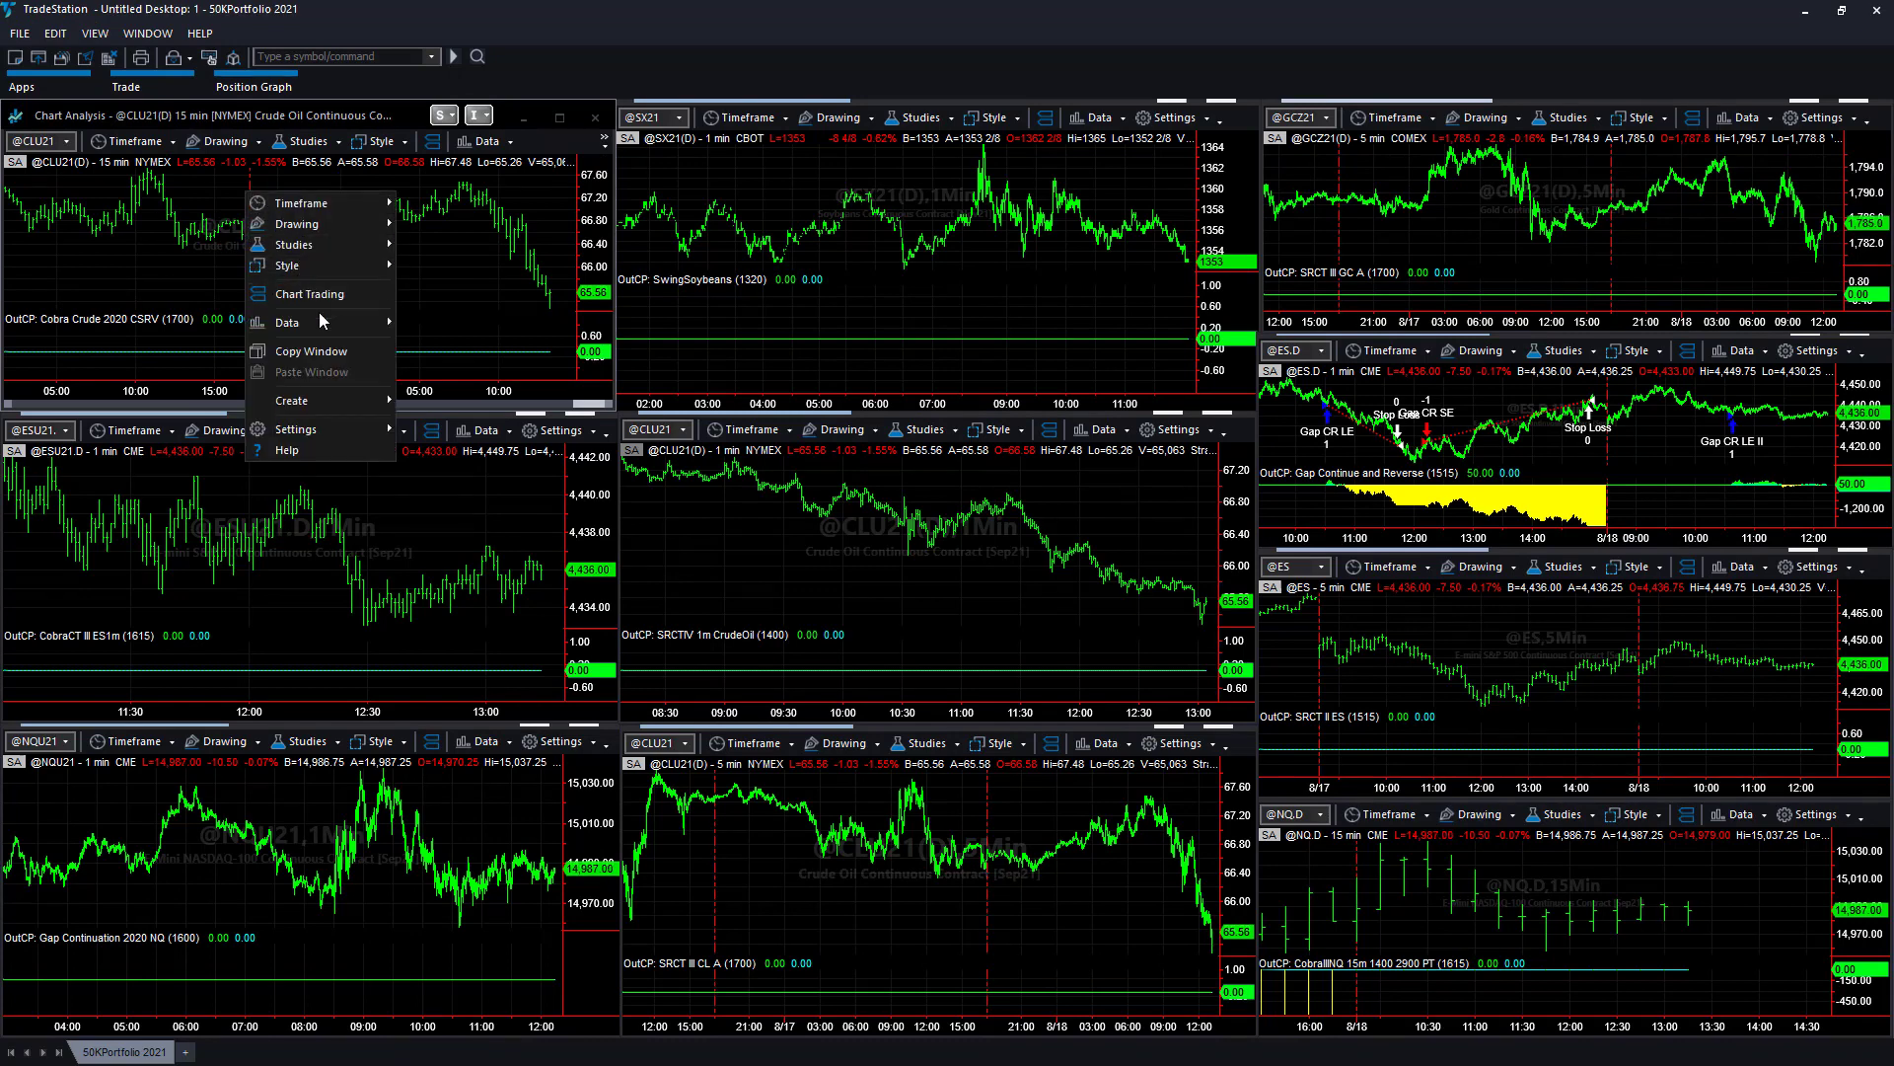
pyautogui.moveTo(342, 317)
pyautogui.click(459, 343)
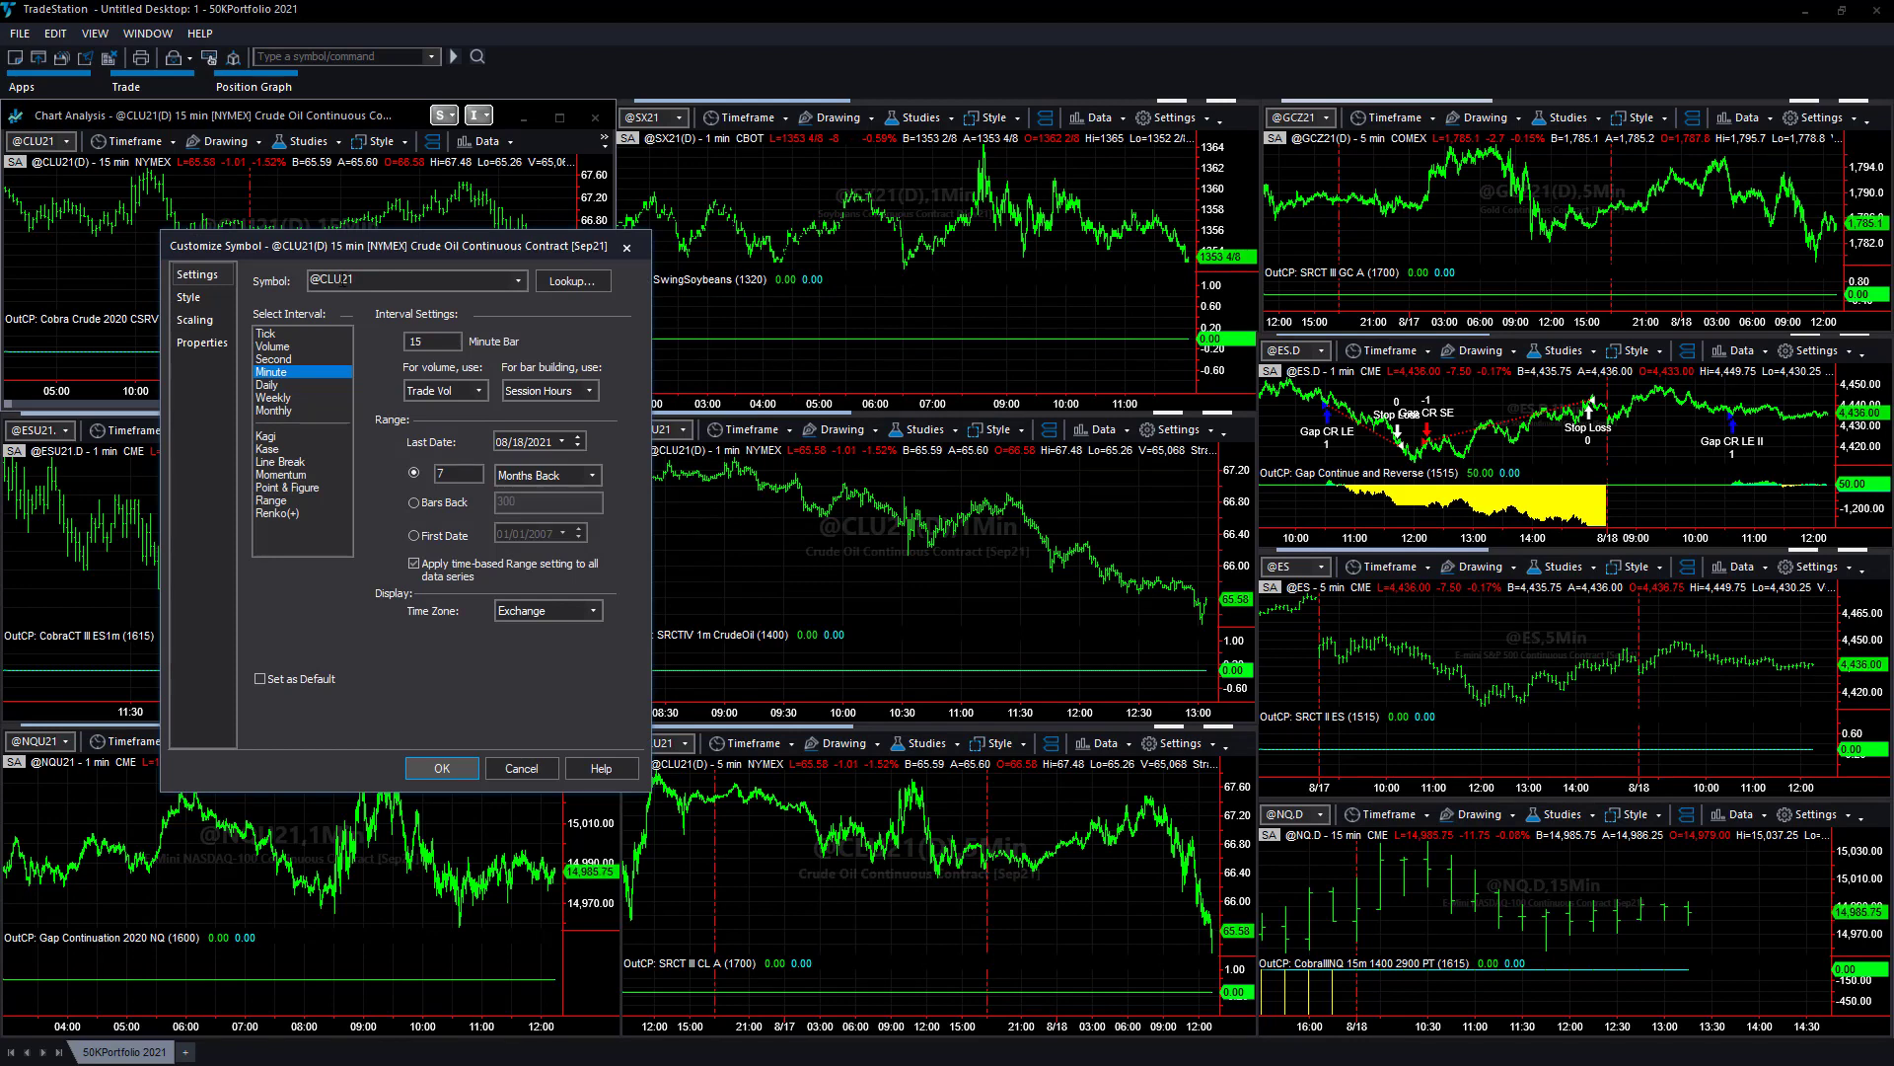
pyautogui.click(521, 775)
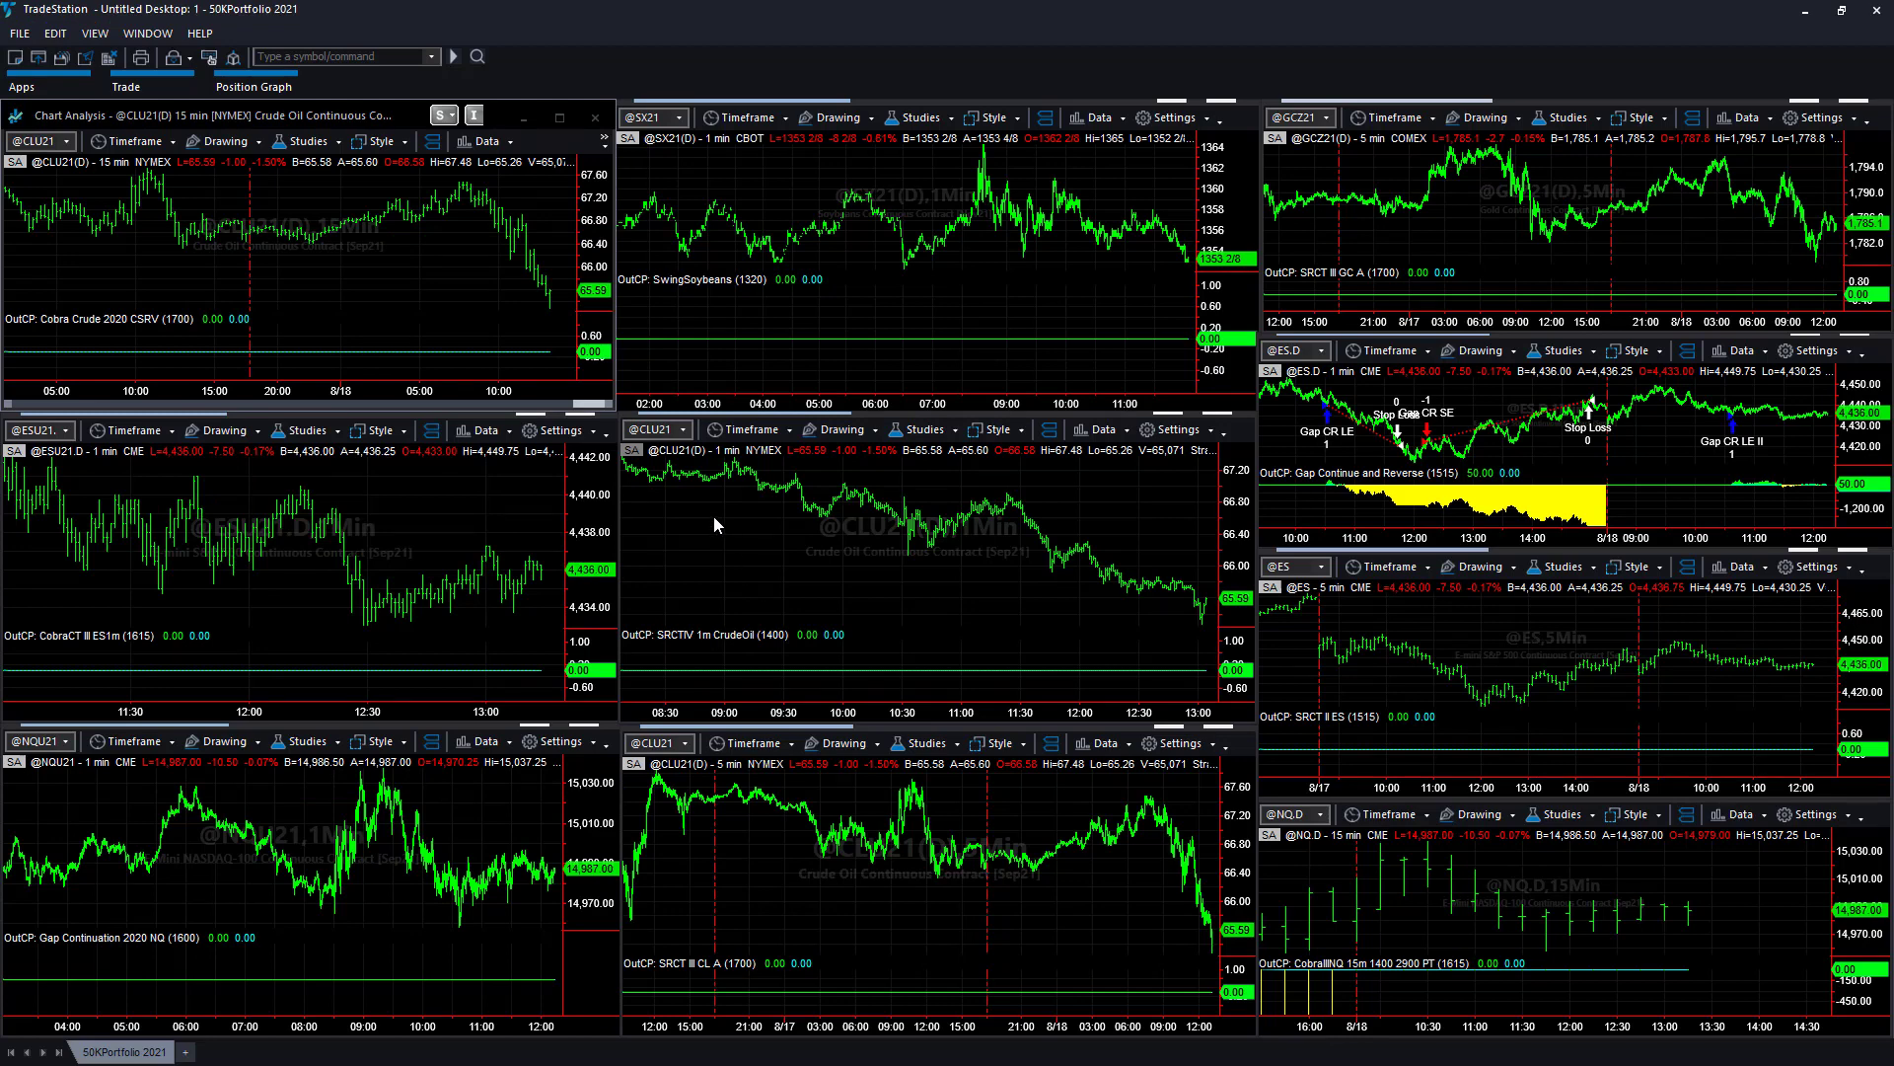
pyautogui.rightClick(713, 523)
pyautogui.rightClick(685, 541)
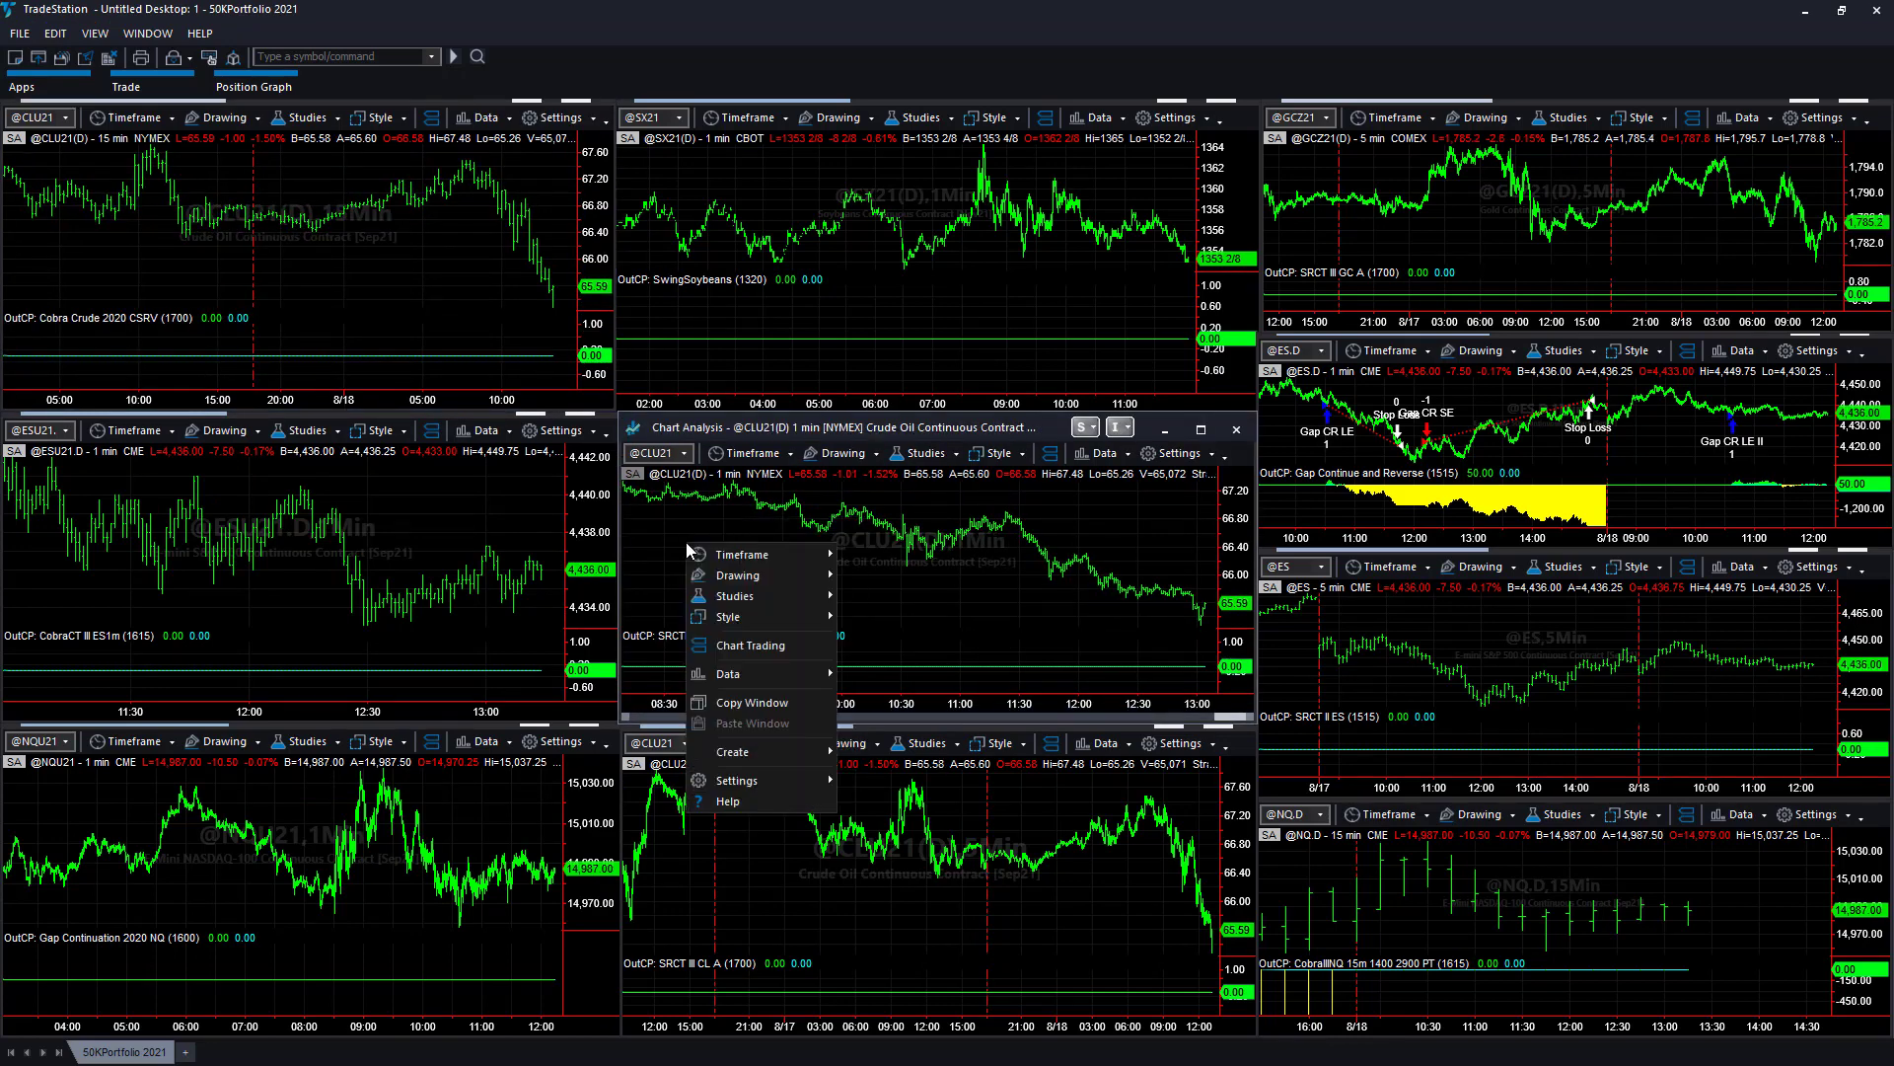
pyautogui.click(715, 528)
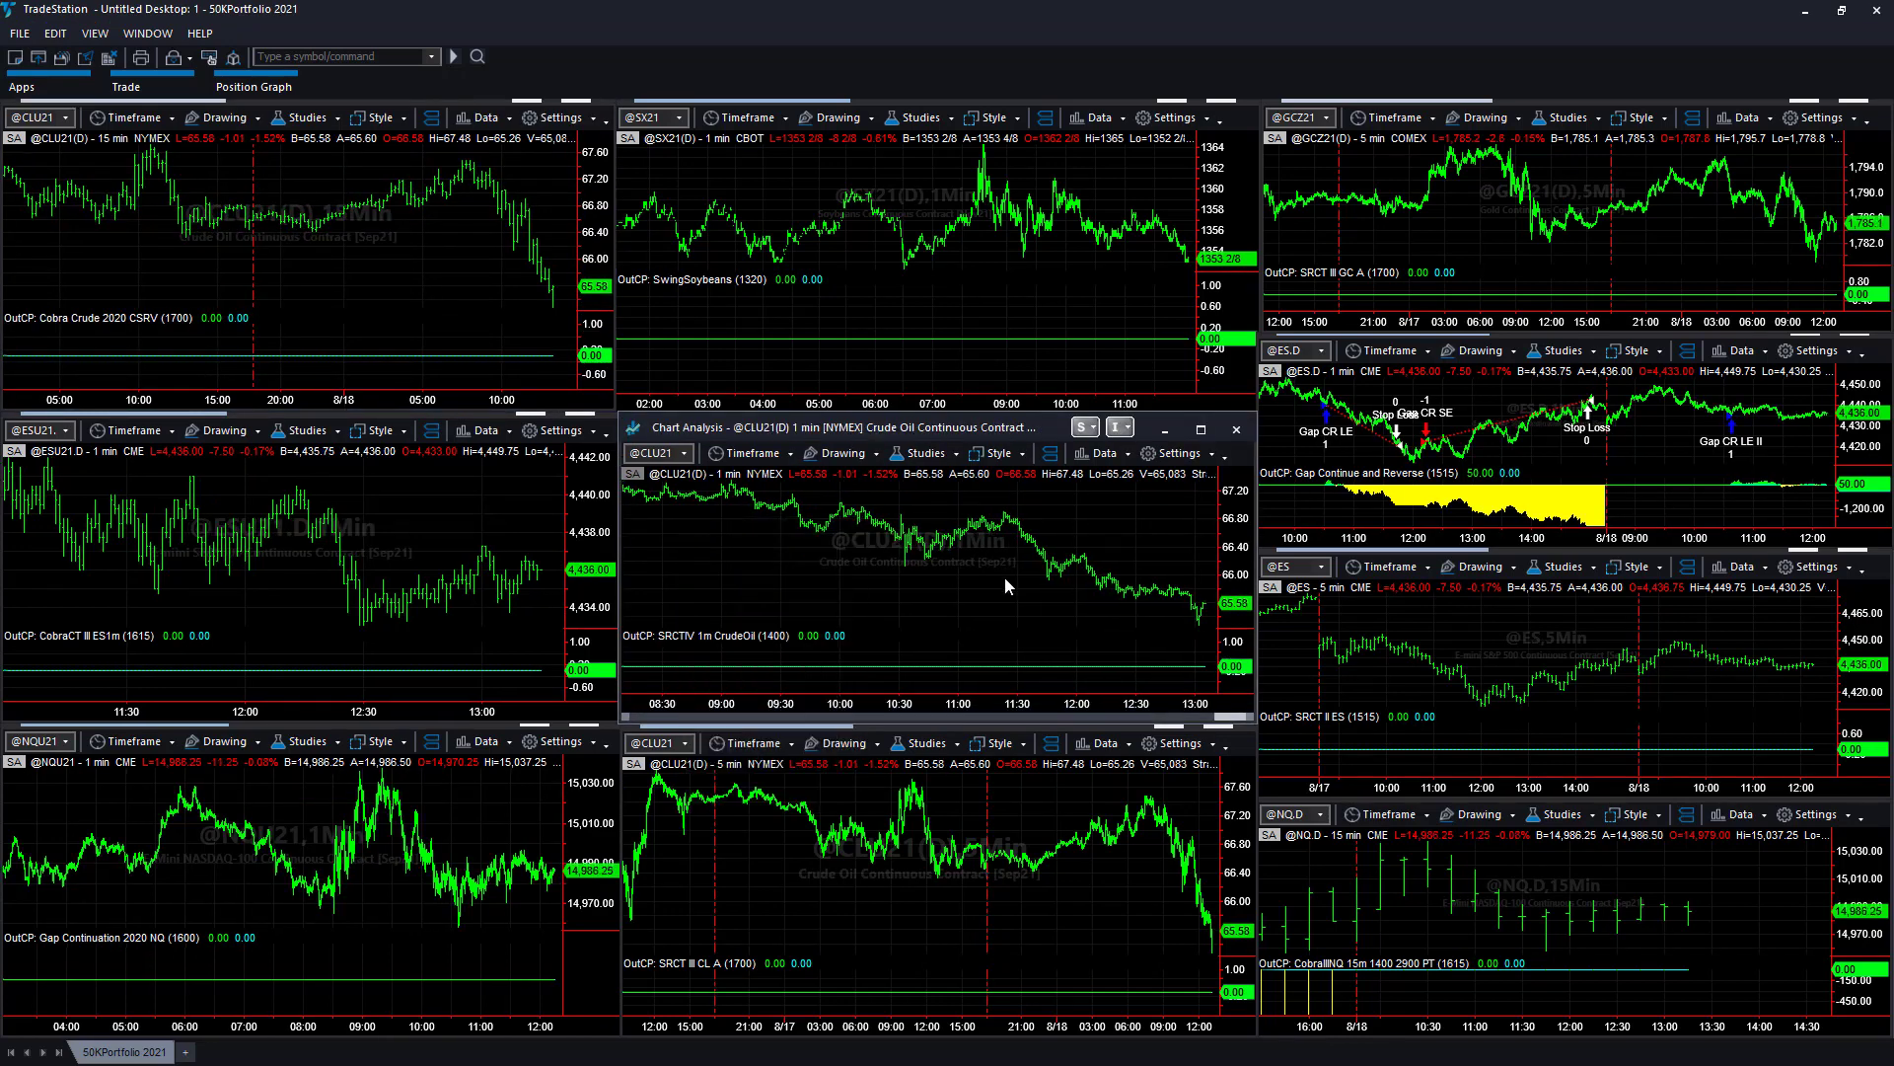
pyautogui.rightClick(744, 541)
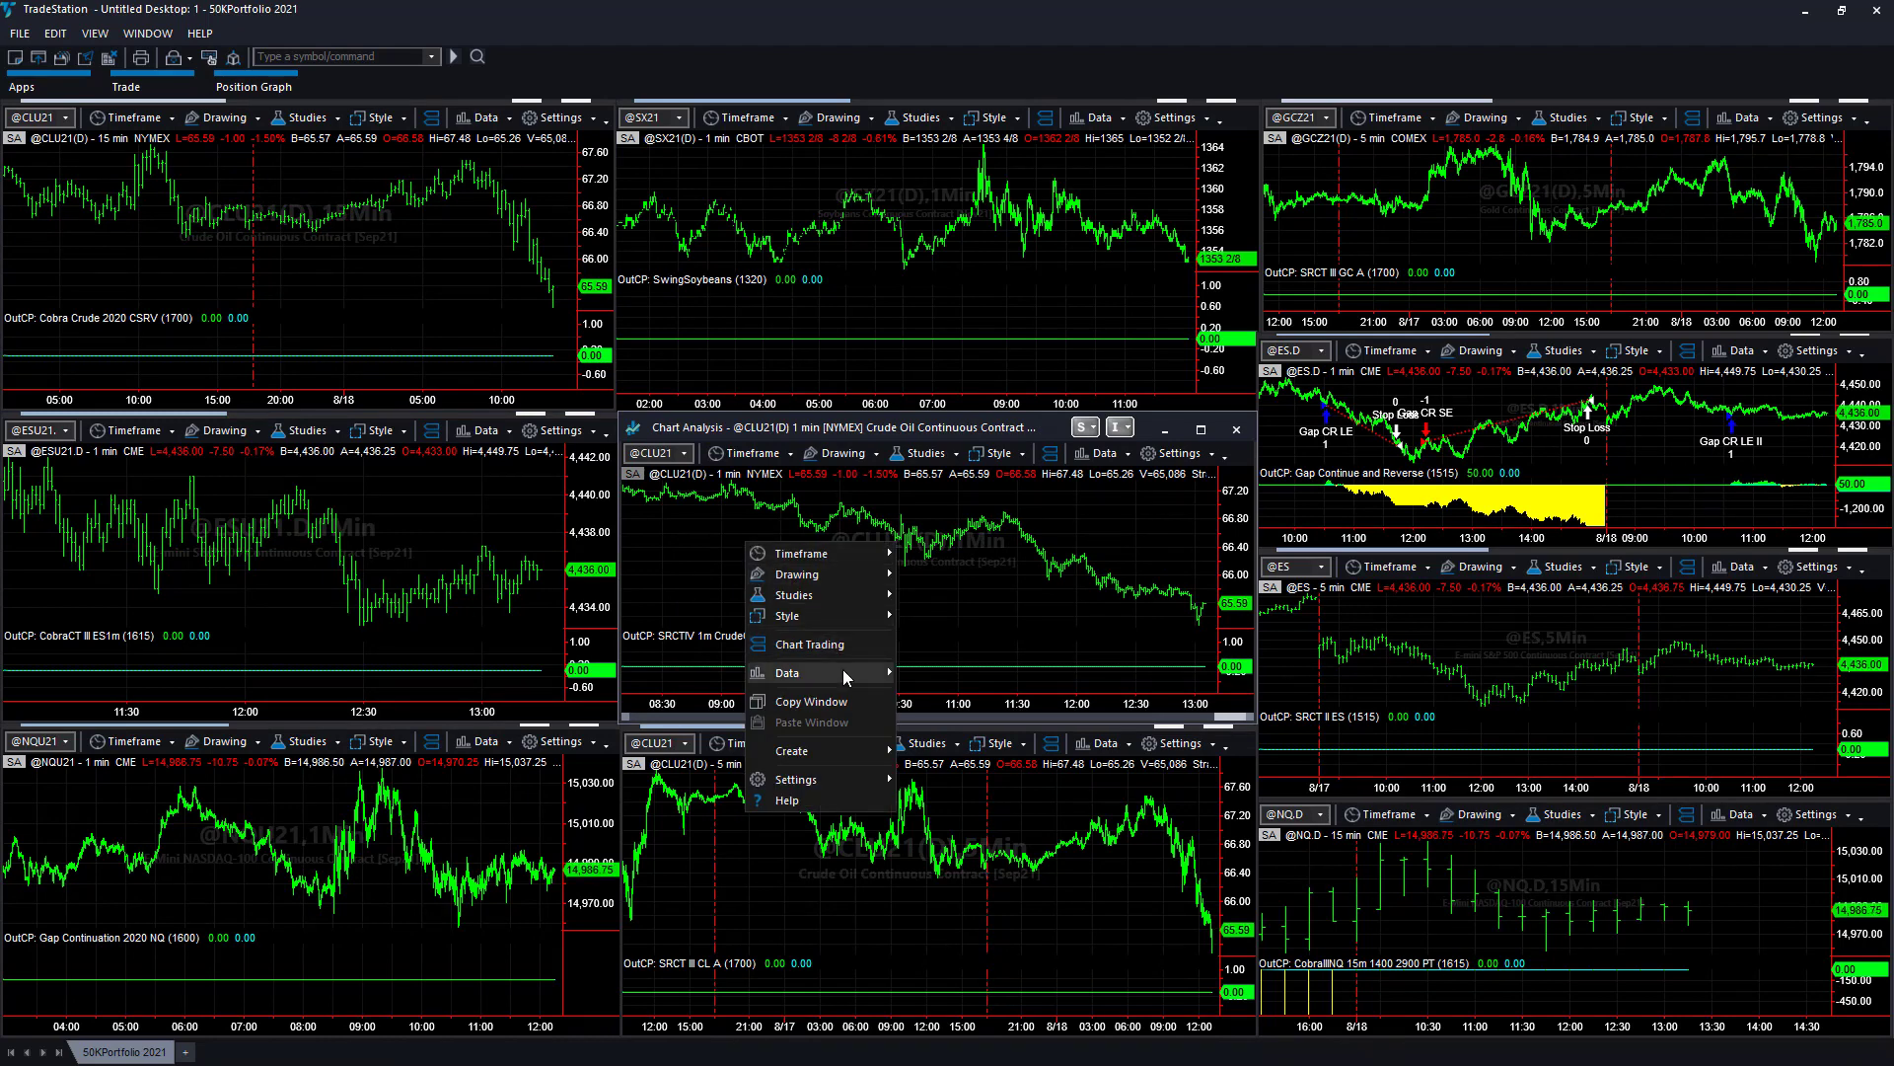
pyautogui.moveTo(842, 671)
pyautogui.click(955, 695)
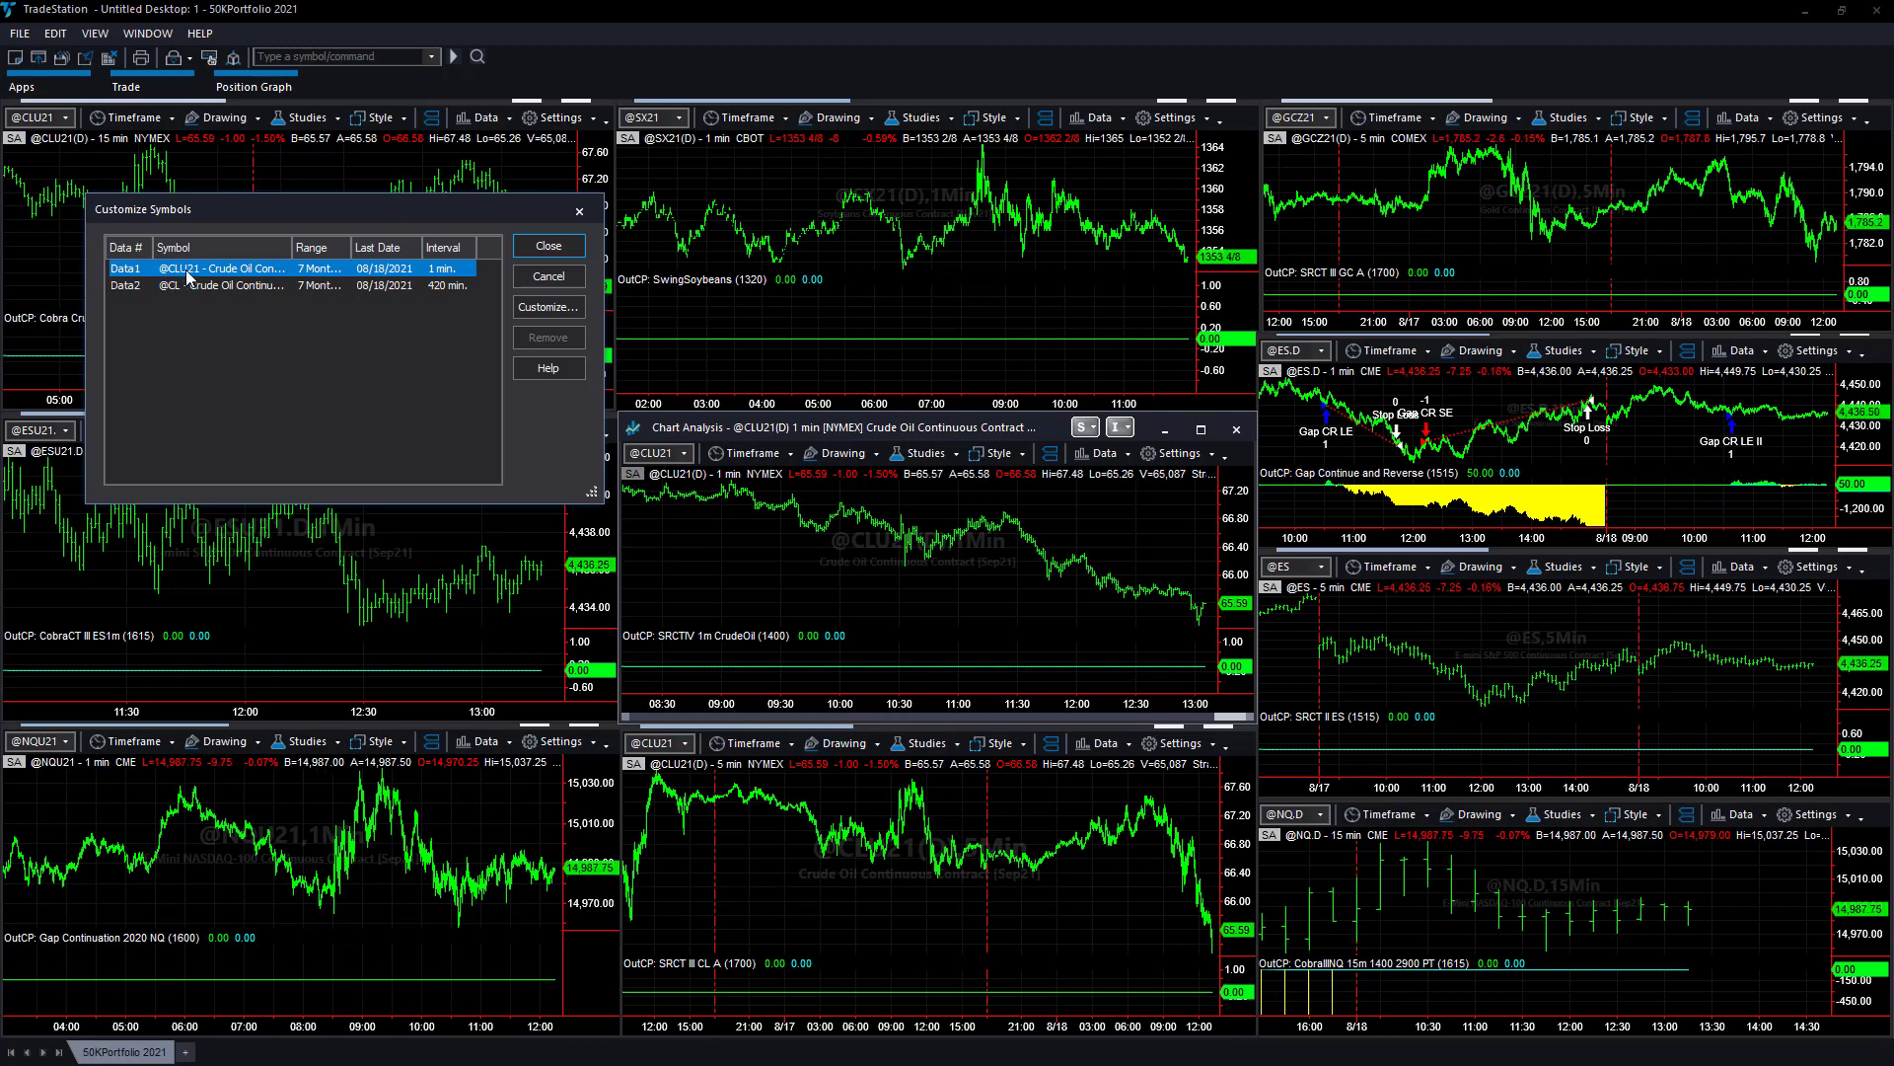
pyautogui.doubleClick(187, 274)
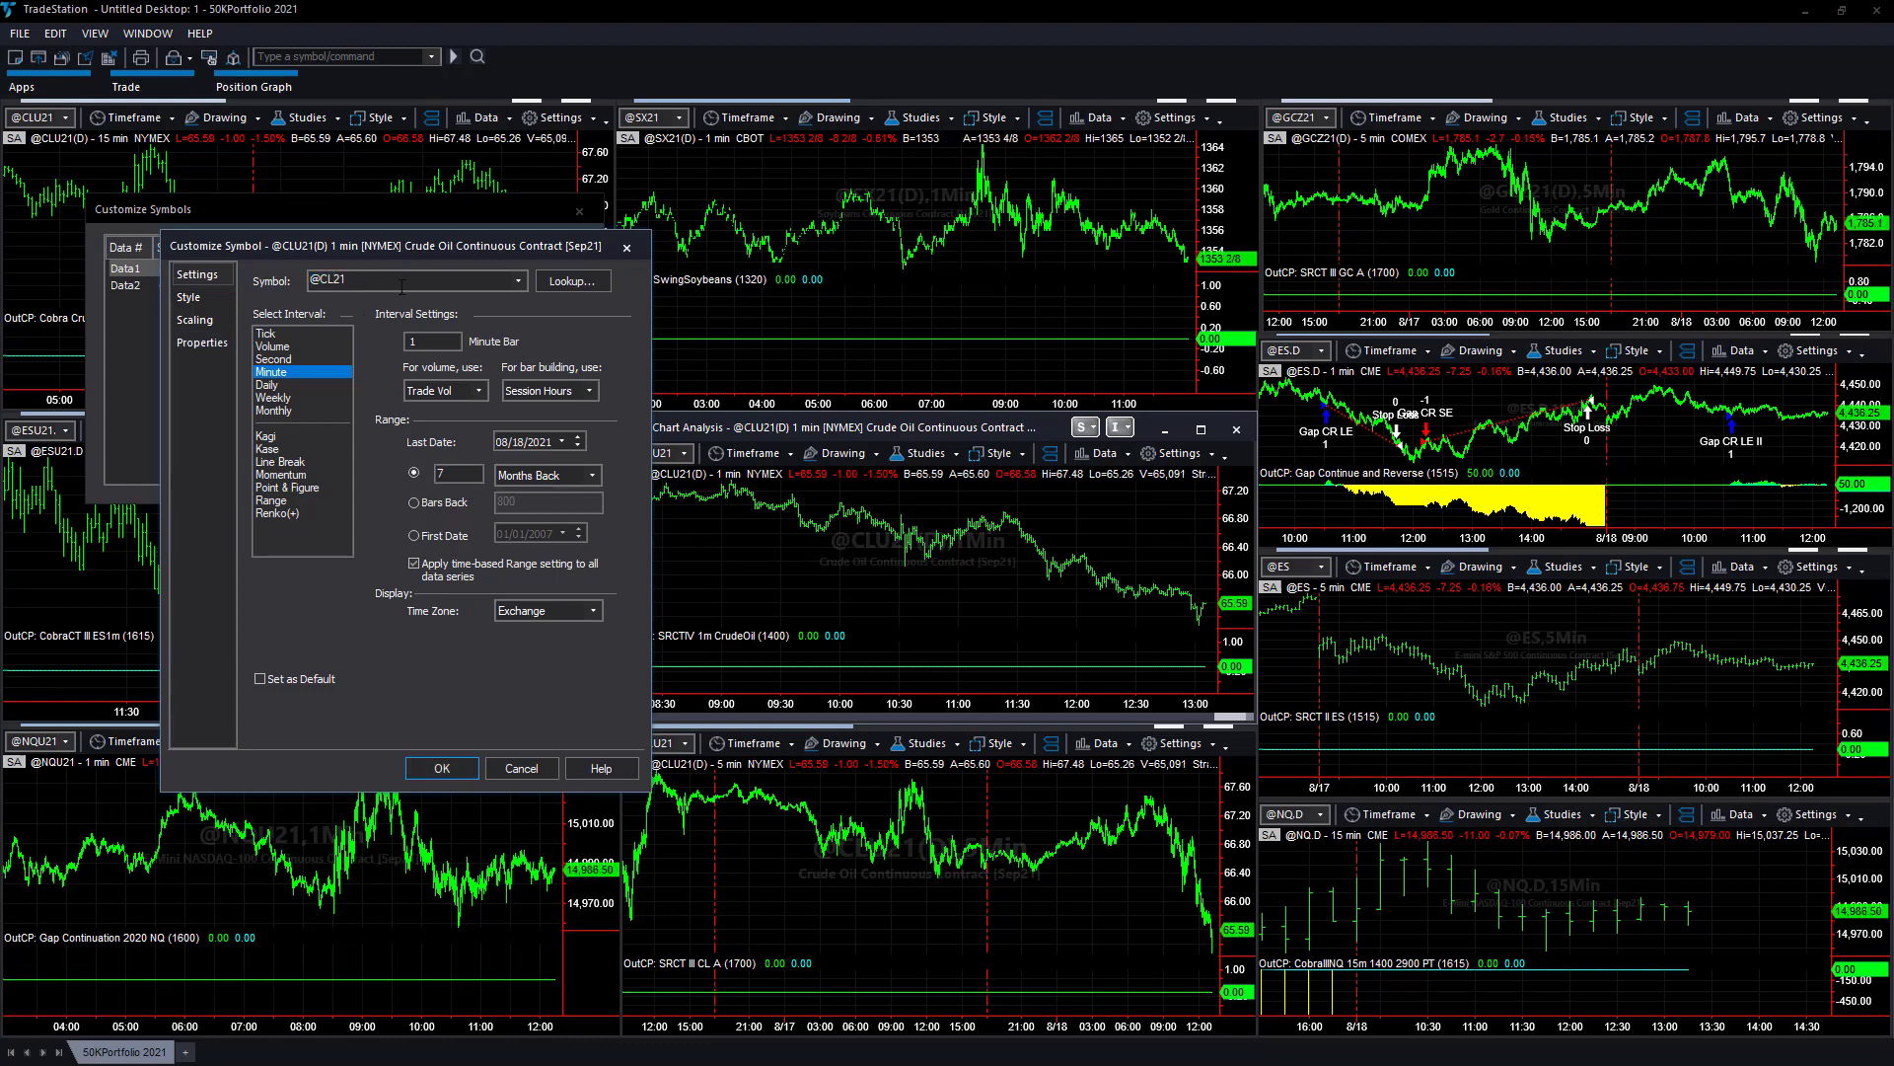
pyautogui.write('V')
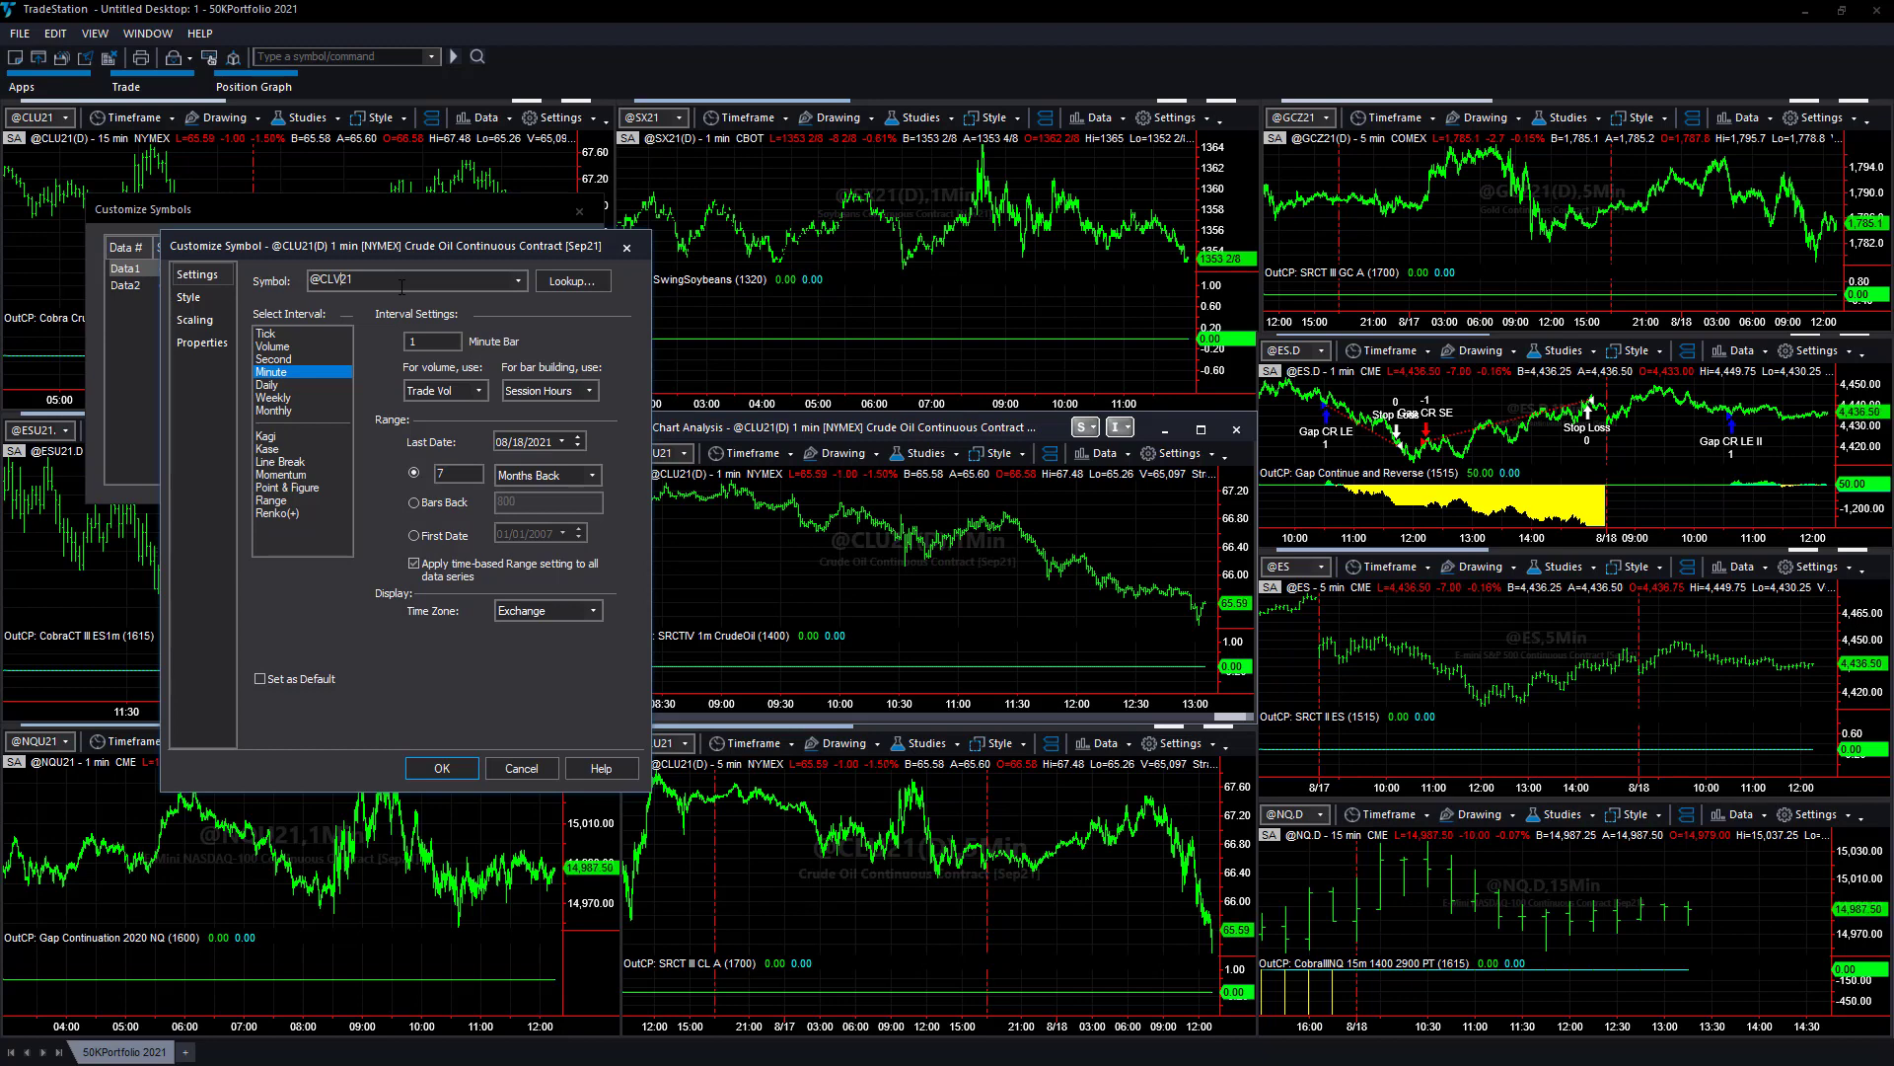
pyautogui.press('Return')
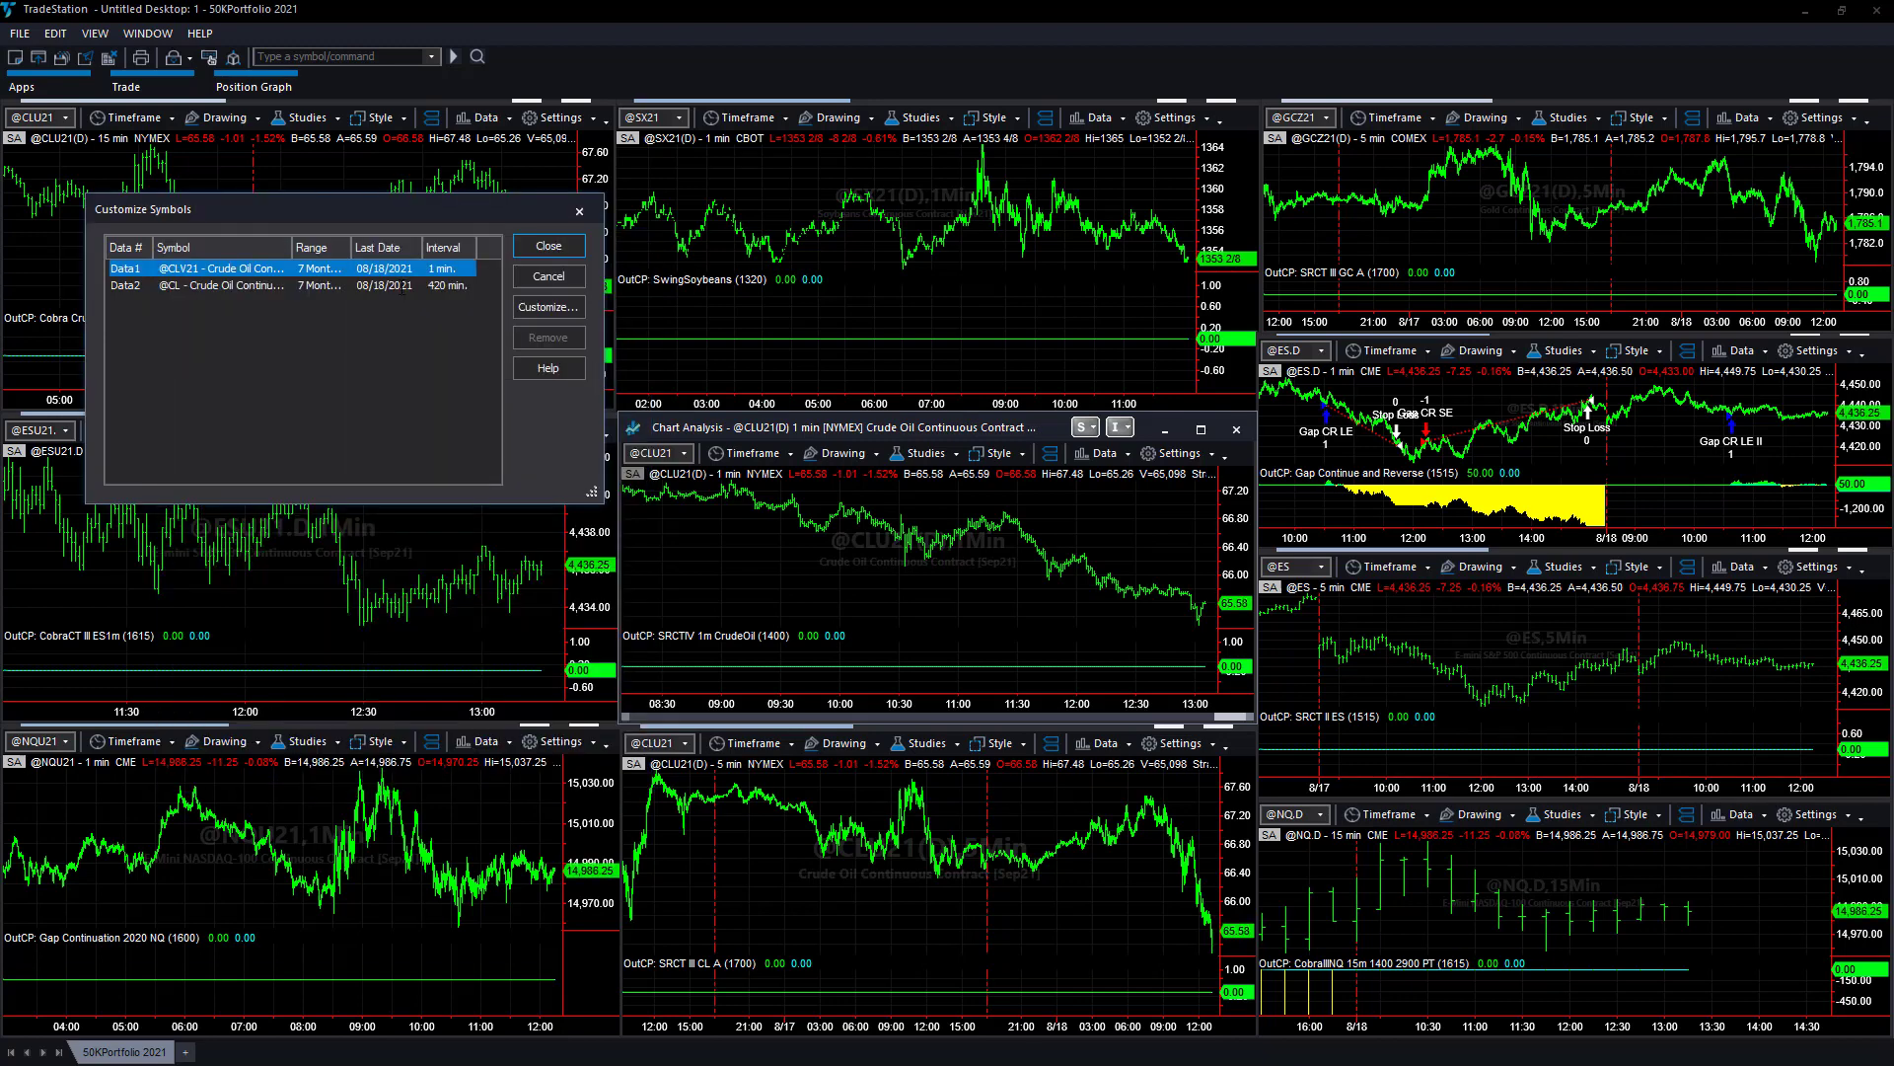
pyautogui.click(549, 247)
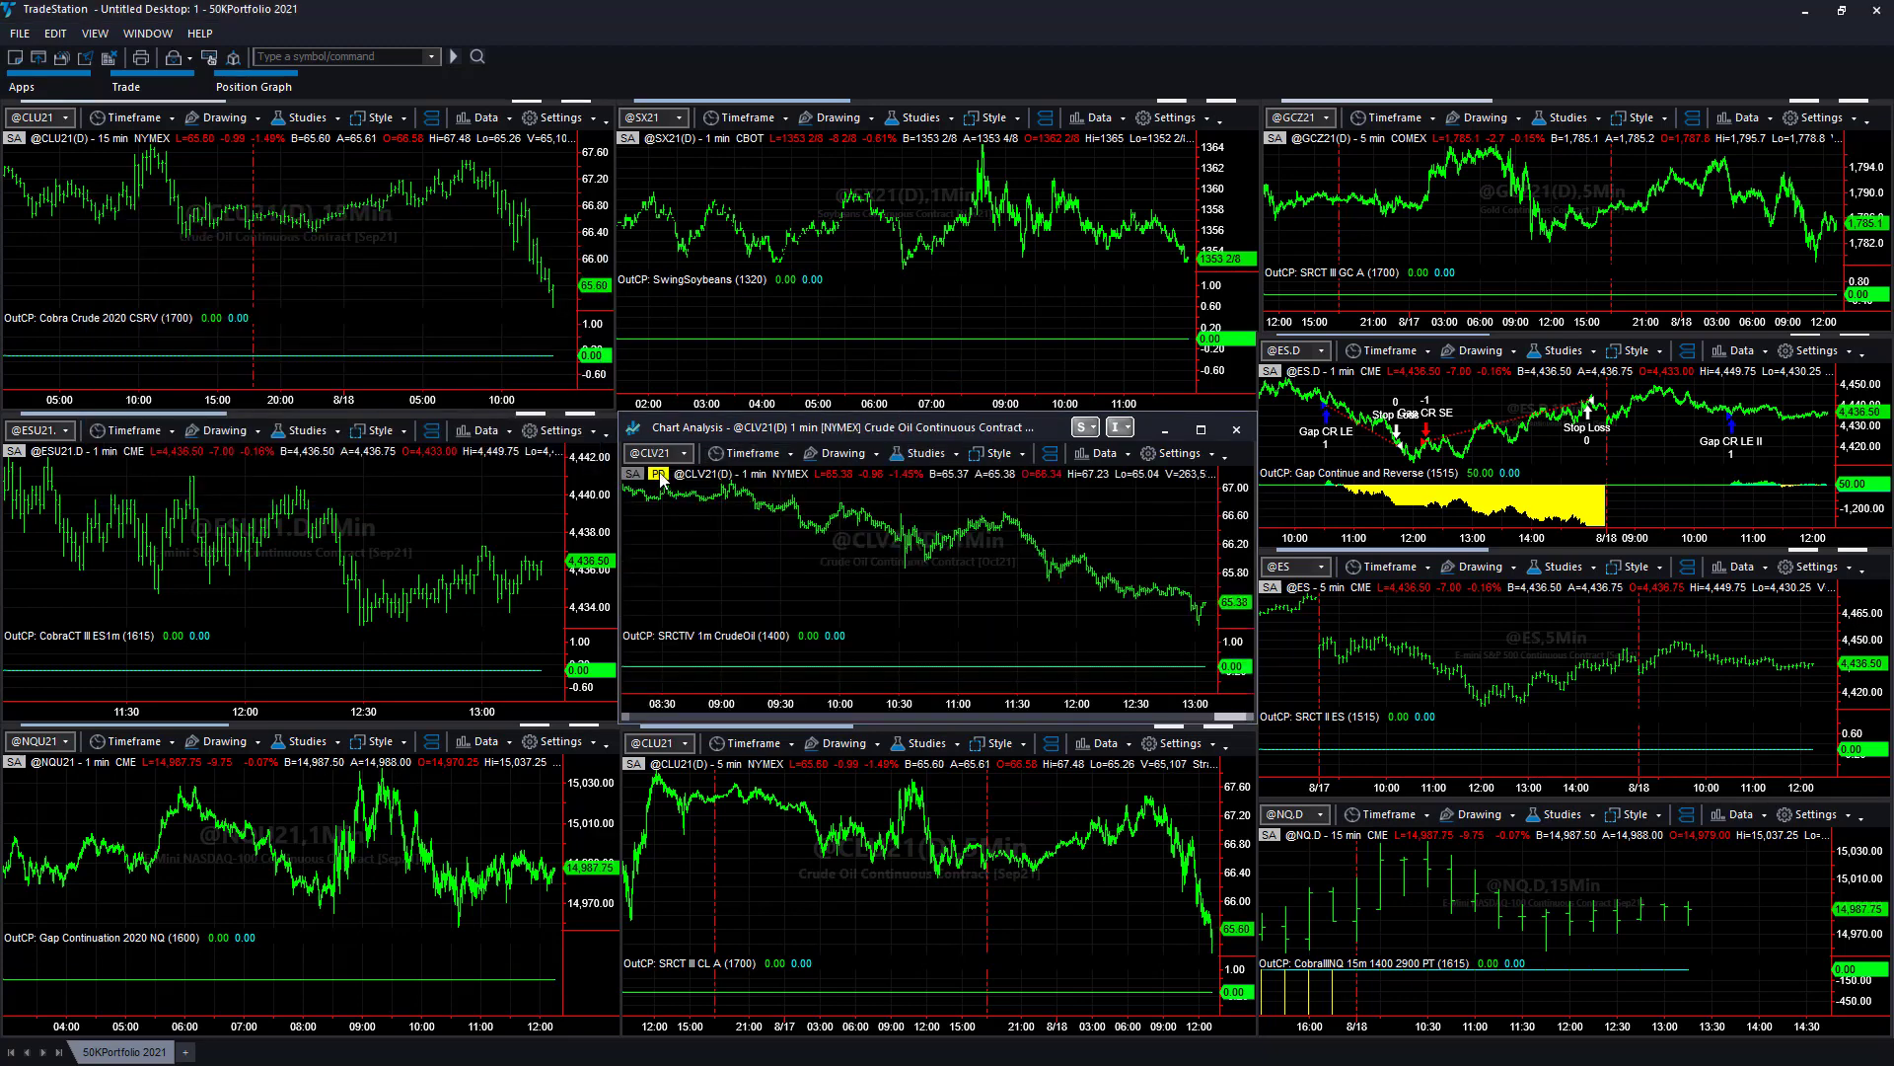
pyautogui.click(659, 475)
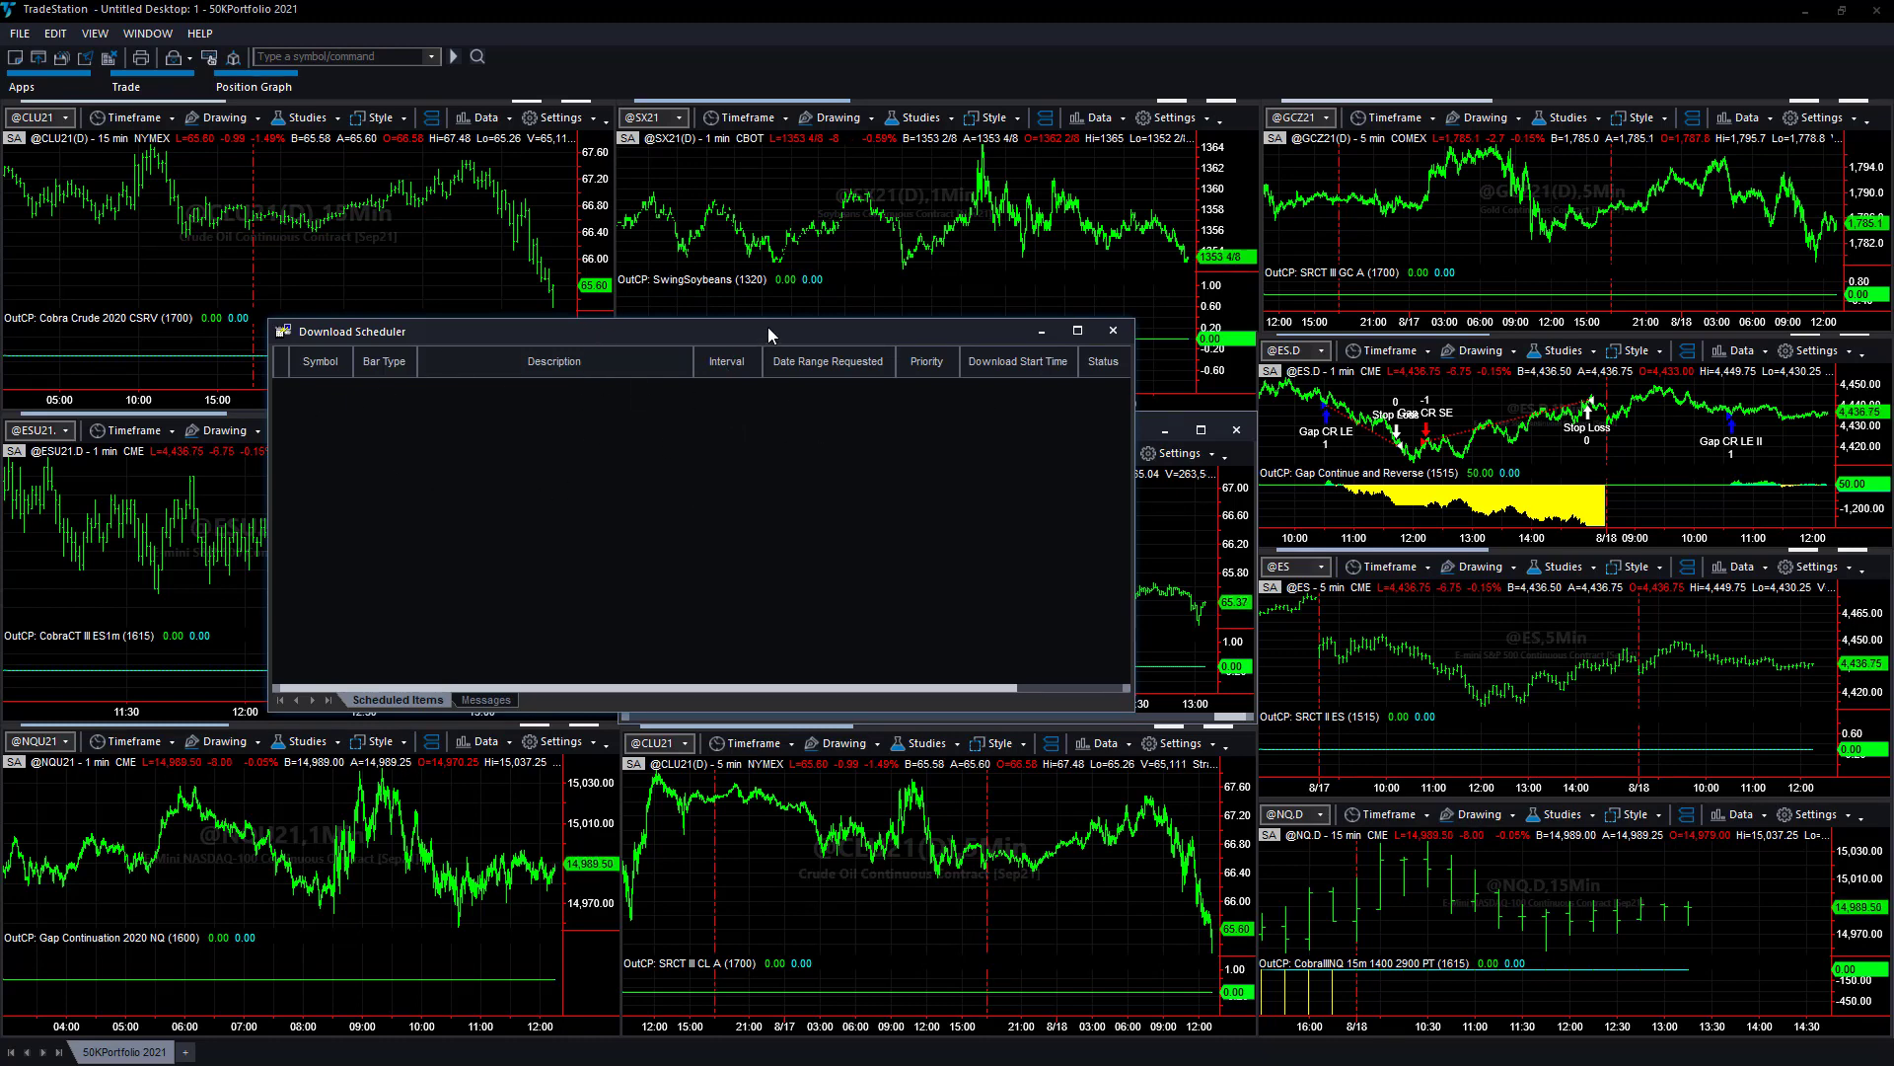
pyautogui.moveTo(768, 327); pyautogui.dragTo(768, 341)
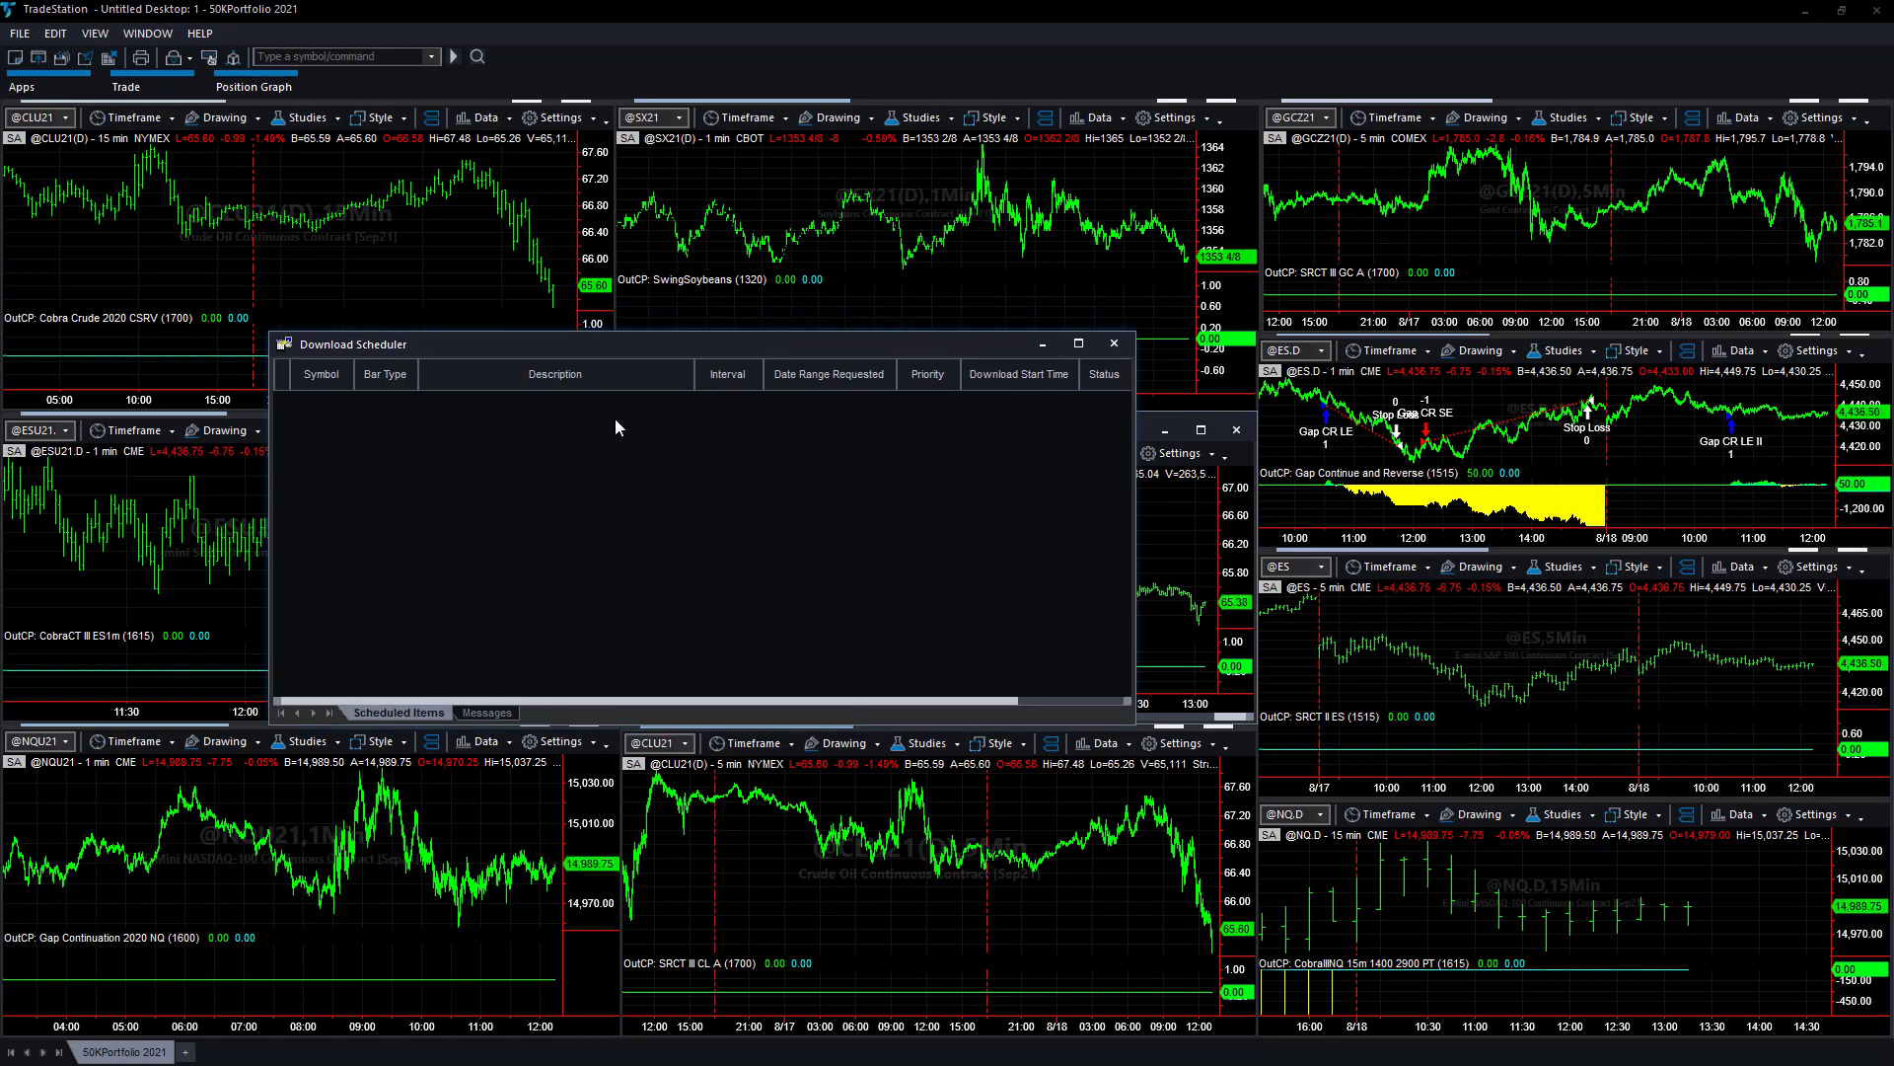
pyautogui.rightClick(938, 412)
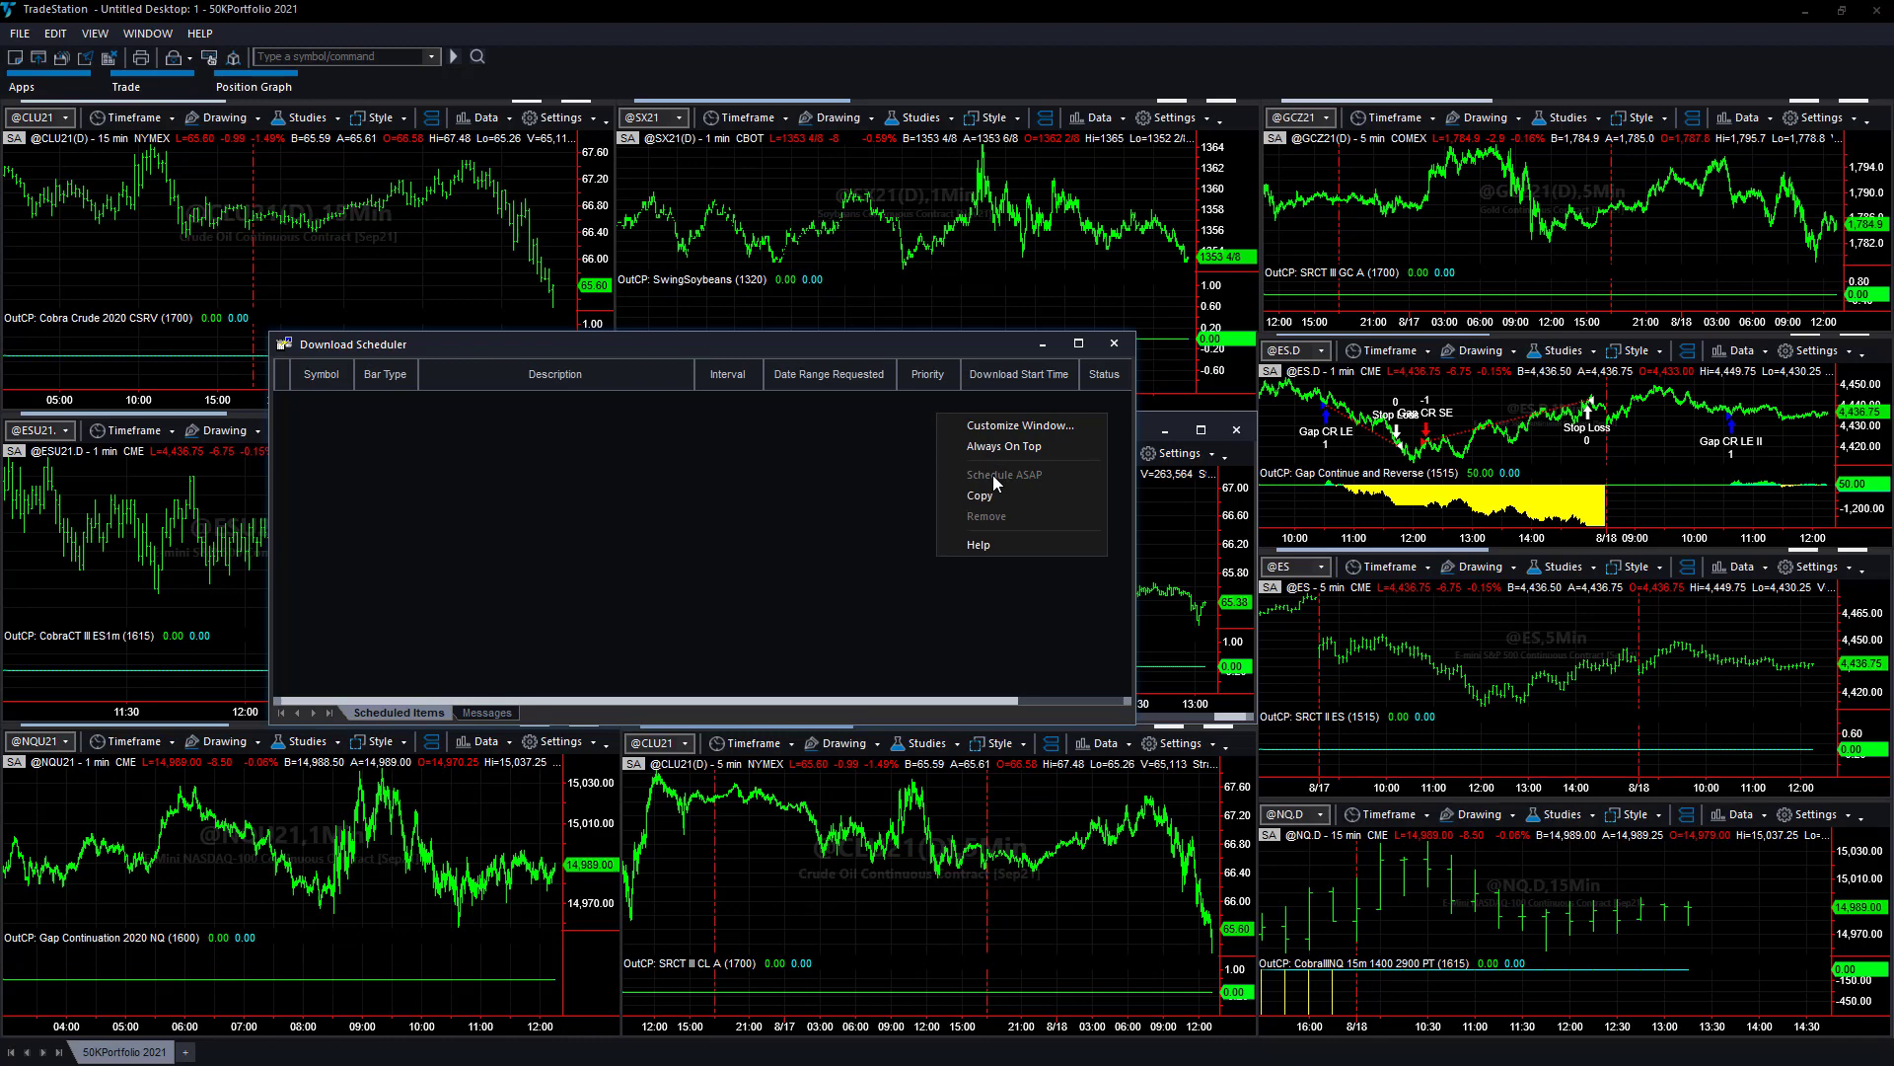
pyautogui.click(798, 477)
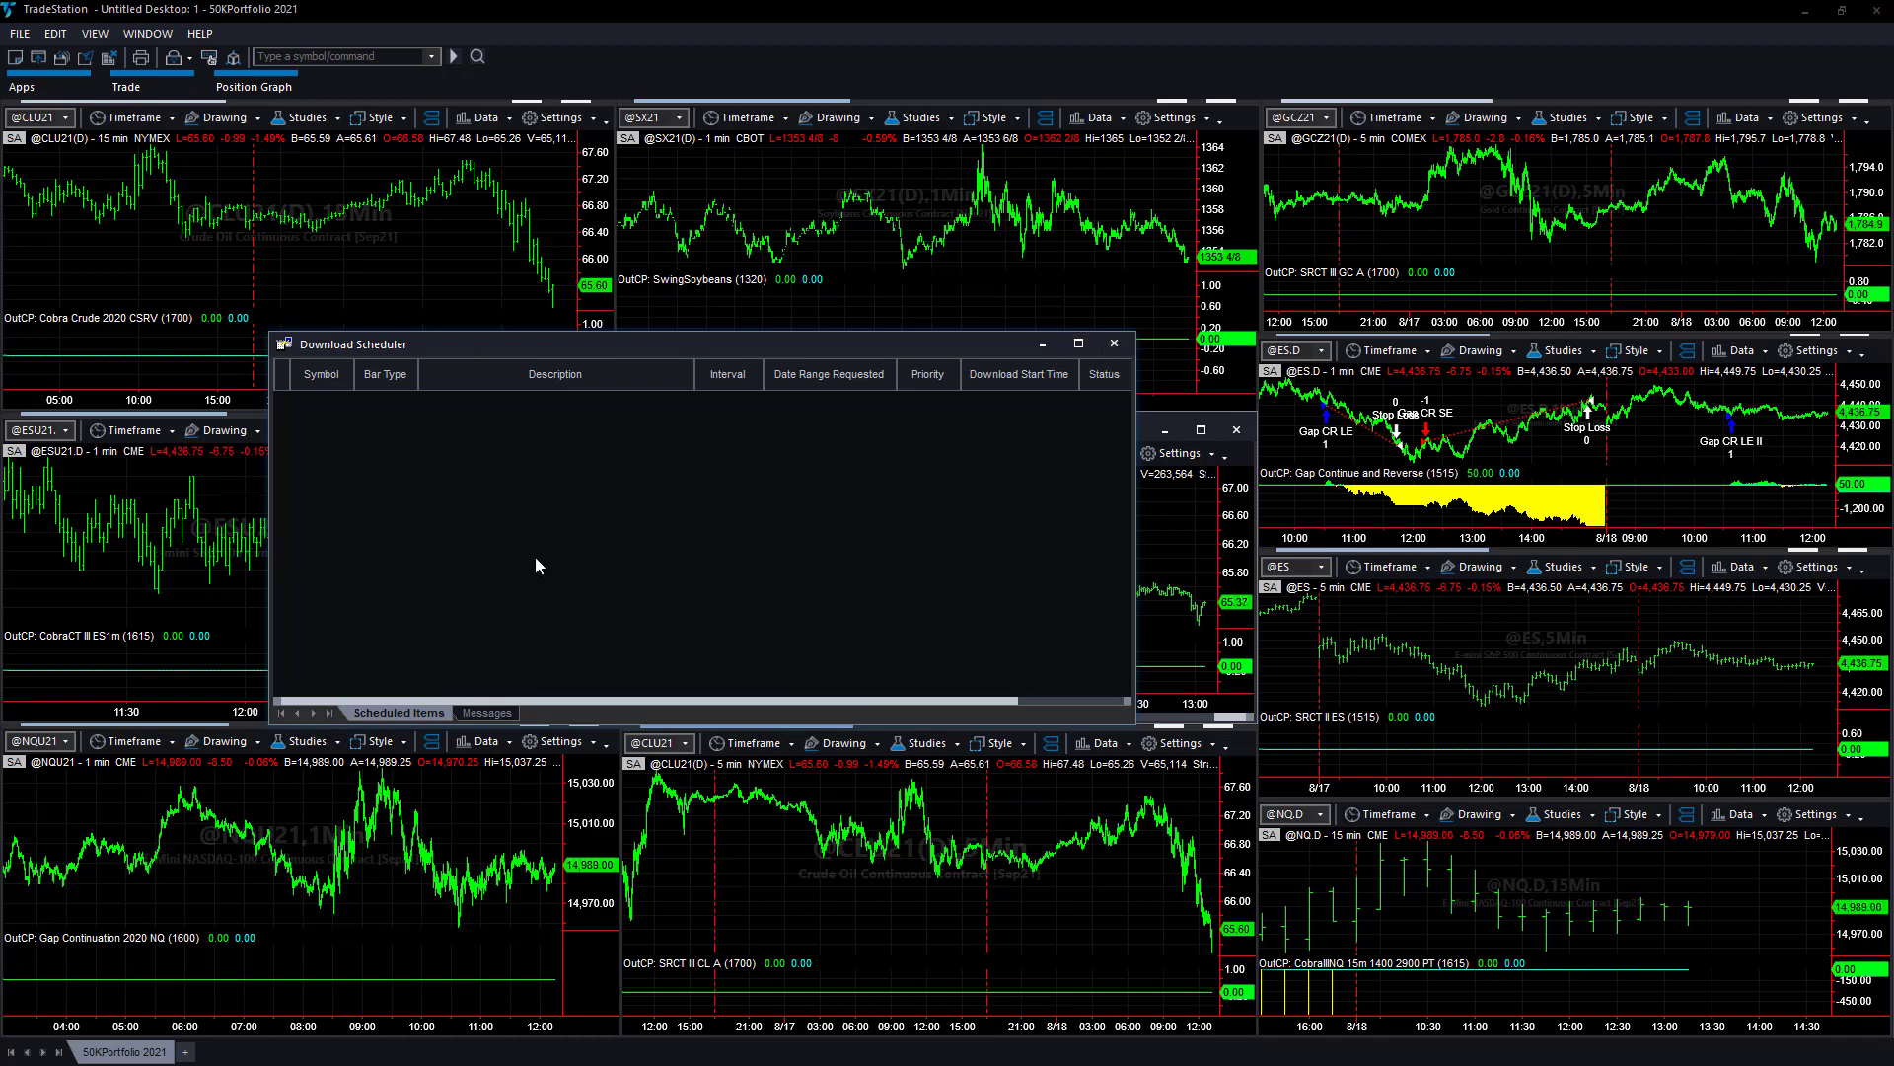
pyautogui.click(1116, 346)
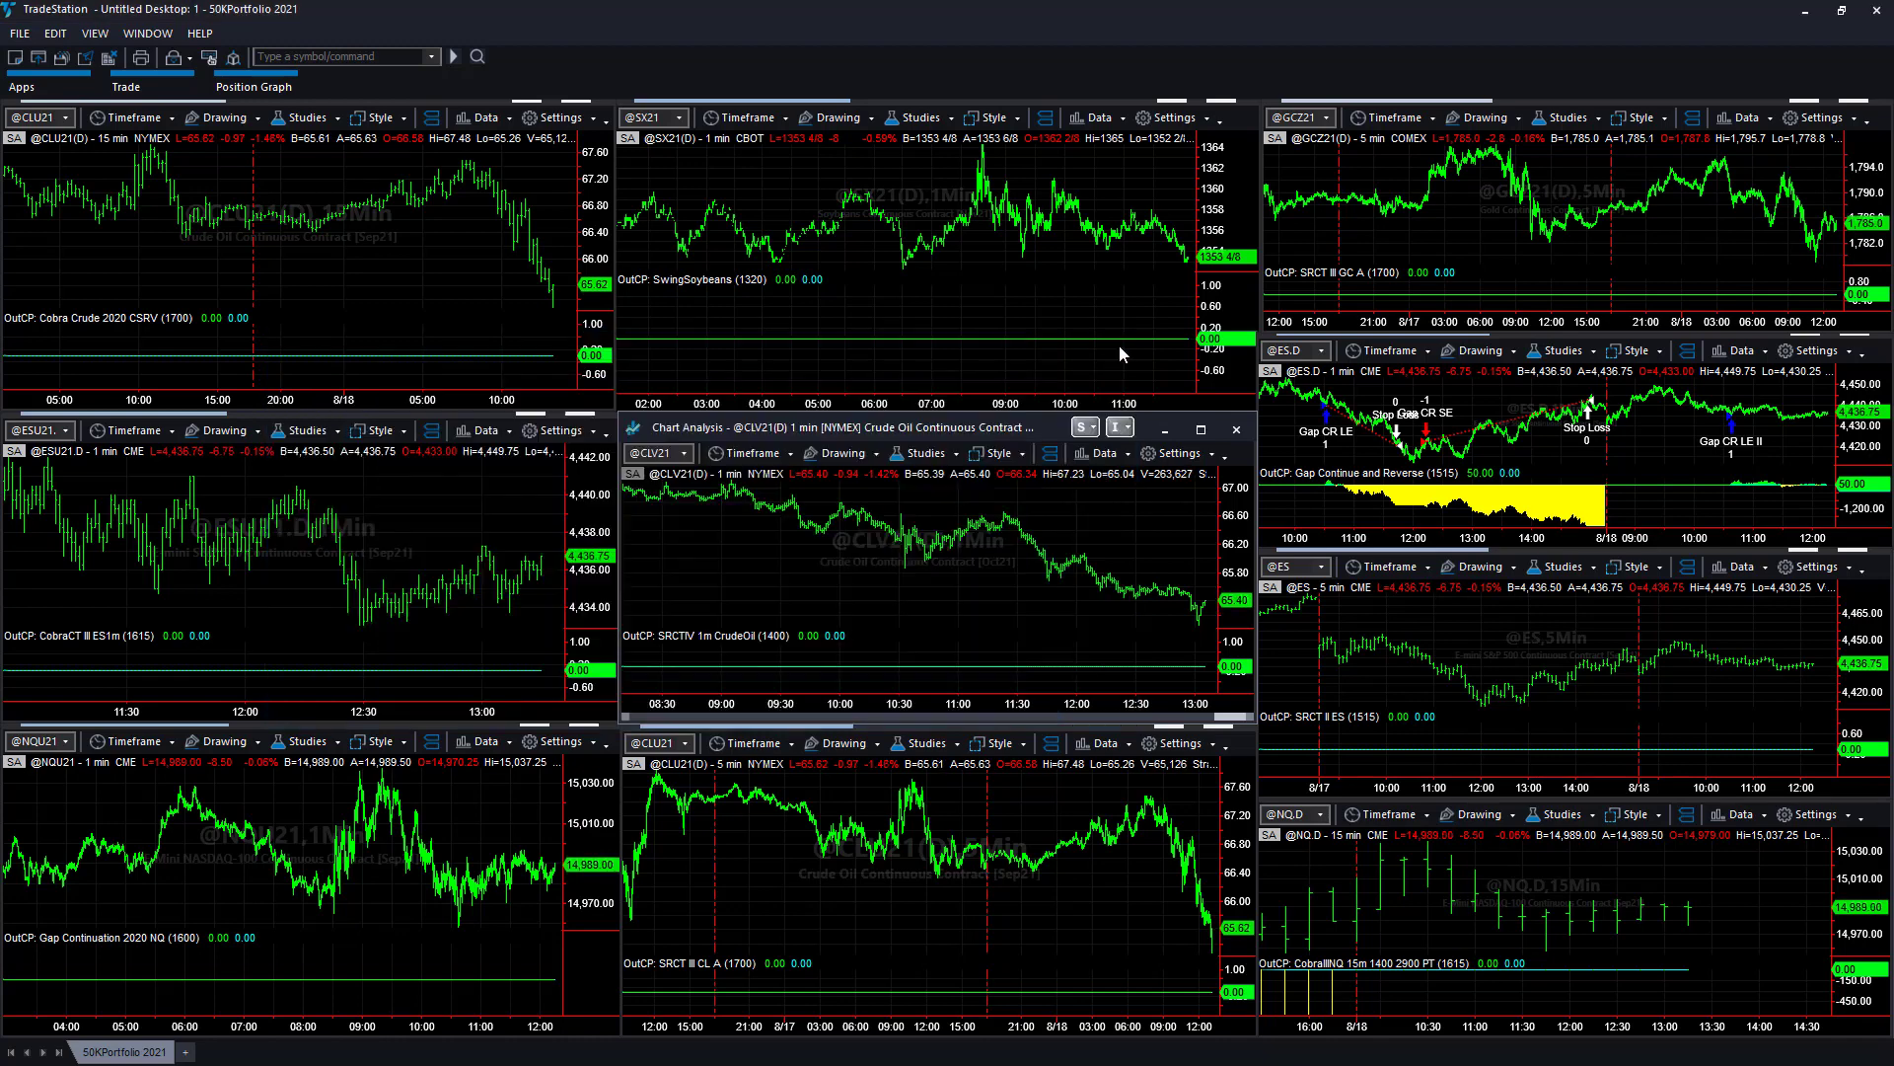
pyautogui.rightClick(711, 570)
pyautogui.moveTo(774, 700)
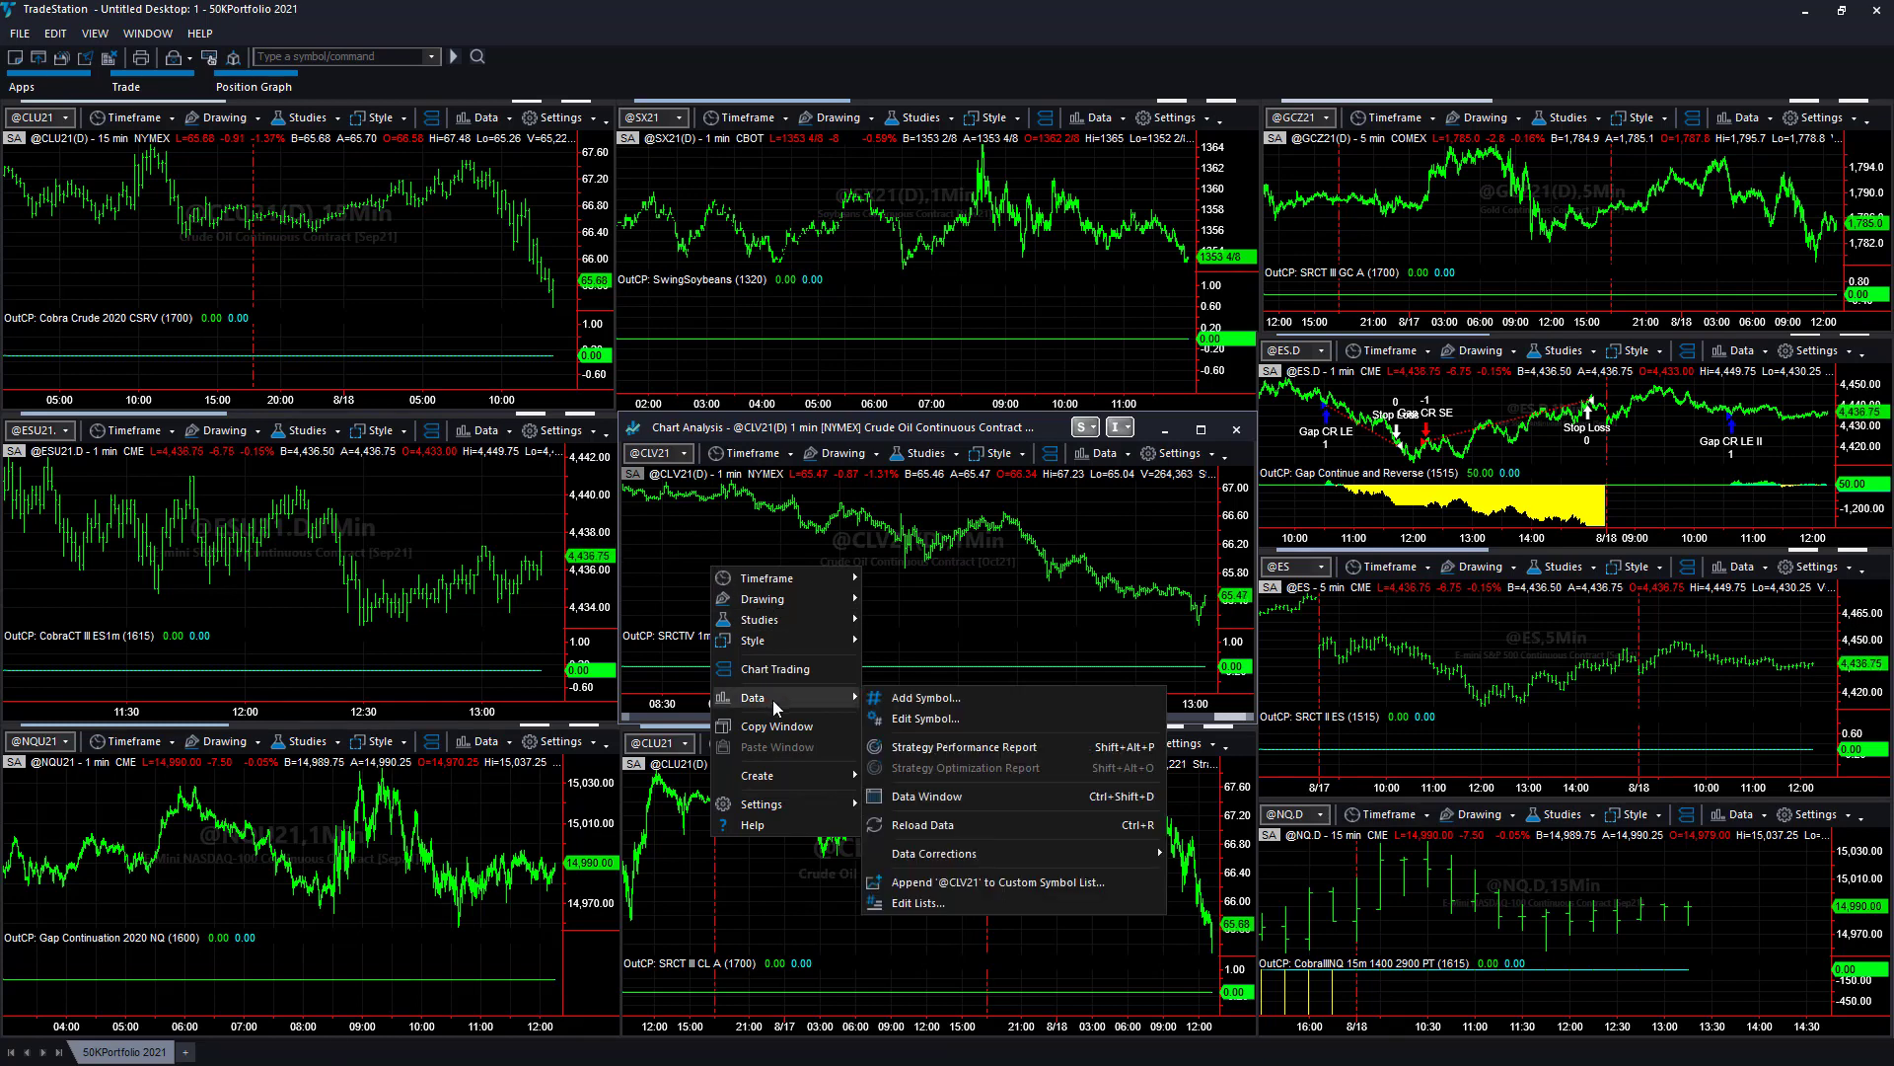
pyautogui.click(911, 719)
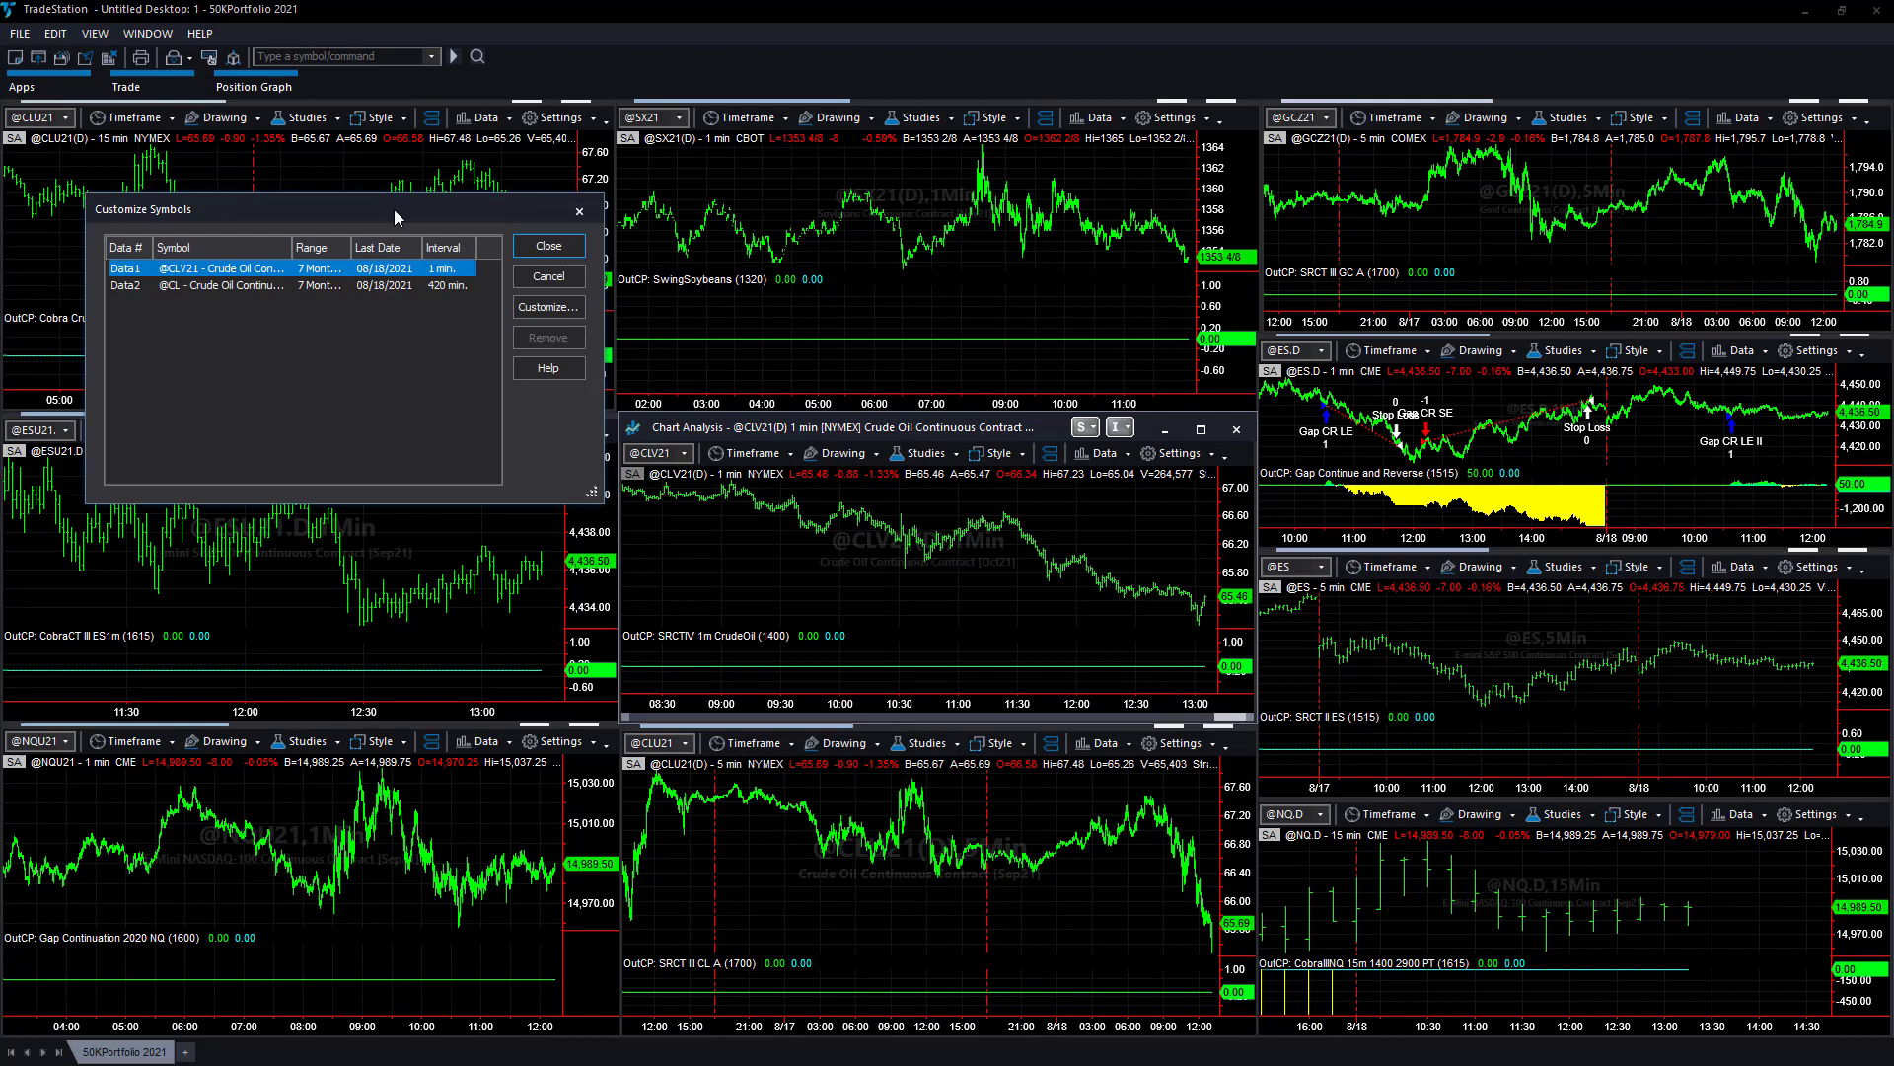
pyautogui.moveTo(394, 209); pyautogui.dragTo(369, 385)
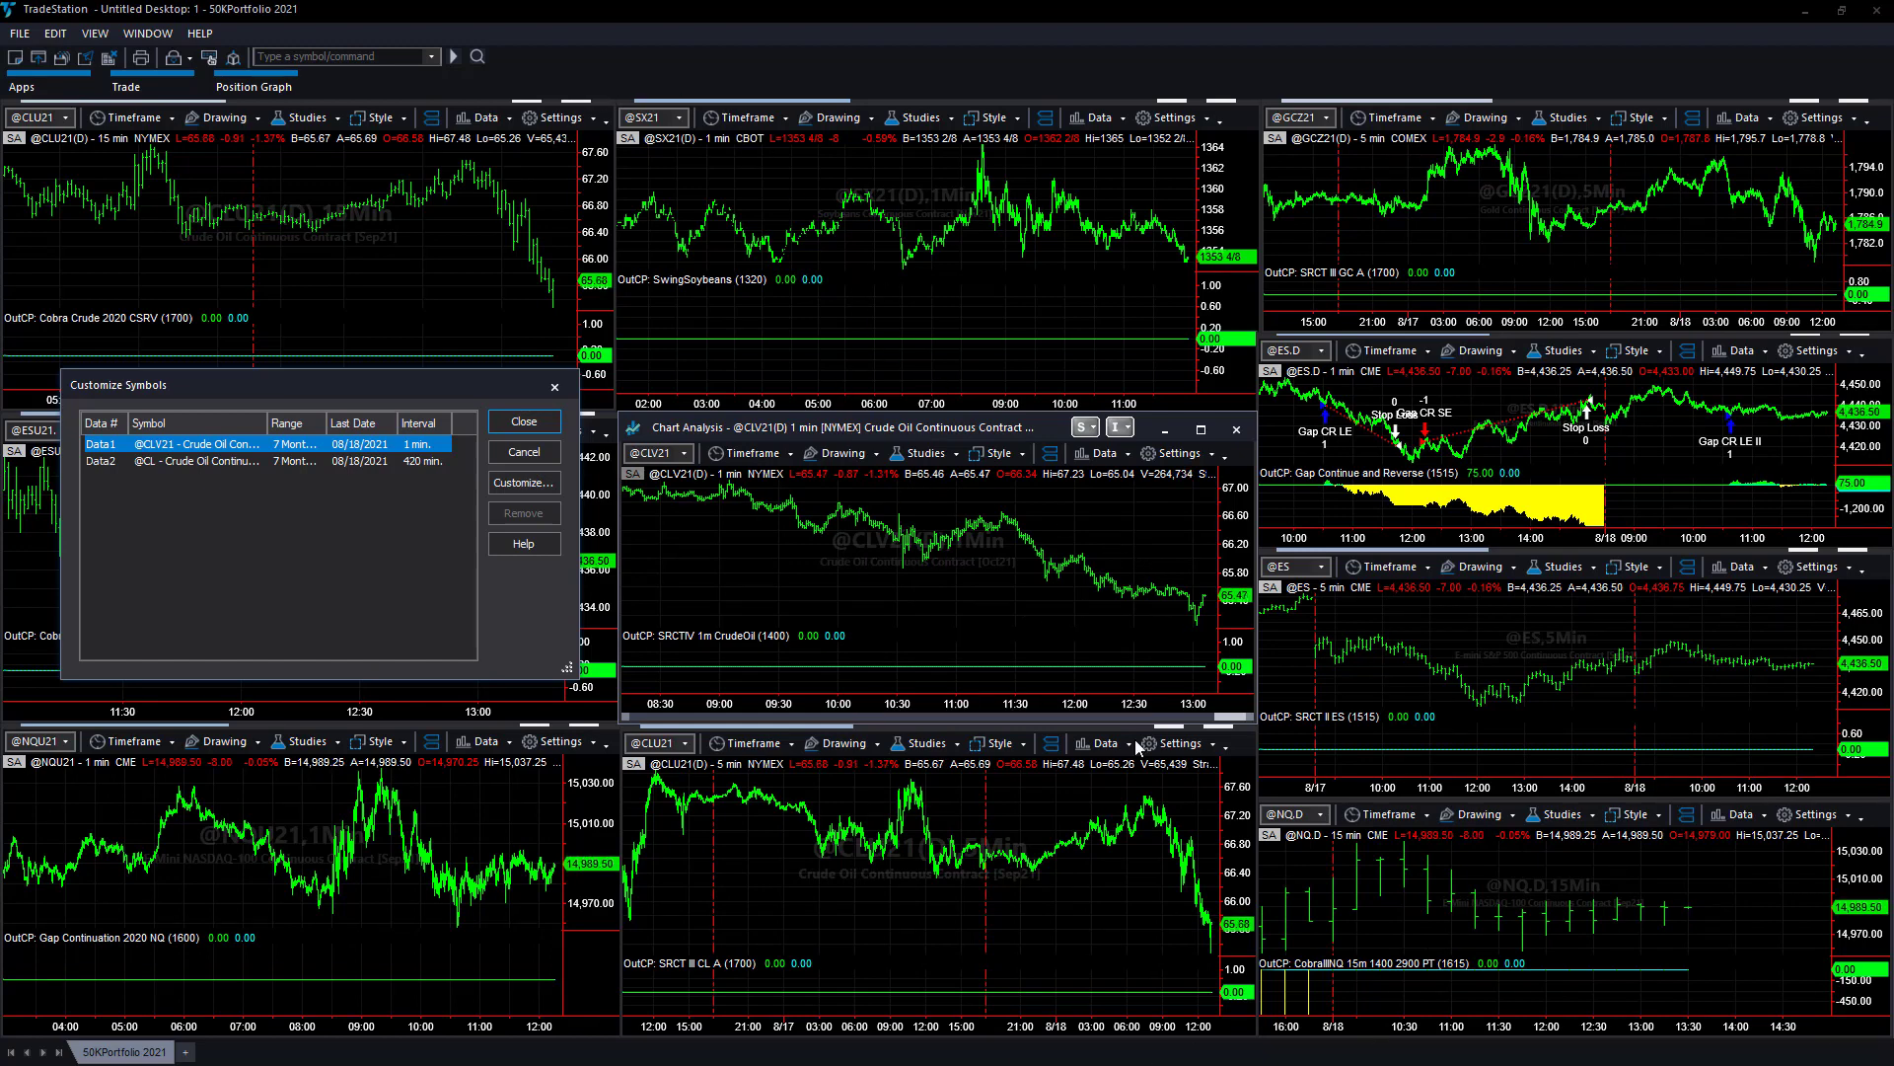
pyautogui.click(521, 417)
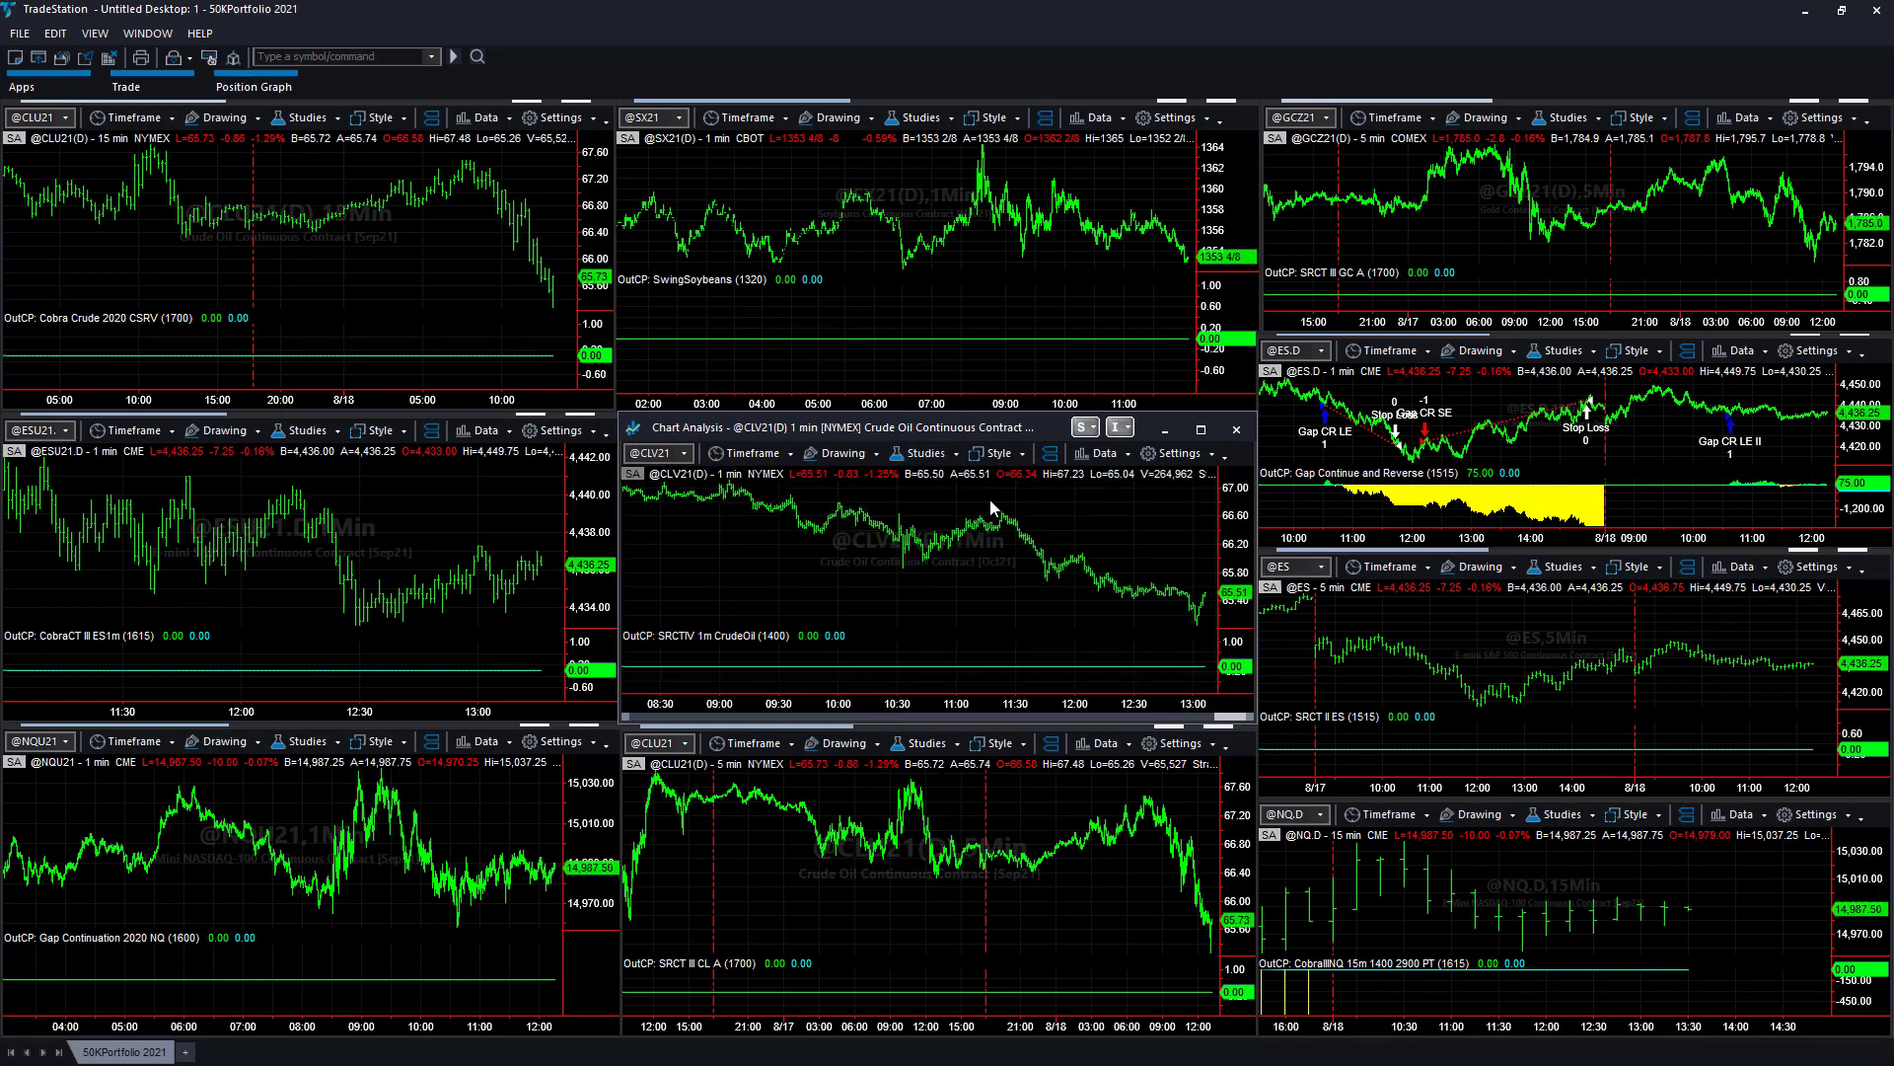
pyautogui.rightClick(703, 521)
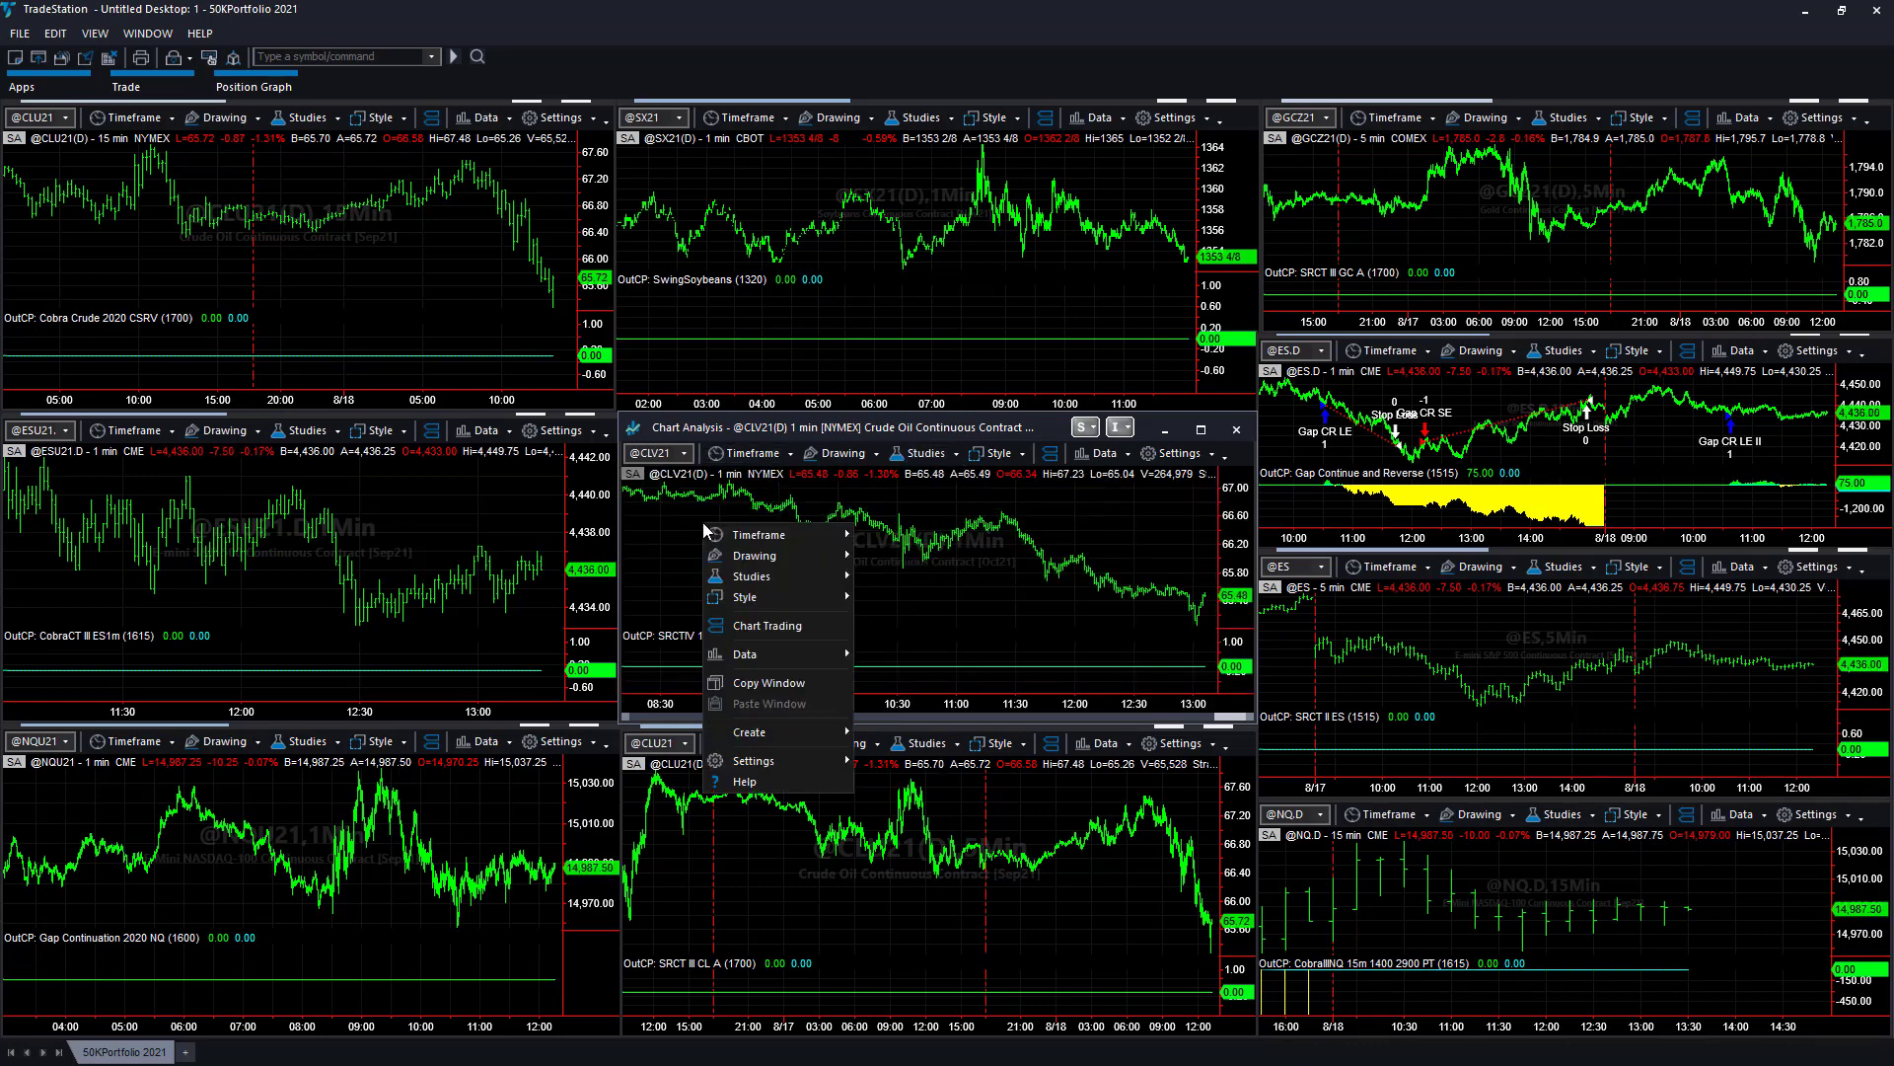
pyautogui.moveTo(791, 659)
pyautogui.click(926, 674)
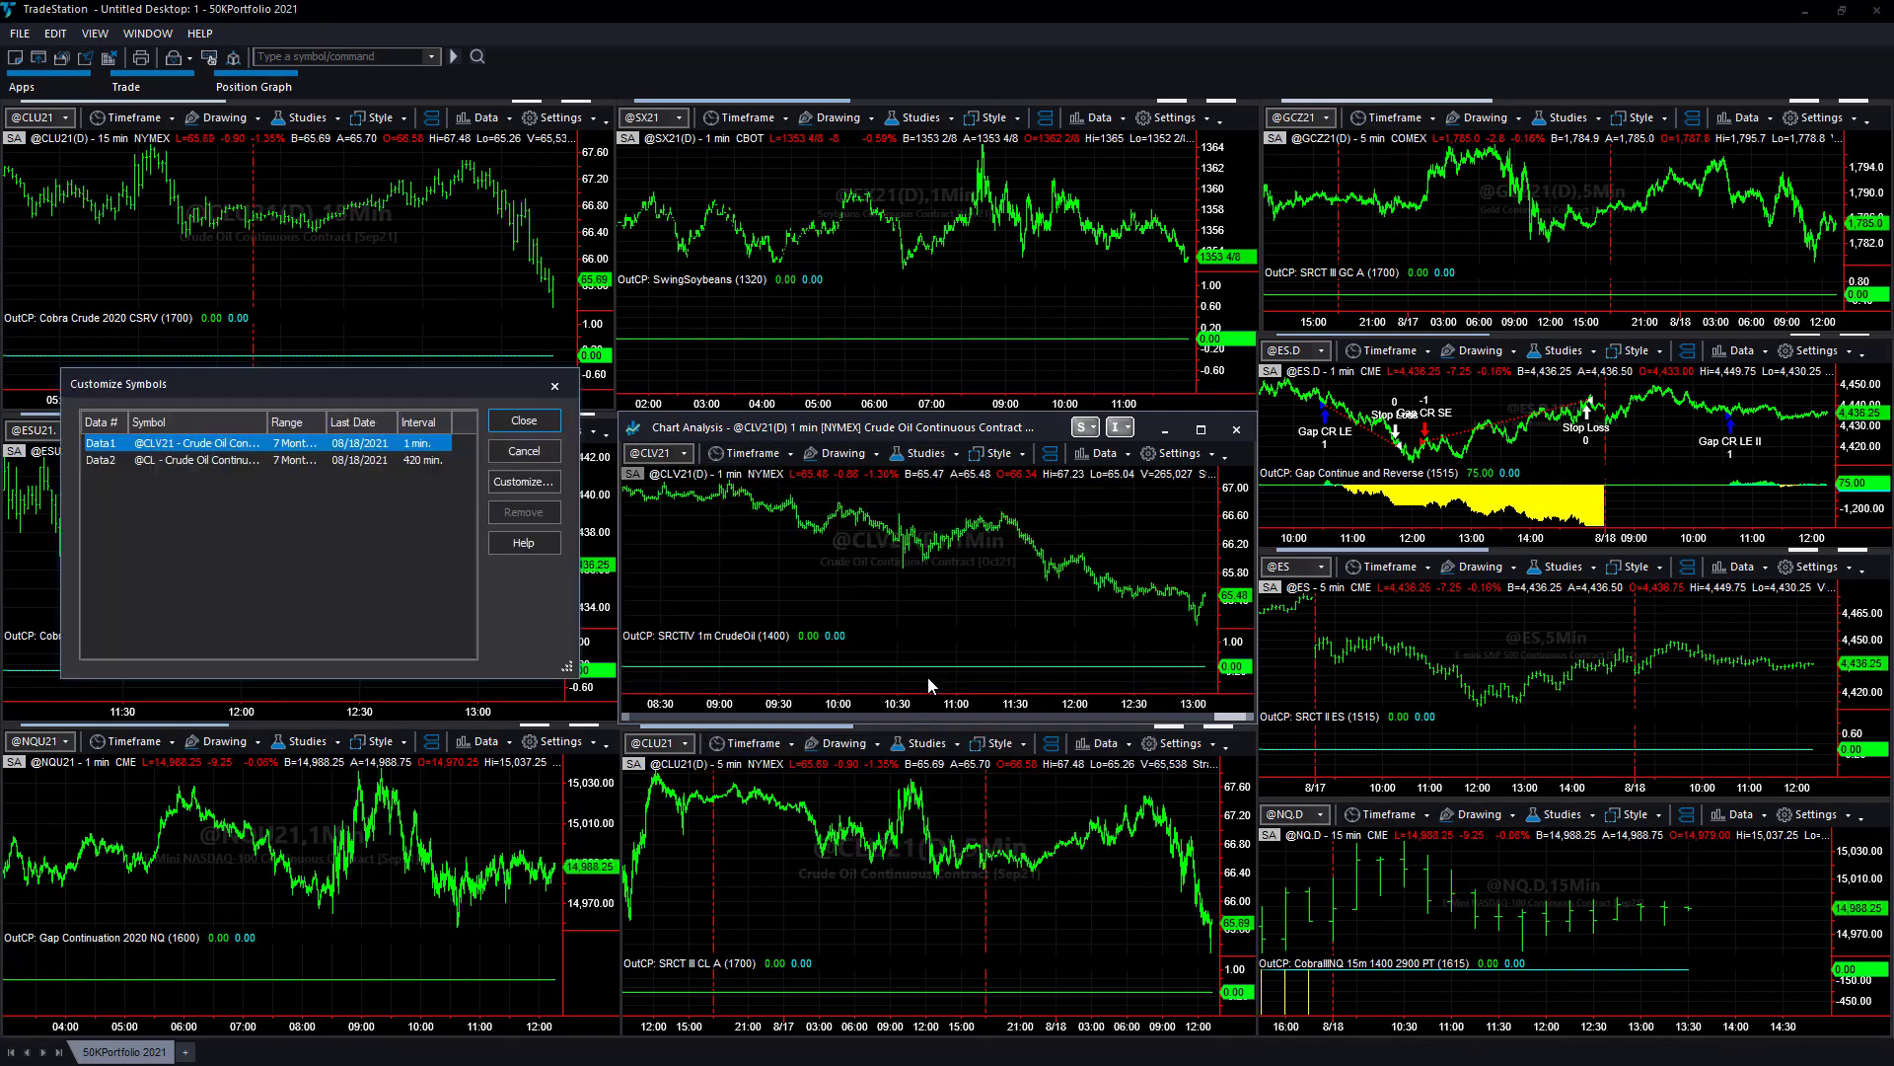
pyautogui.click(523, 420)
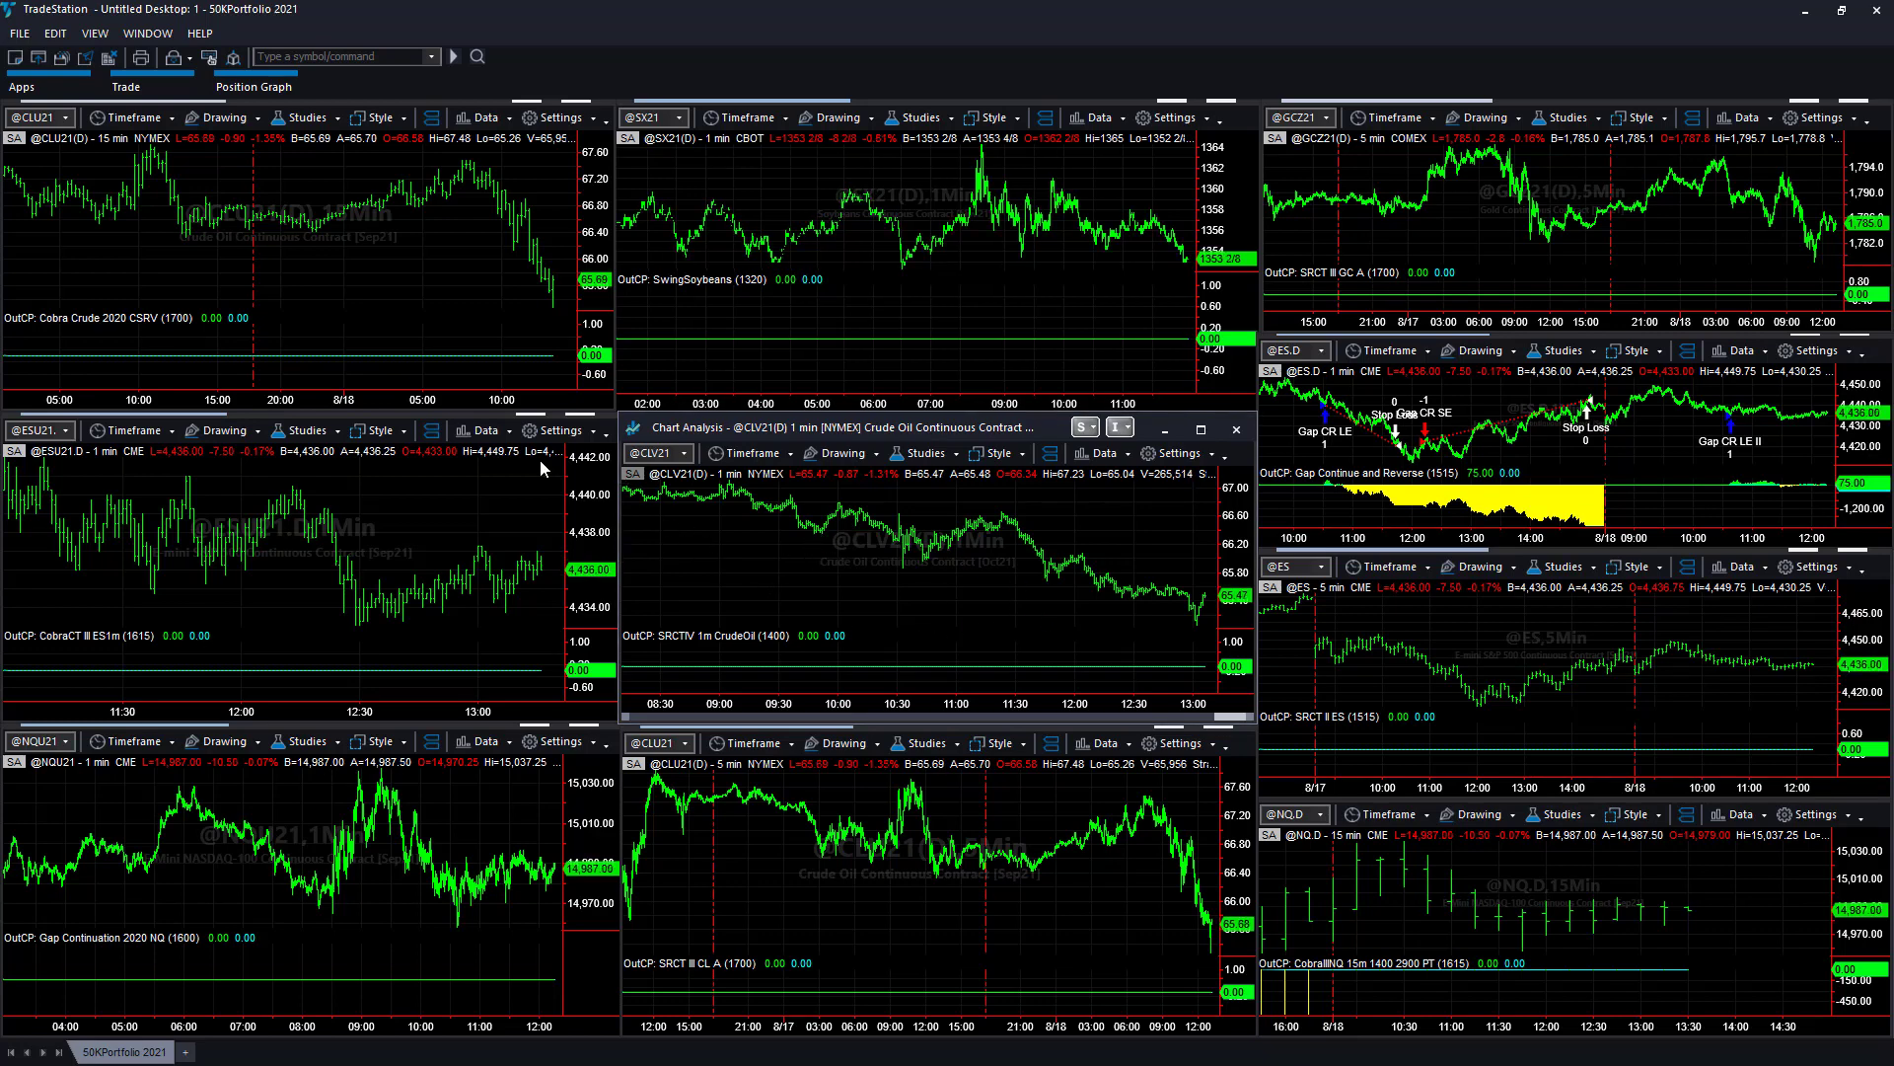
pyautogui.rightClick(169, 237)
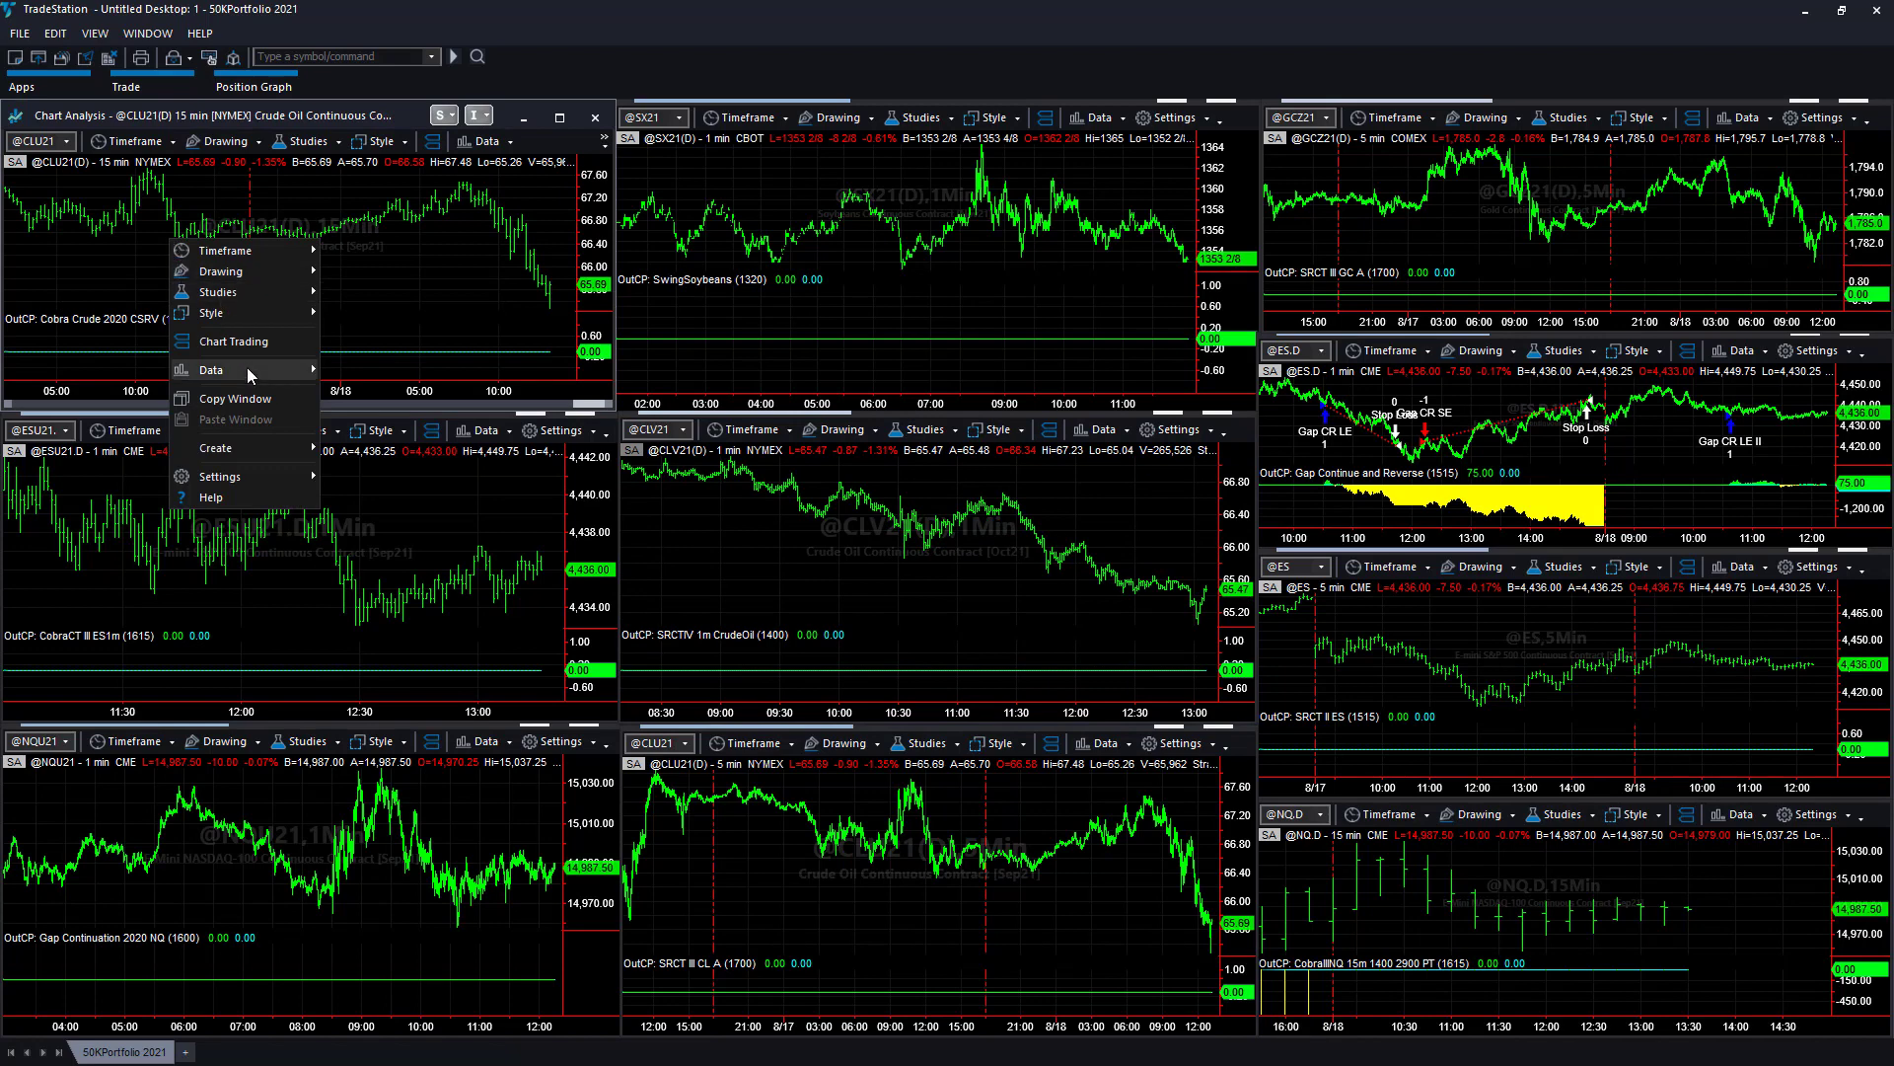
pyautogui.moveTo(249, 369)
pyautogui.click(388, 393)
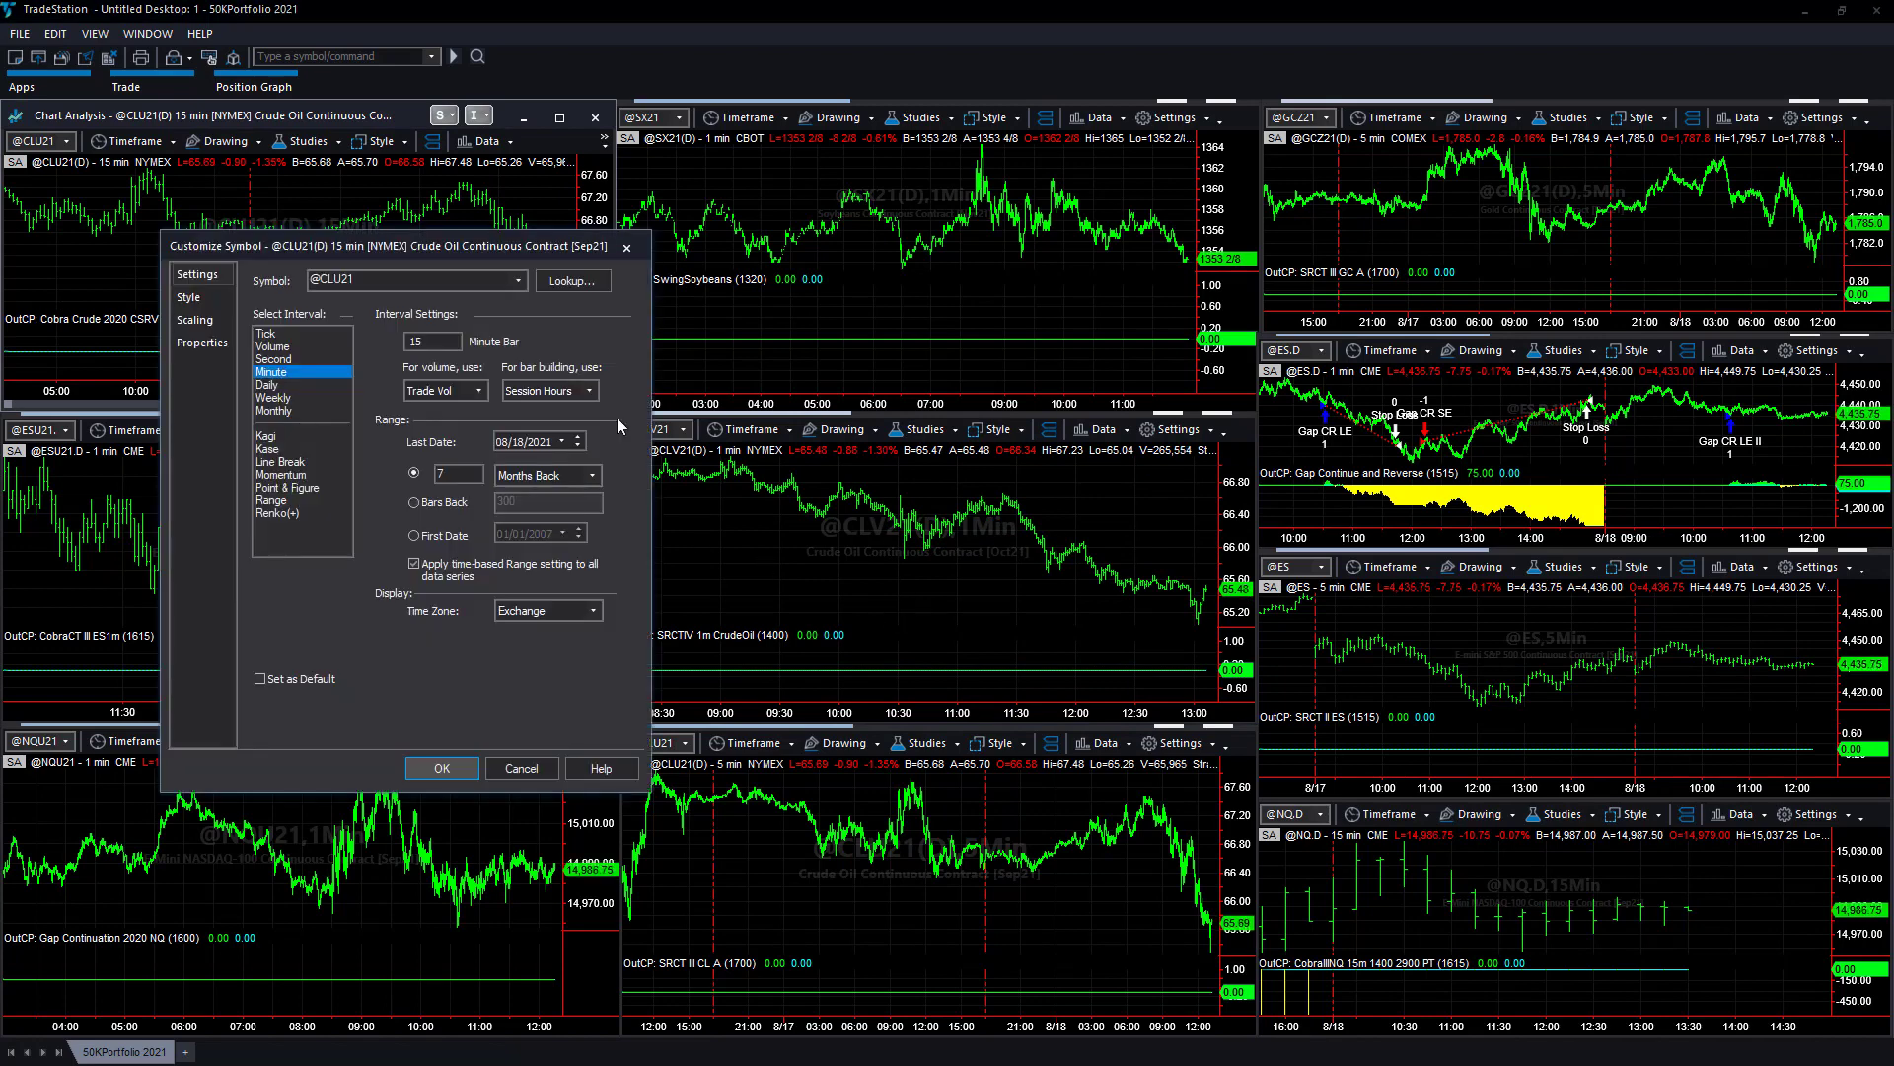
pyautogui.click(325, 280)
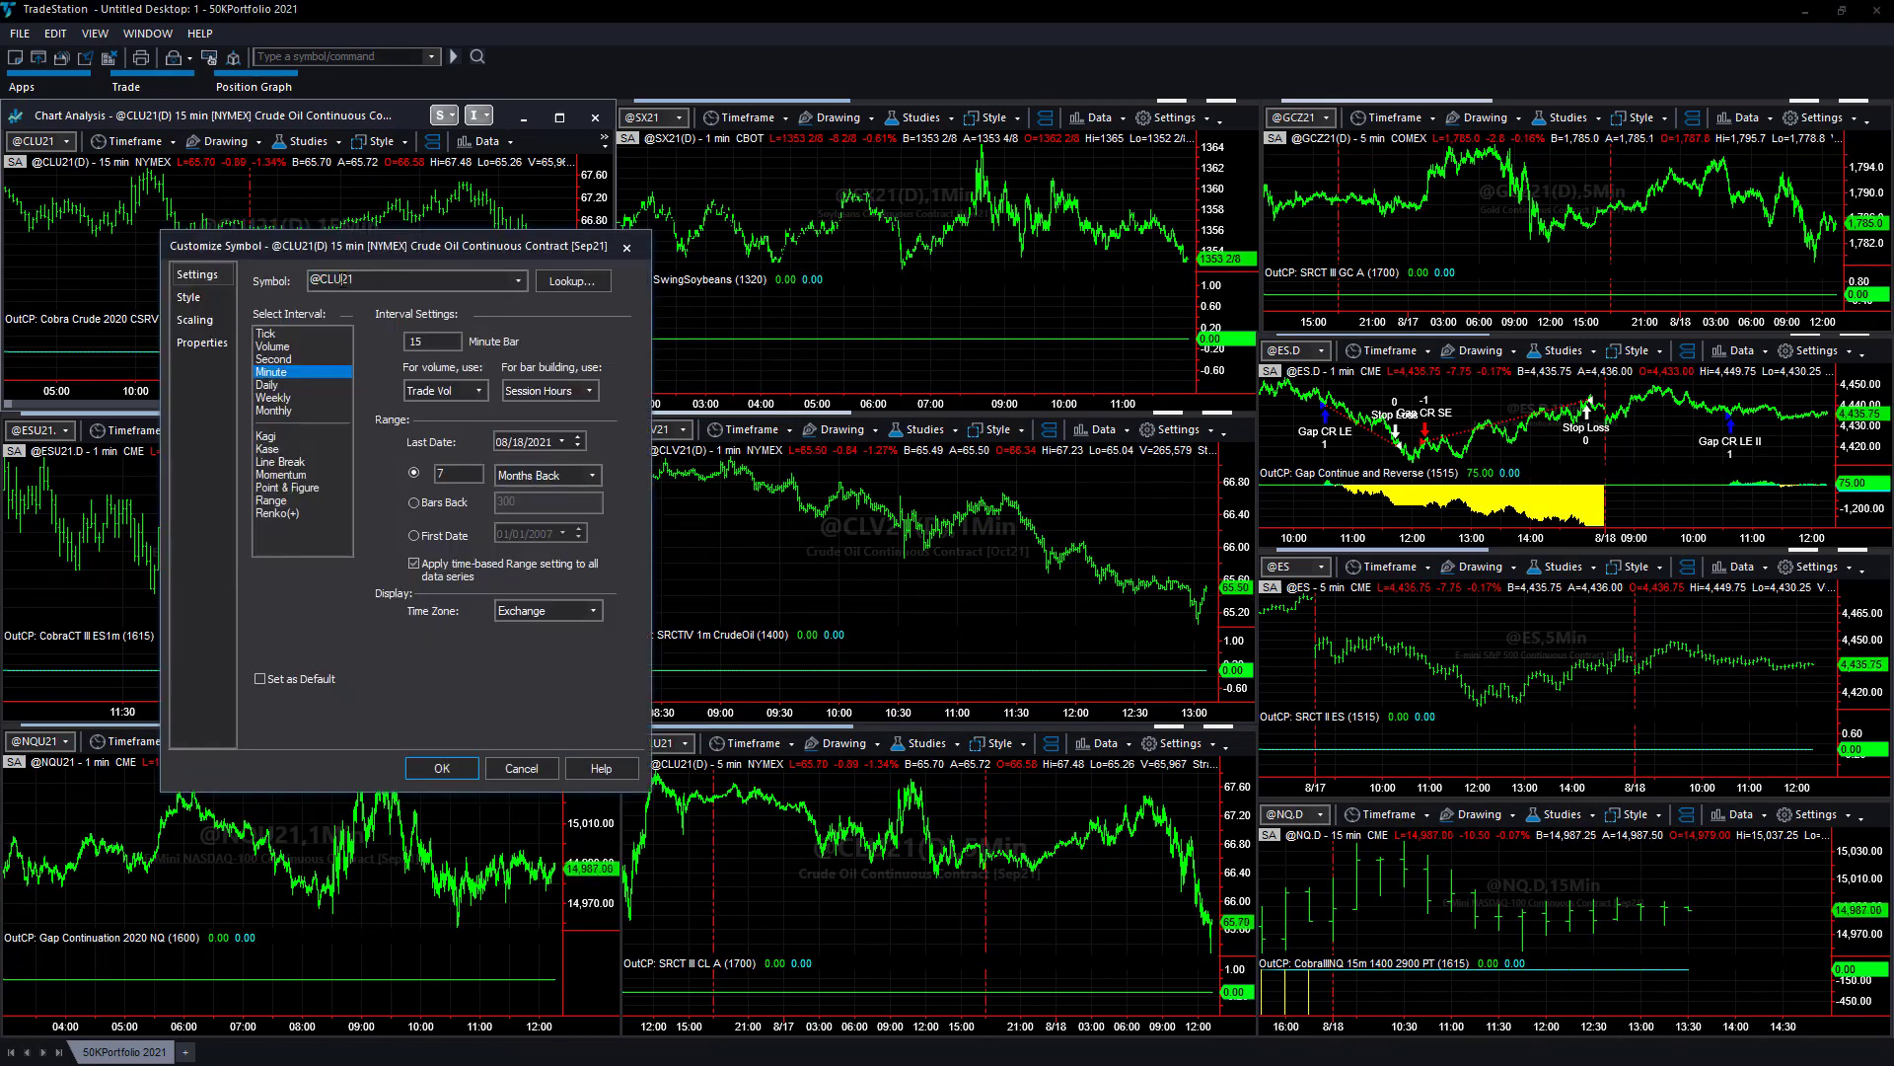
pyautogui.press('BackSpace')
pyautogui.write('V')
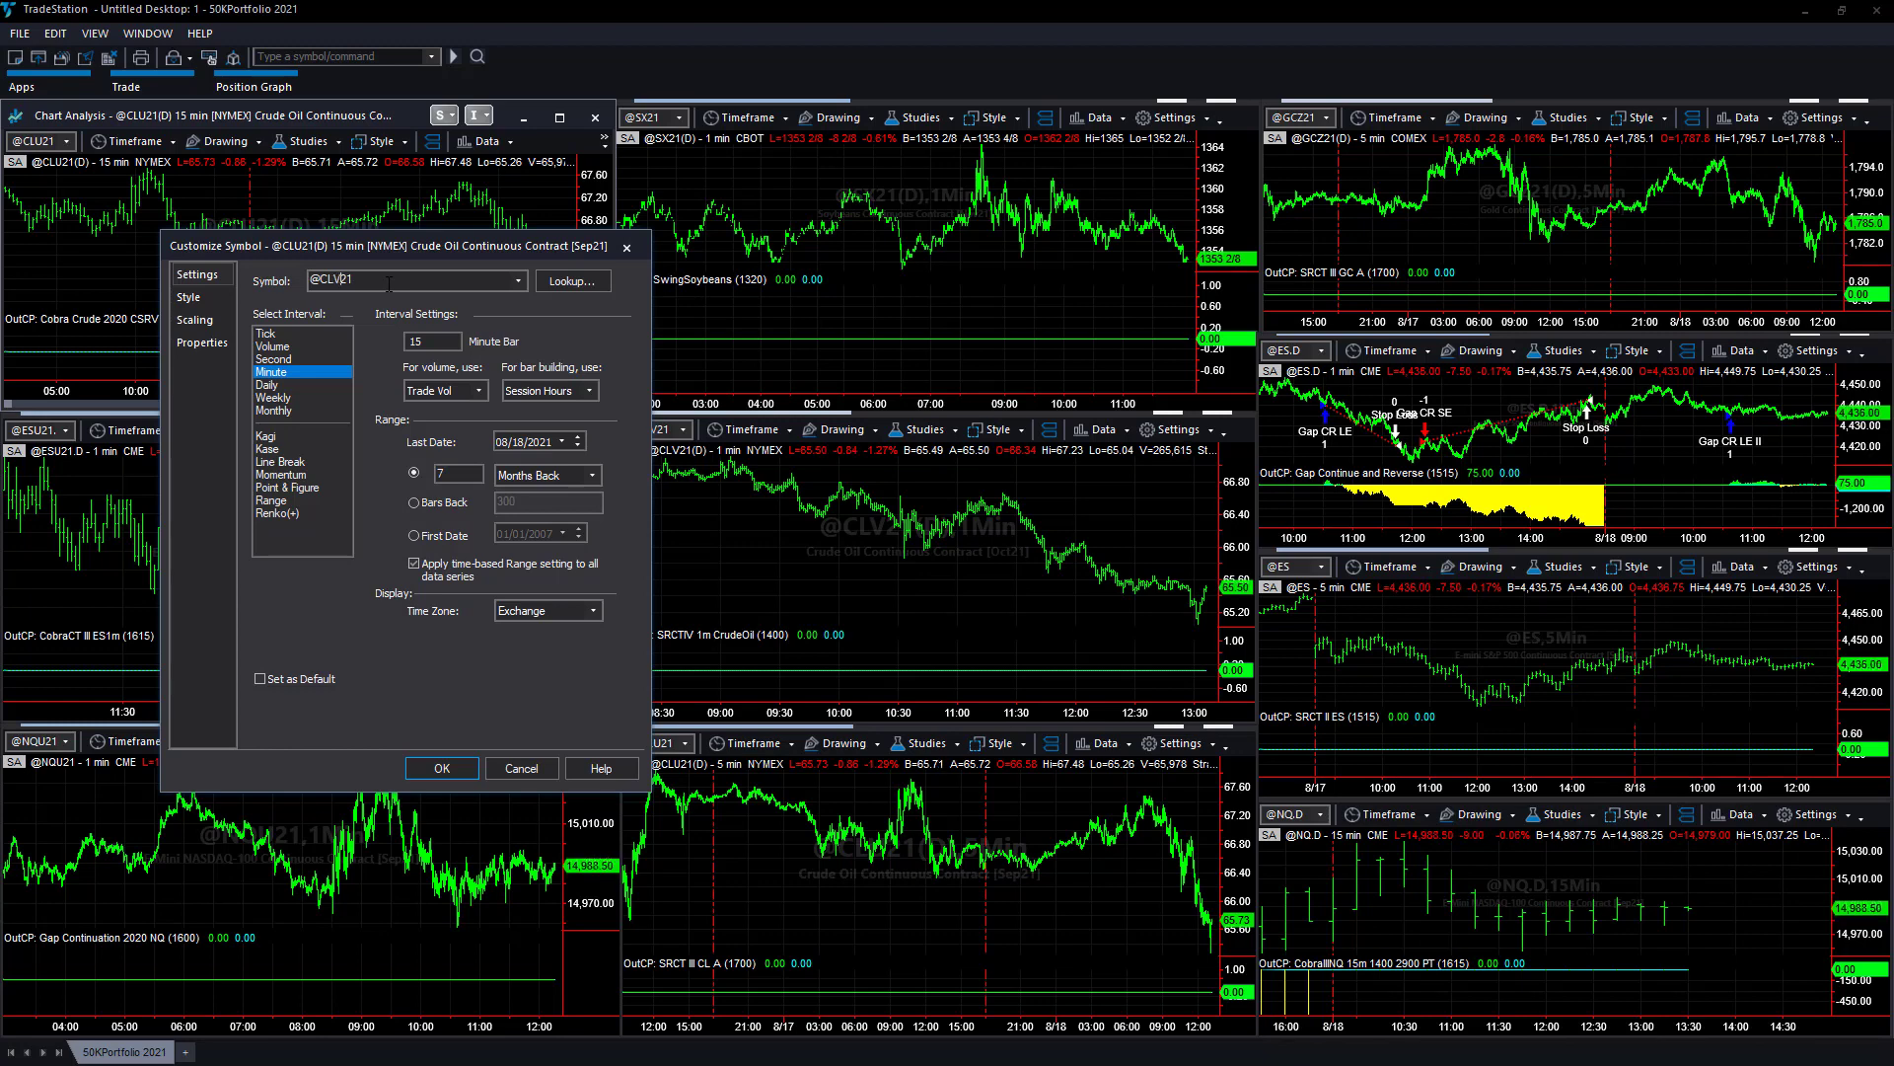
pyautogui.press('Return')
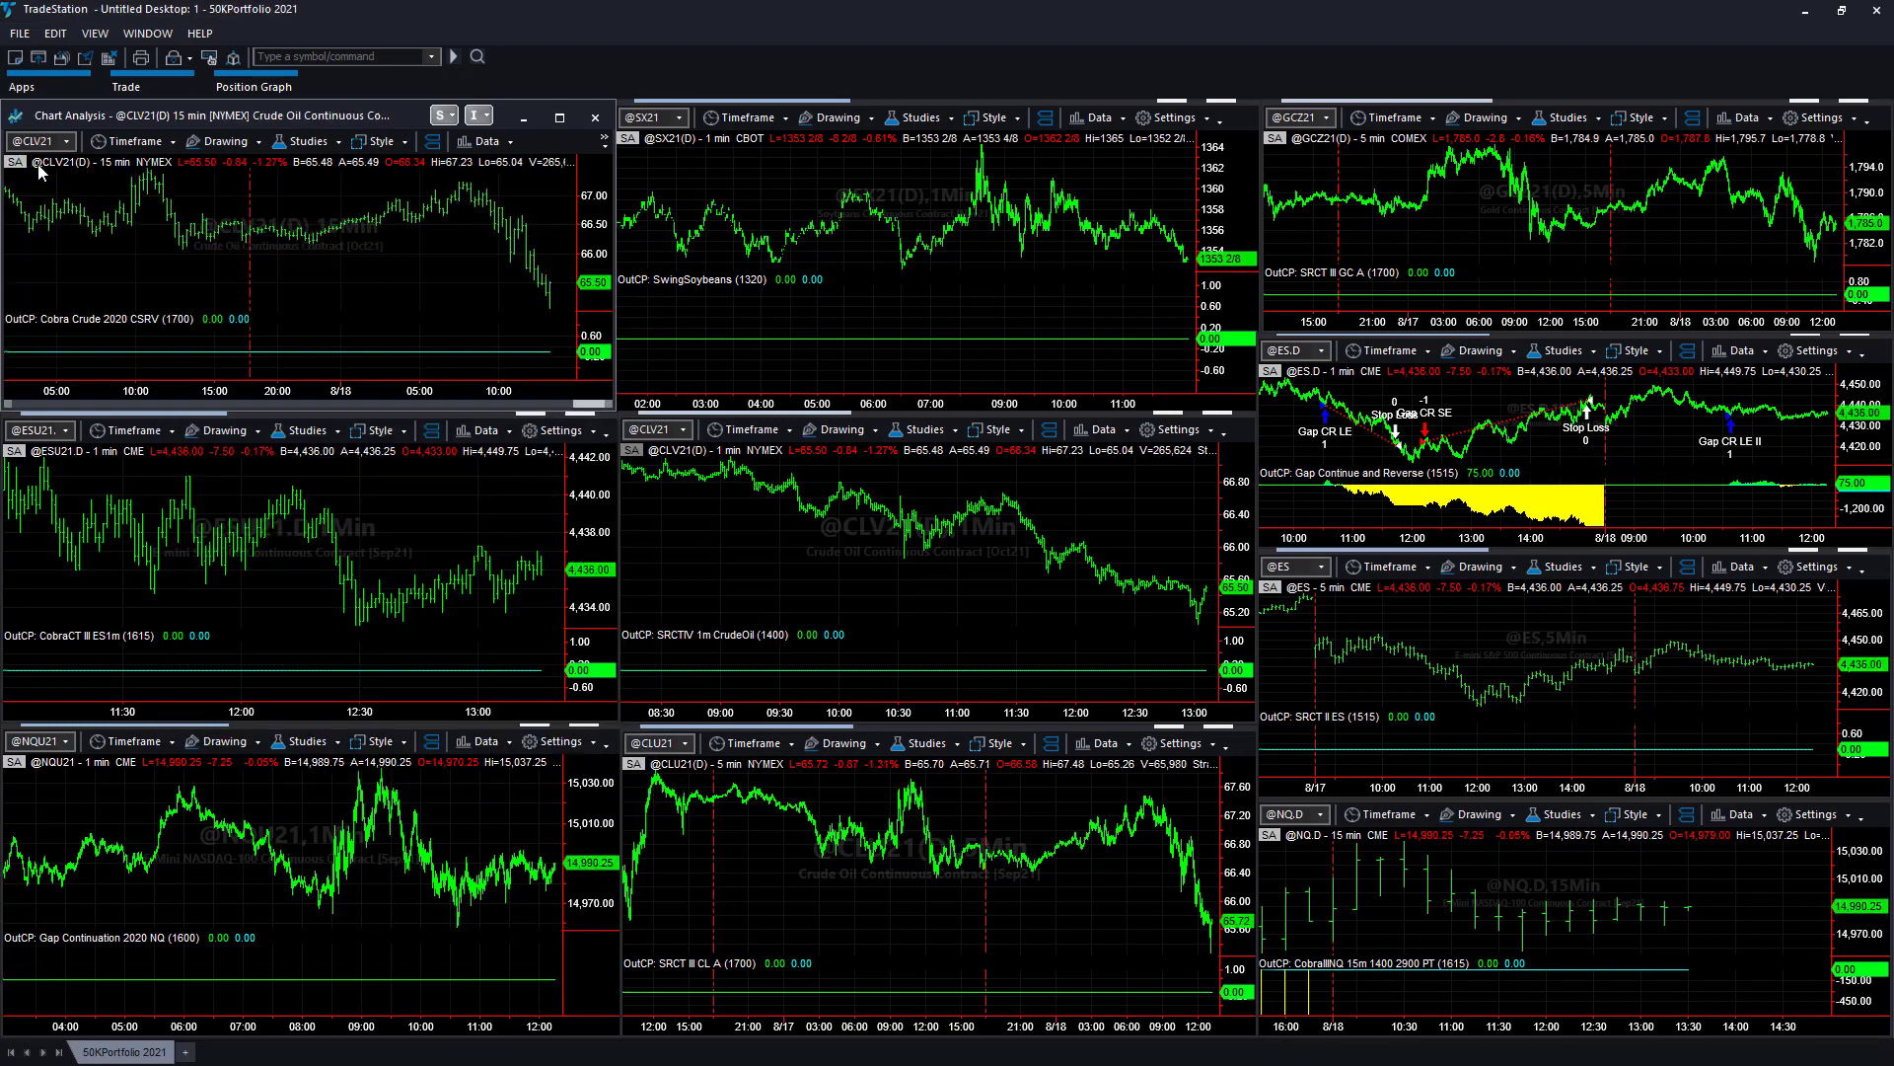
pyautogui.rightClick(163, 262)
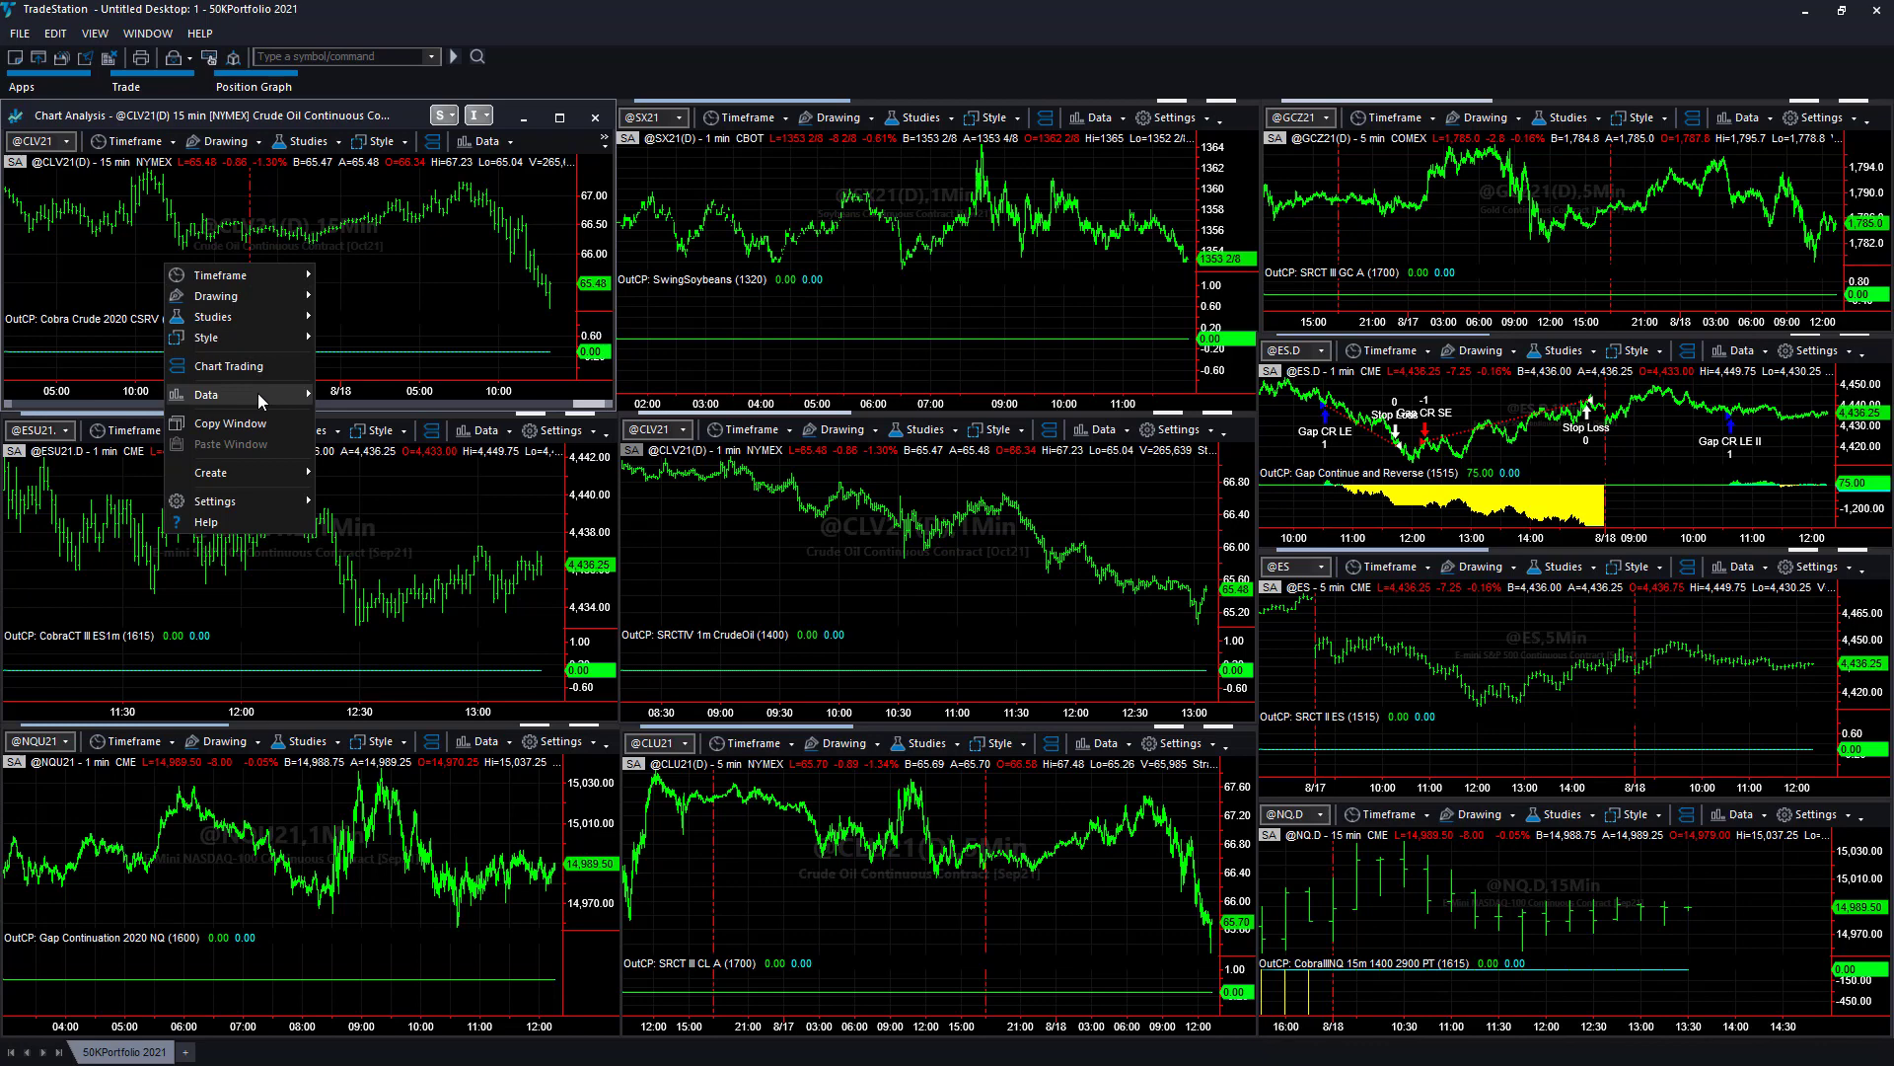
pyautogui.moveTo(257, 393)
pyautogui.click(385, 419)
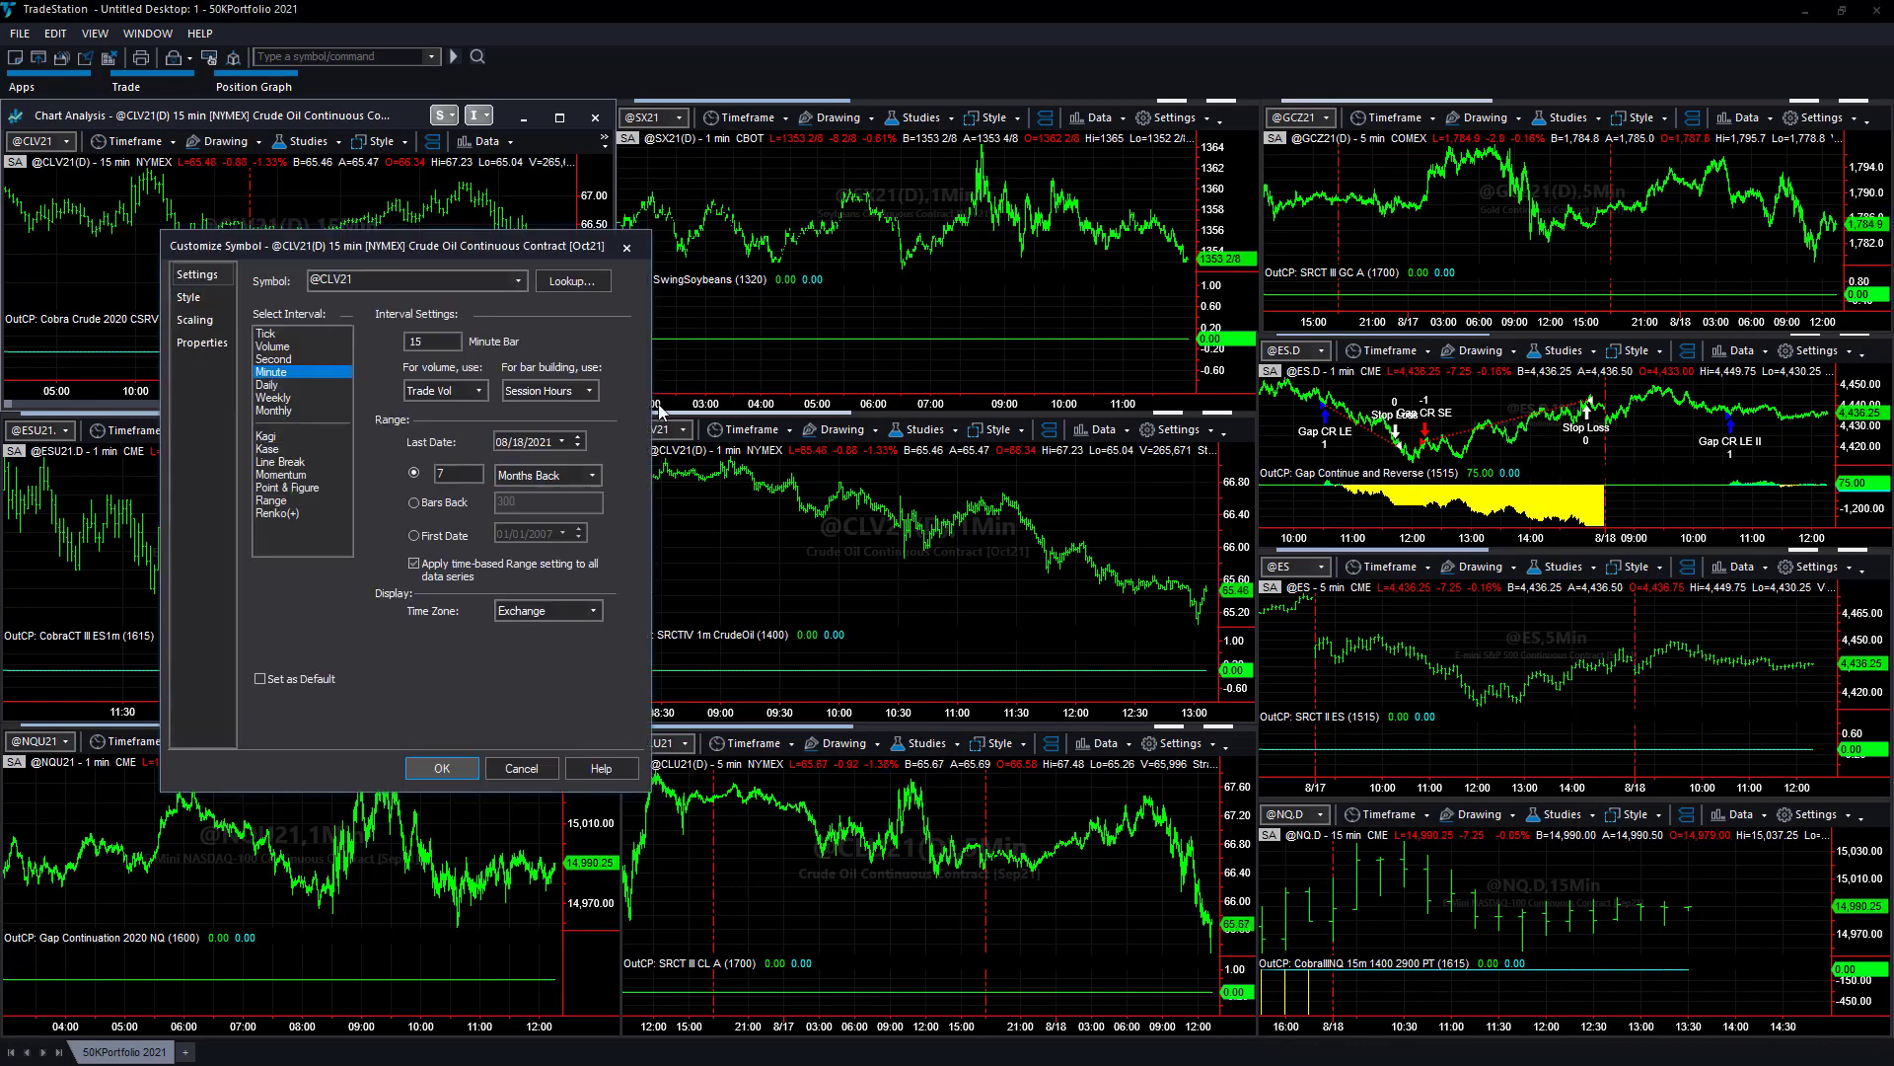
pyautogui.click(441, 768)
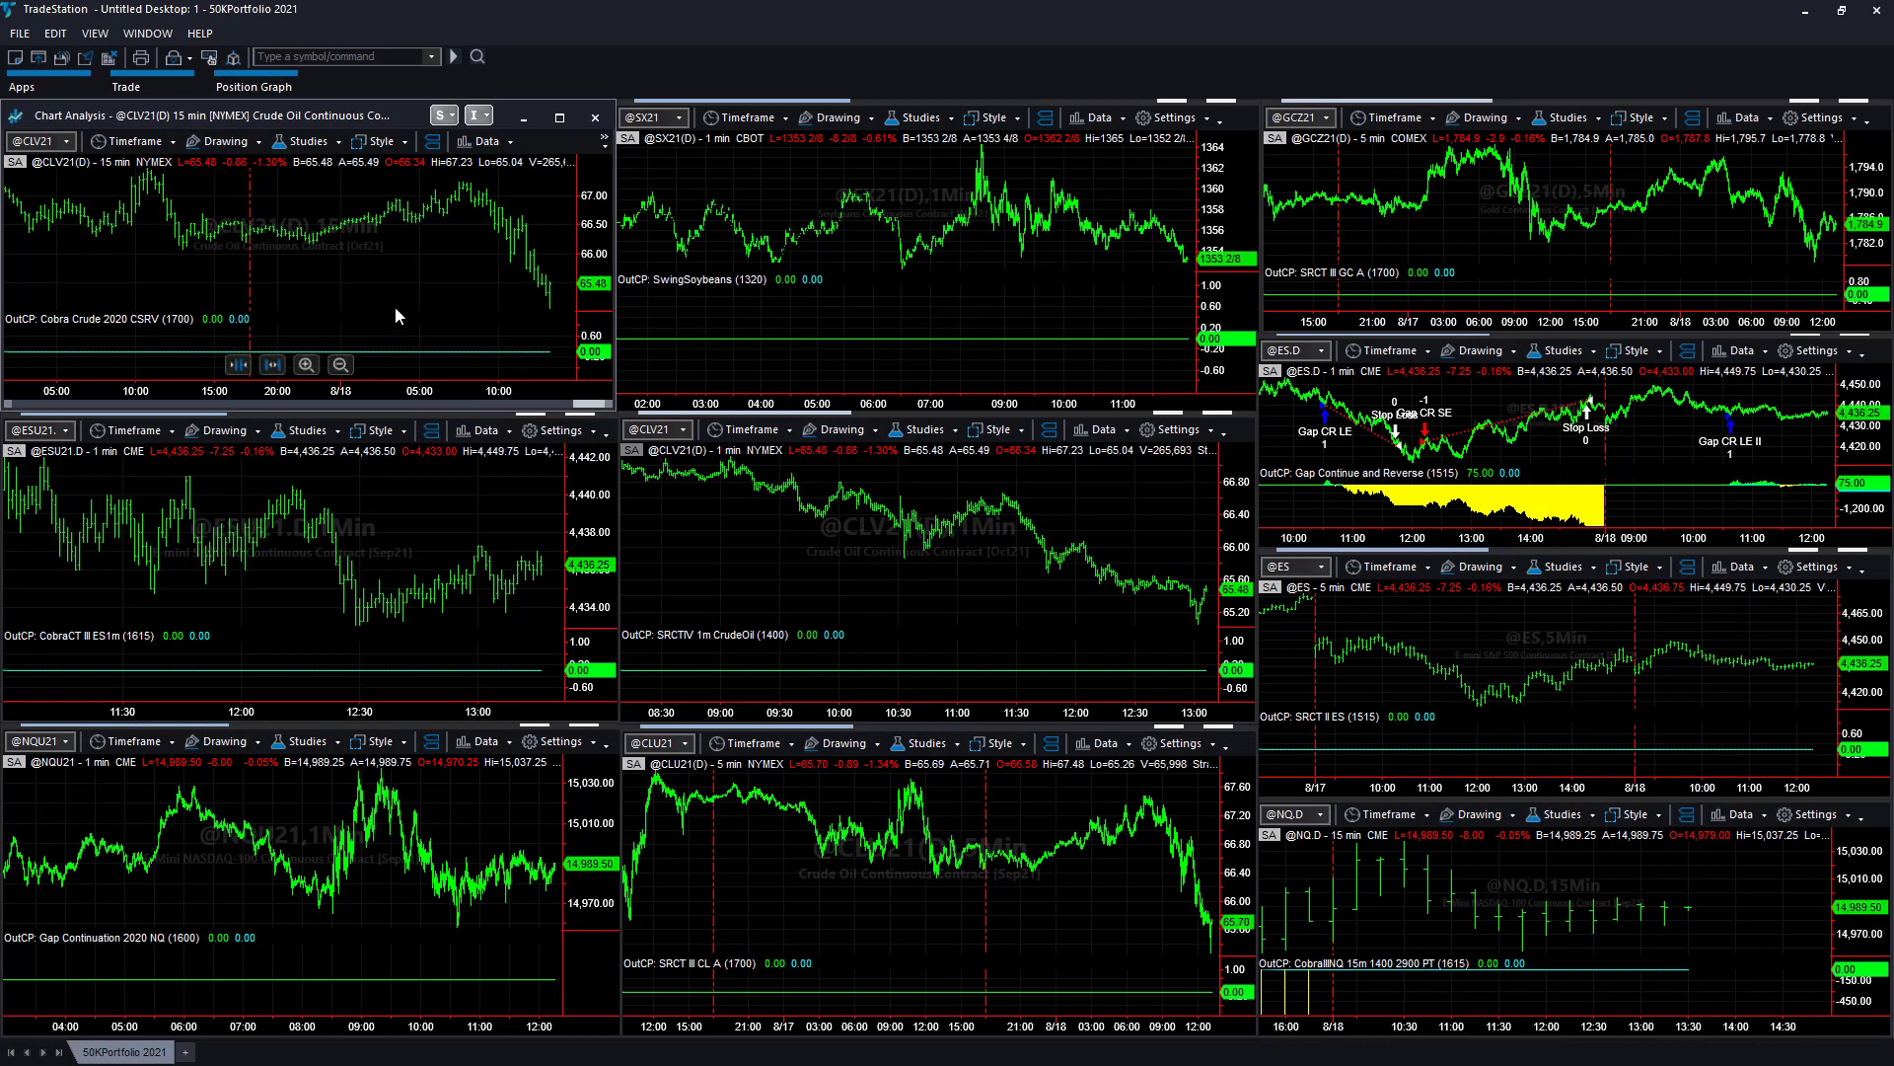
pyautogui.rightClick(742, 861)
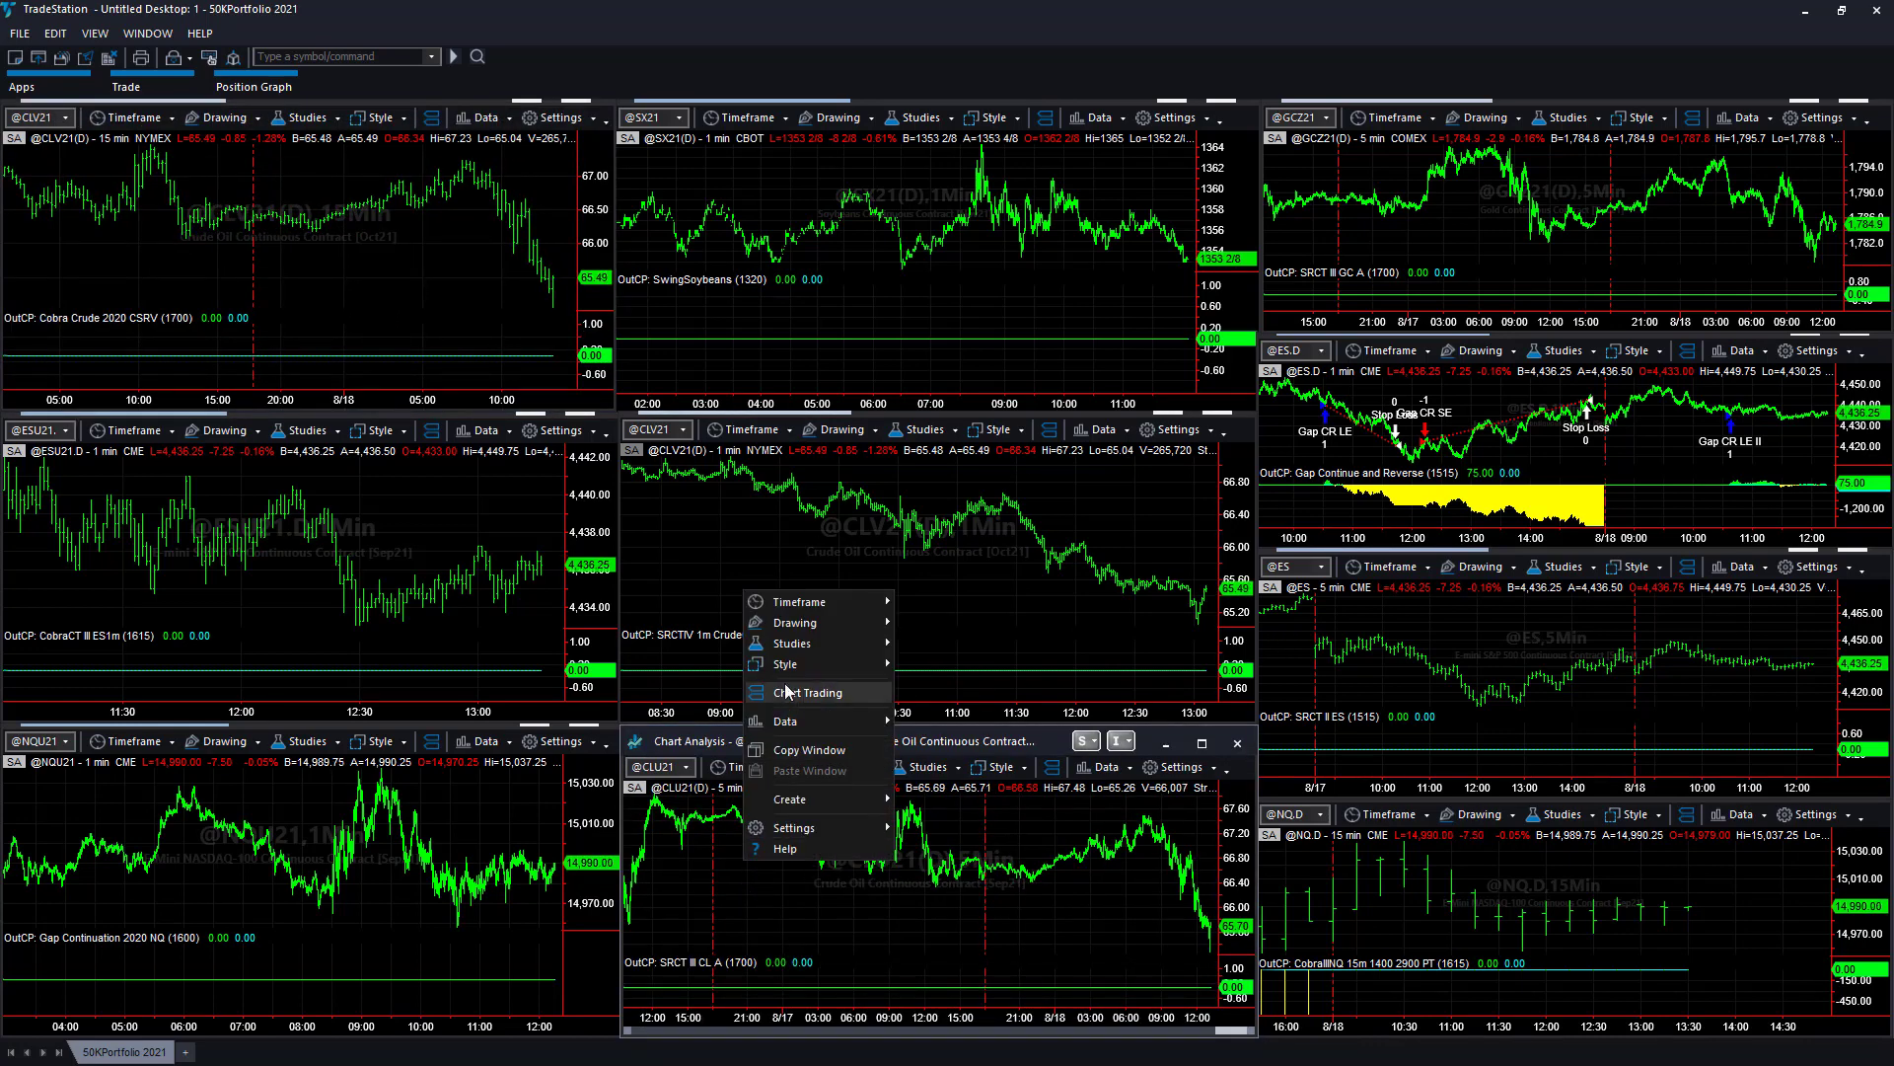
pyautogui.moveTo(807, 724)
pyautogui.click(957, 742)
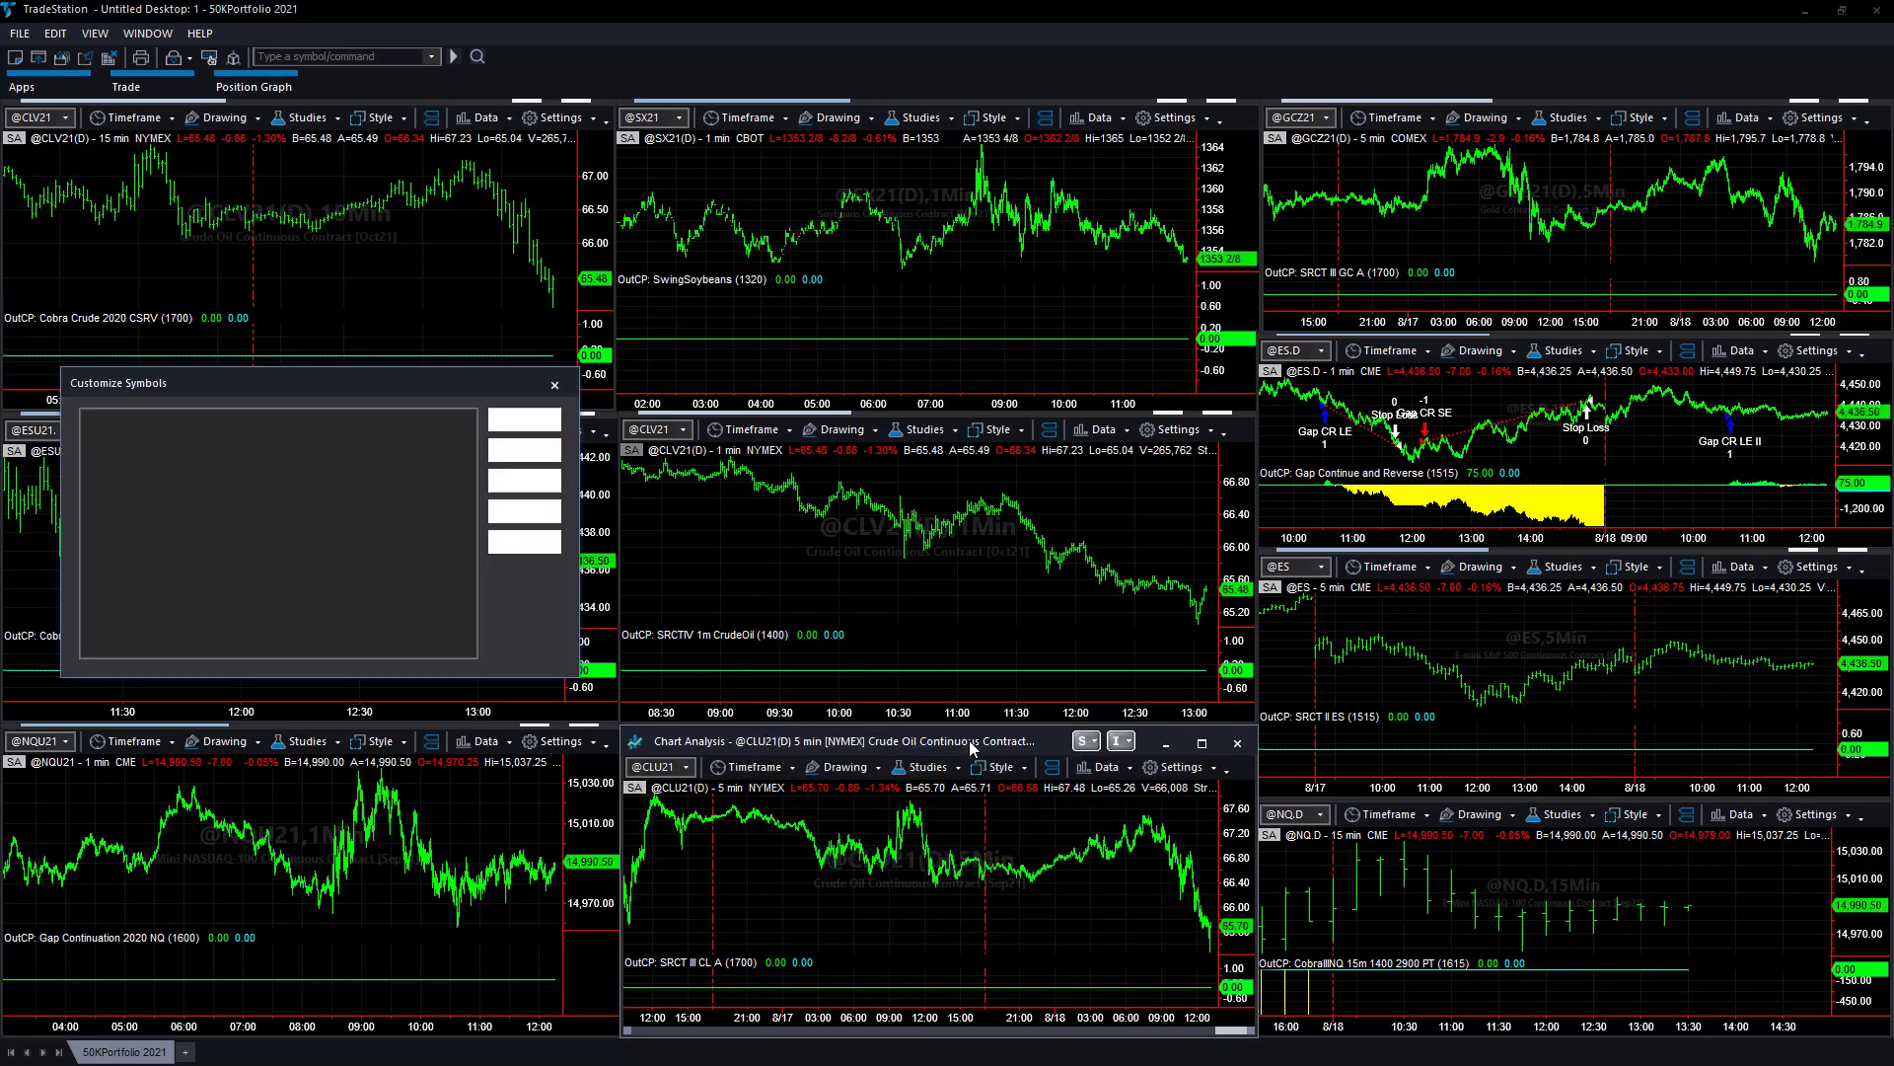
pyautogui.doubleClick(180, 441)
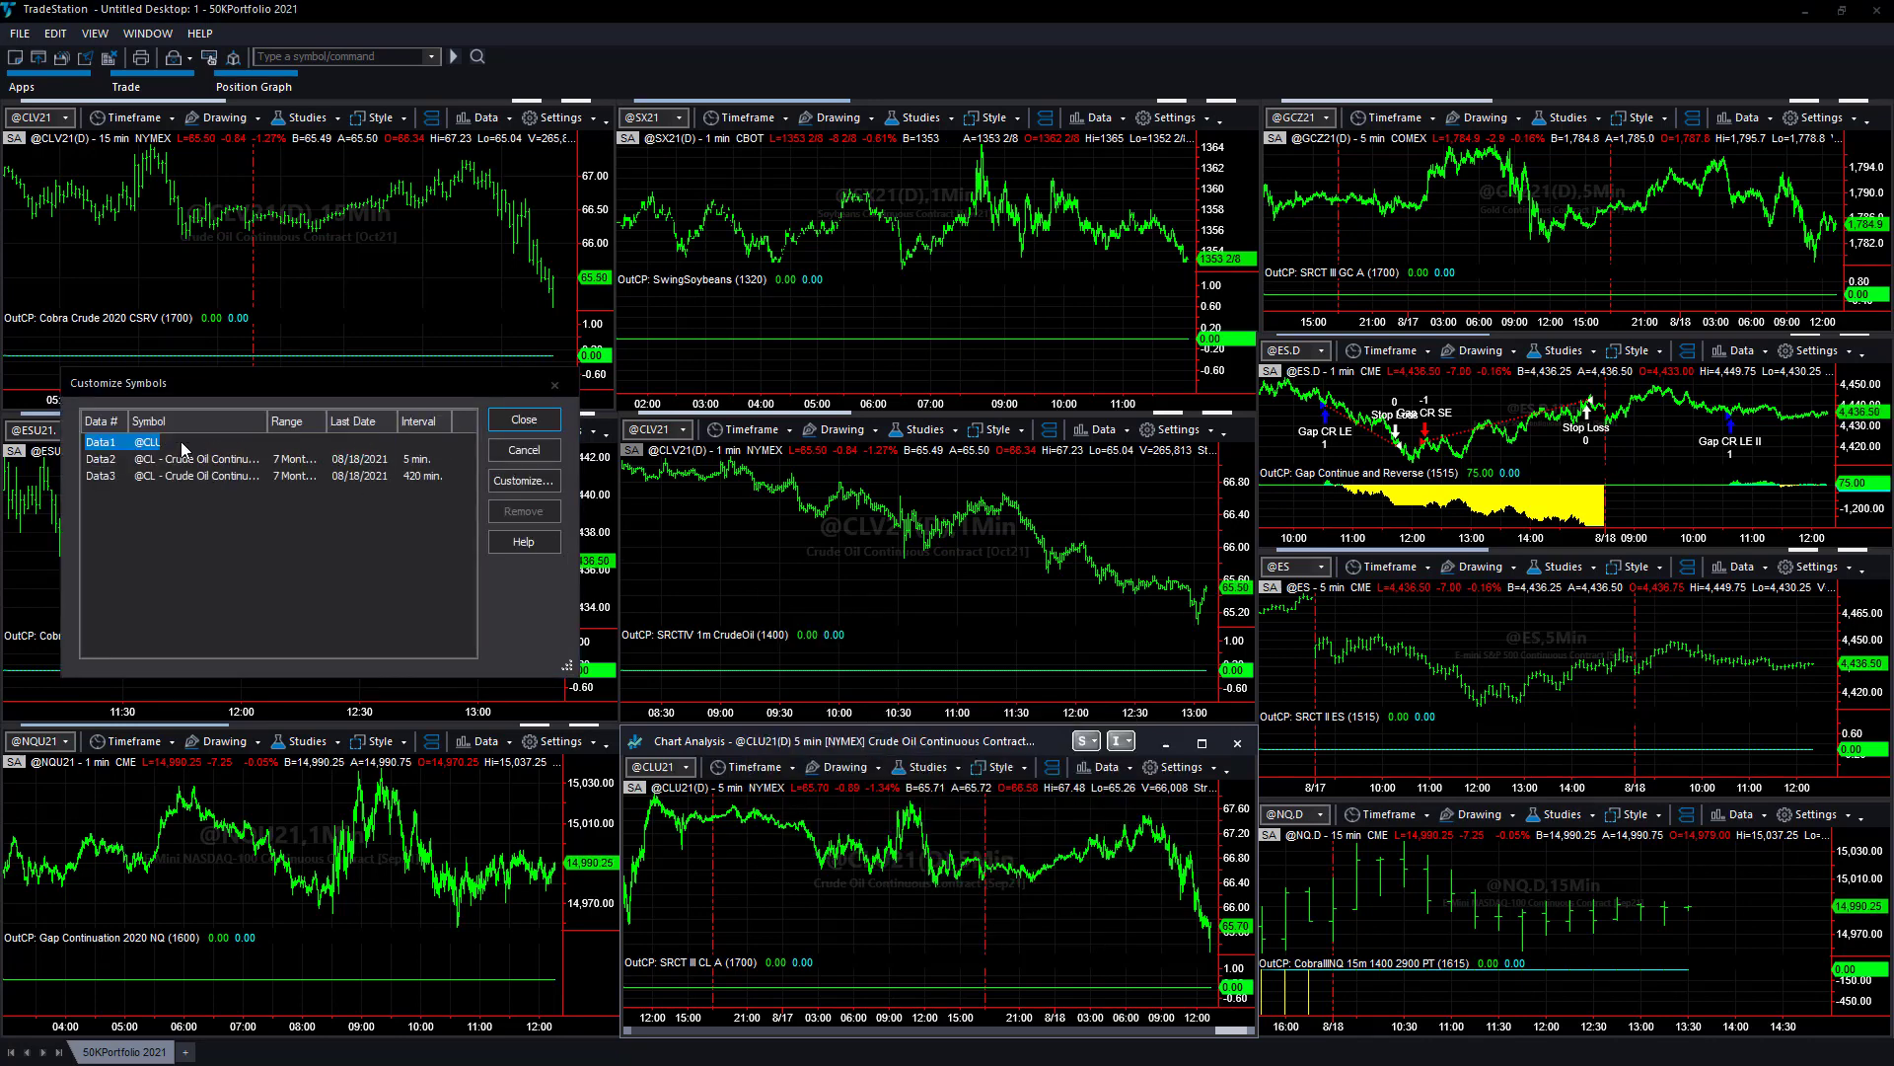
pyautogui.click(498, 279)
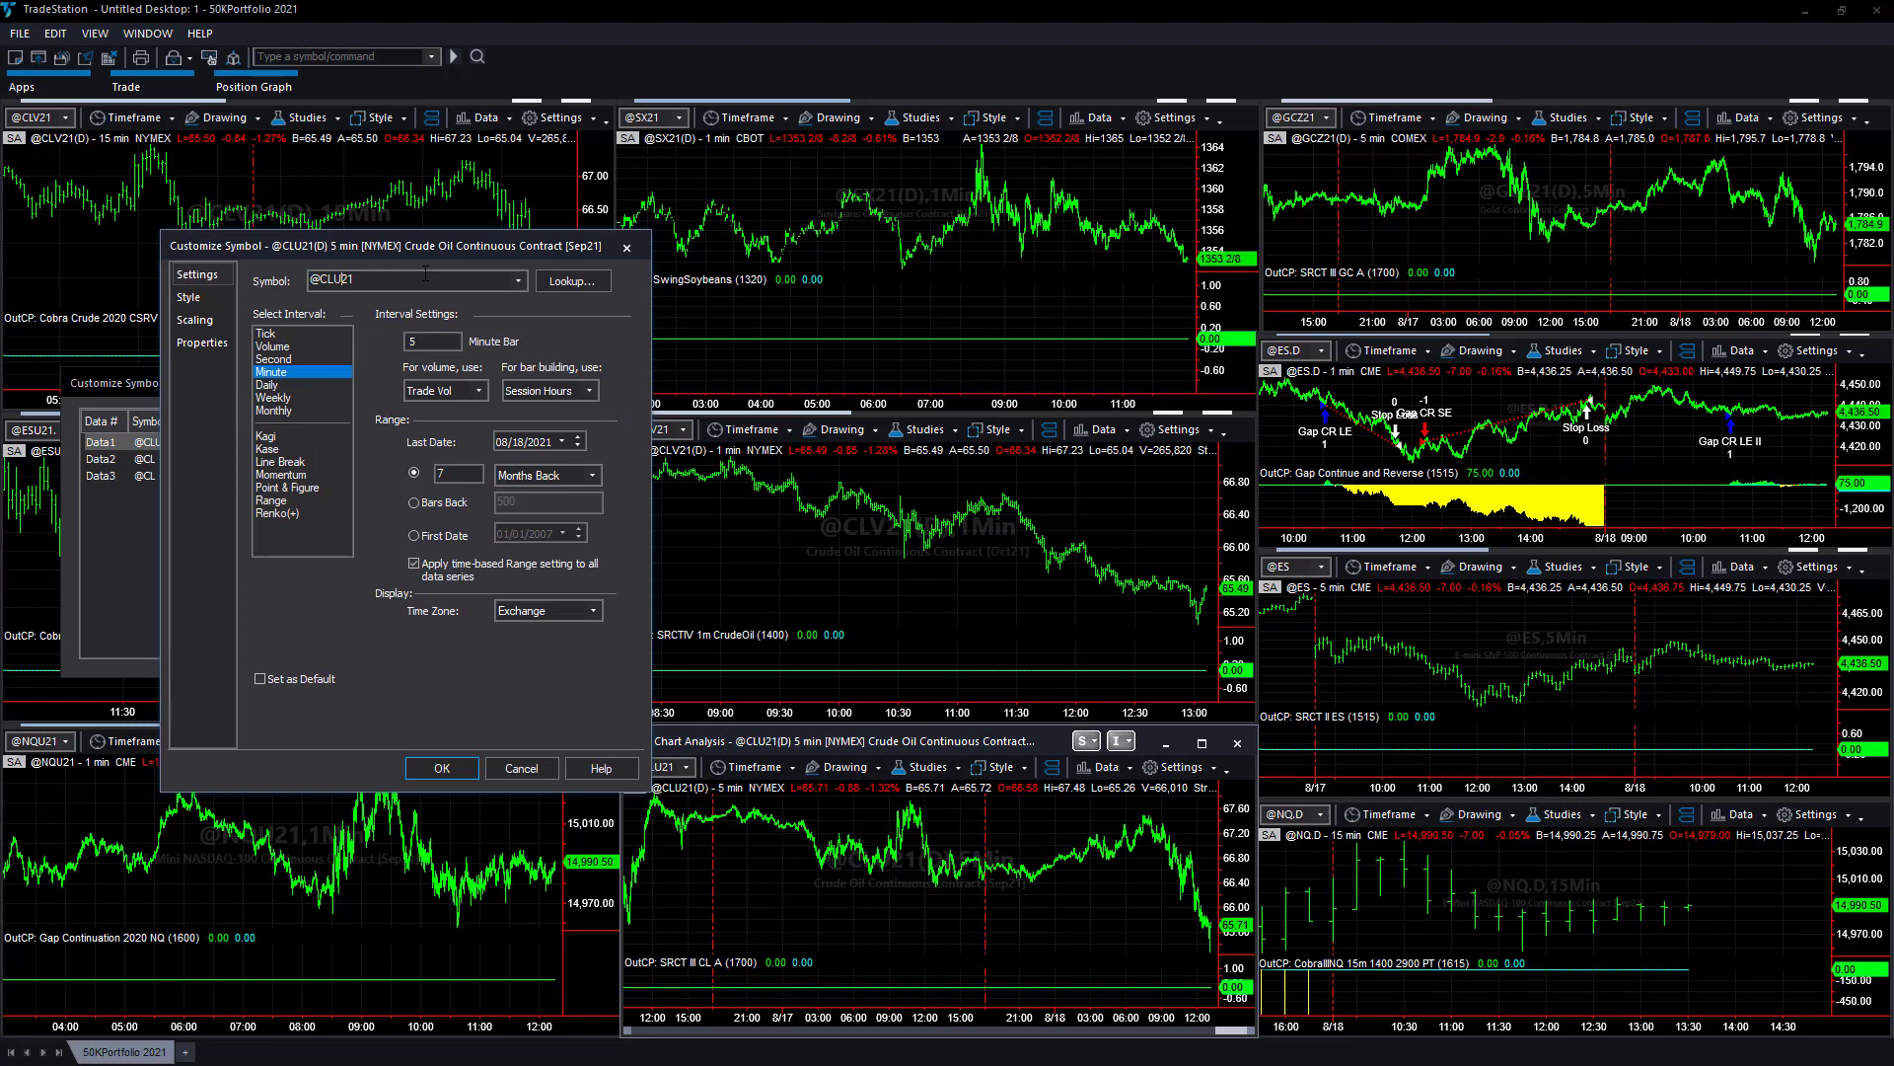
pyautogui.press('Return')
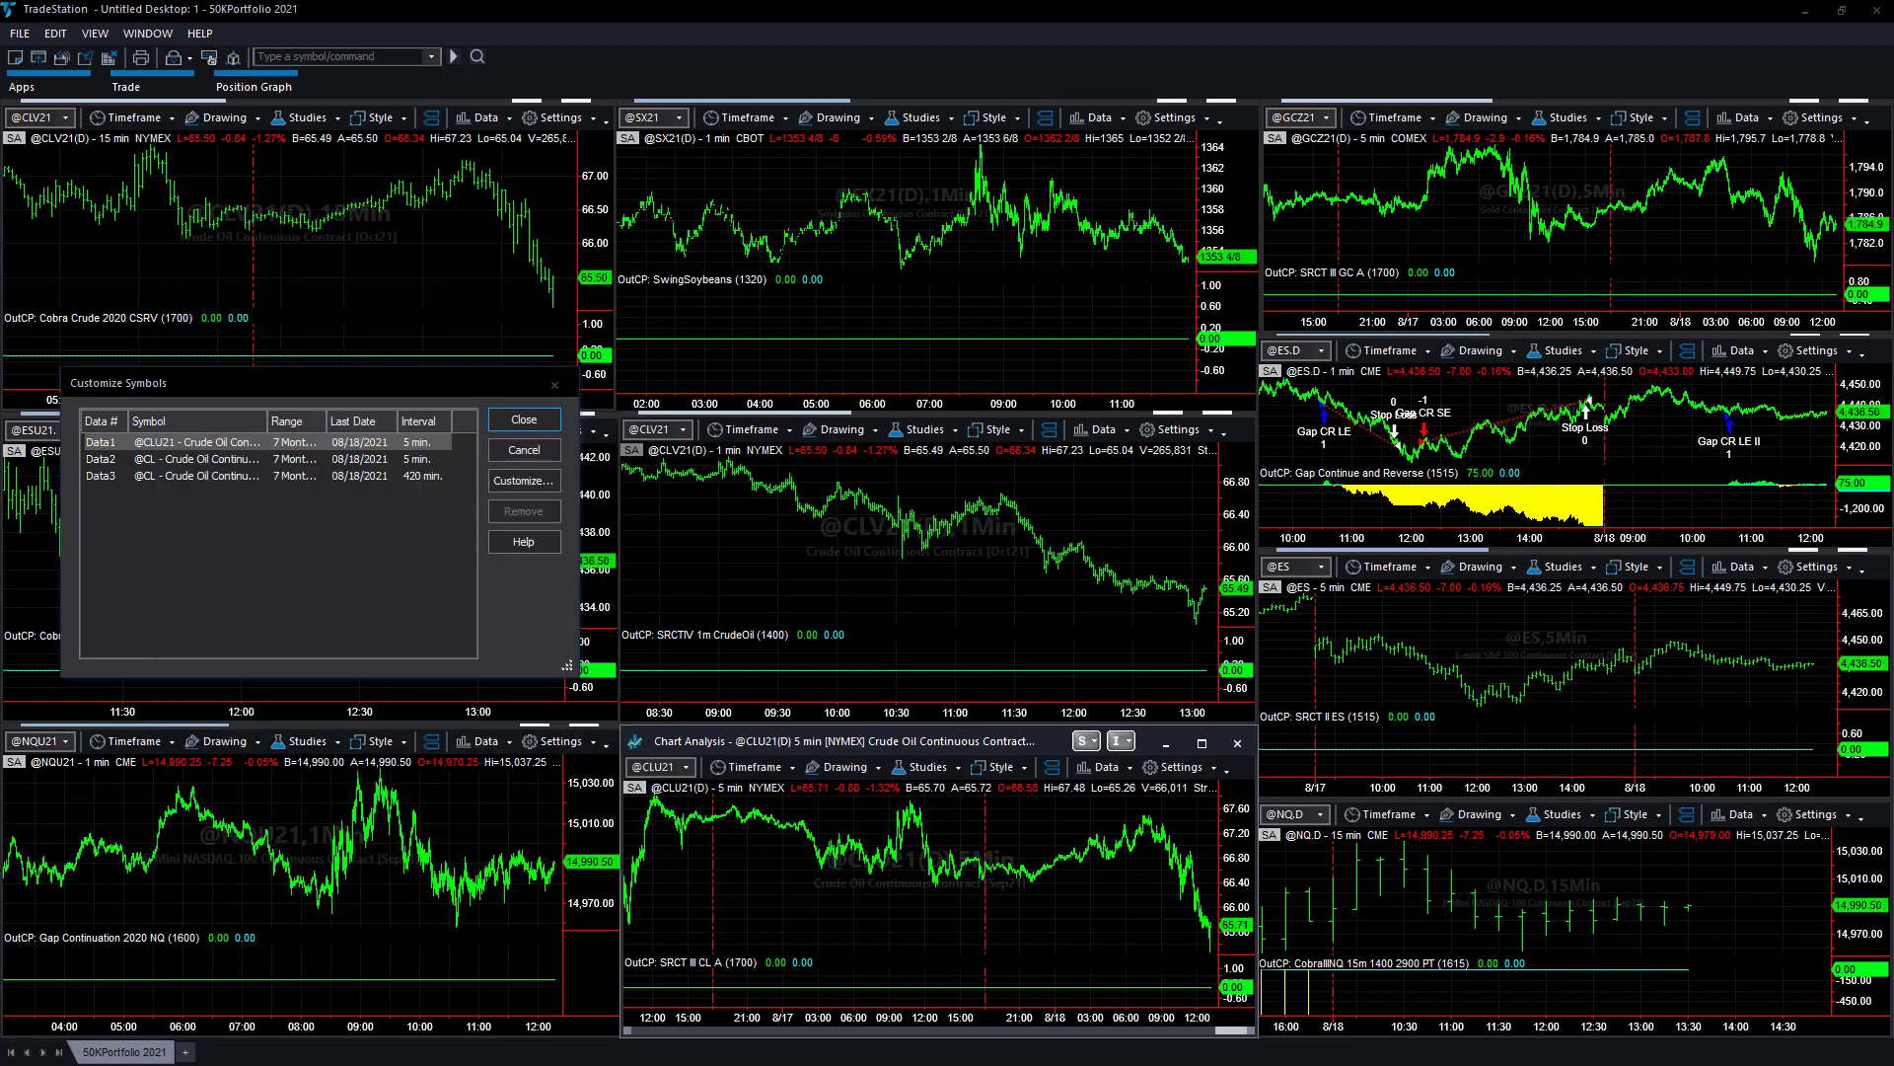
pyautogui.click(532, 420)
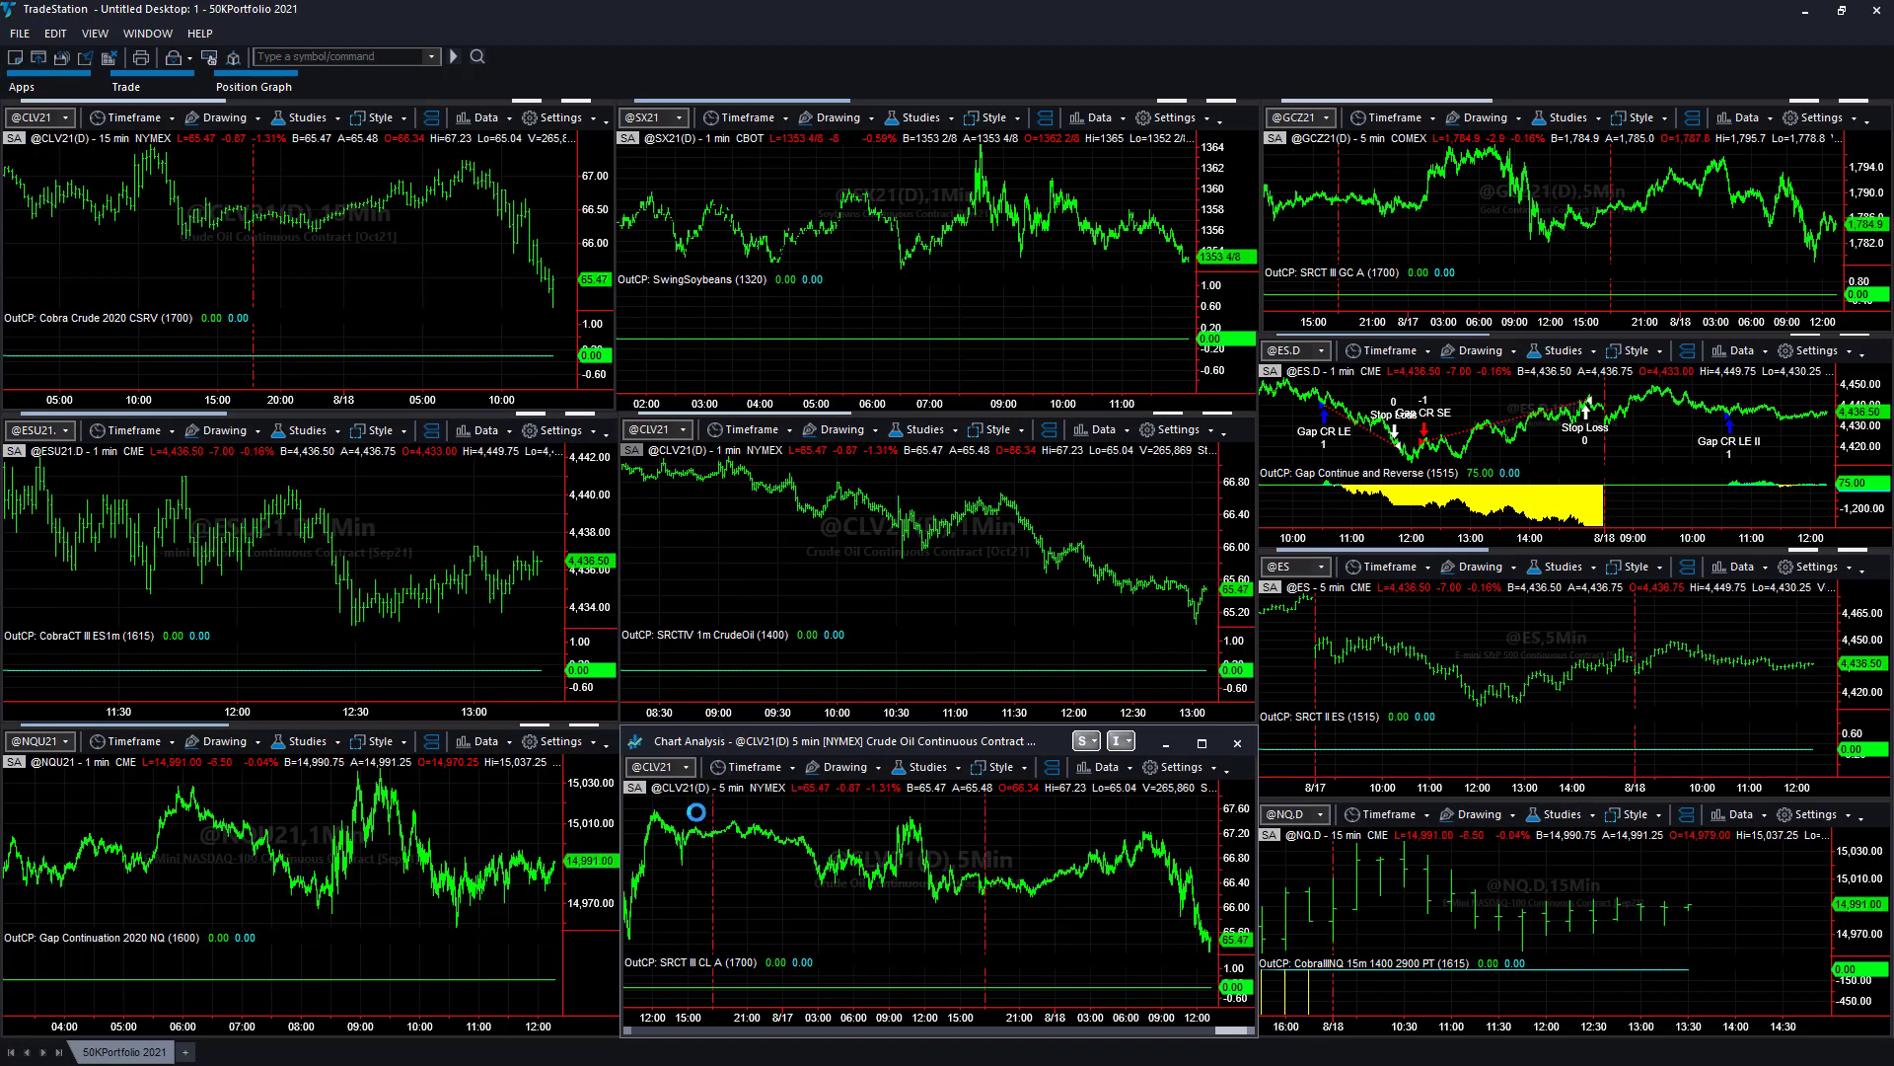
pyautogui.rightClick(702, 878)
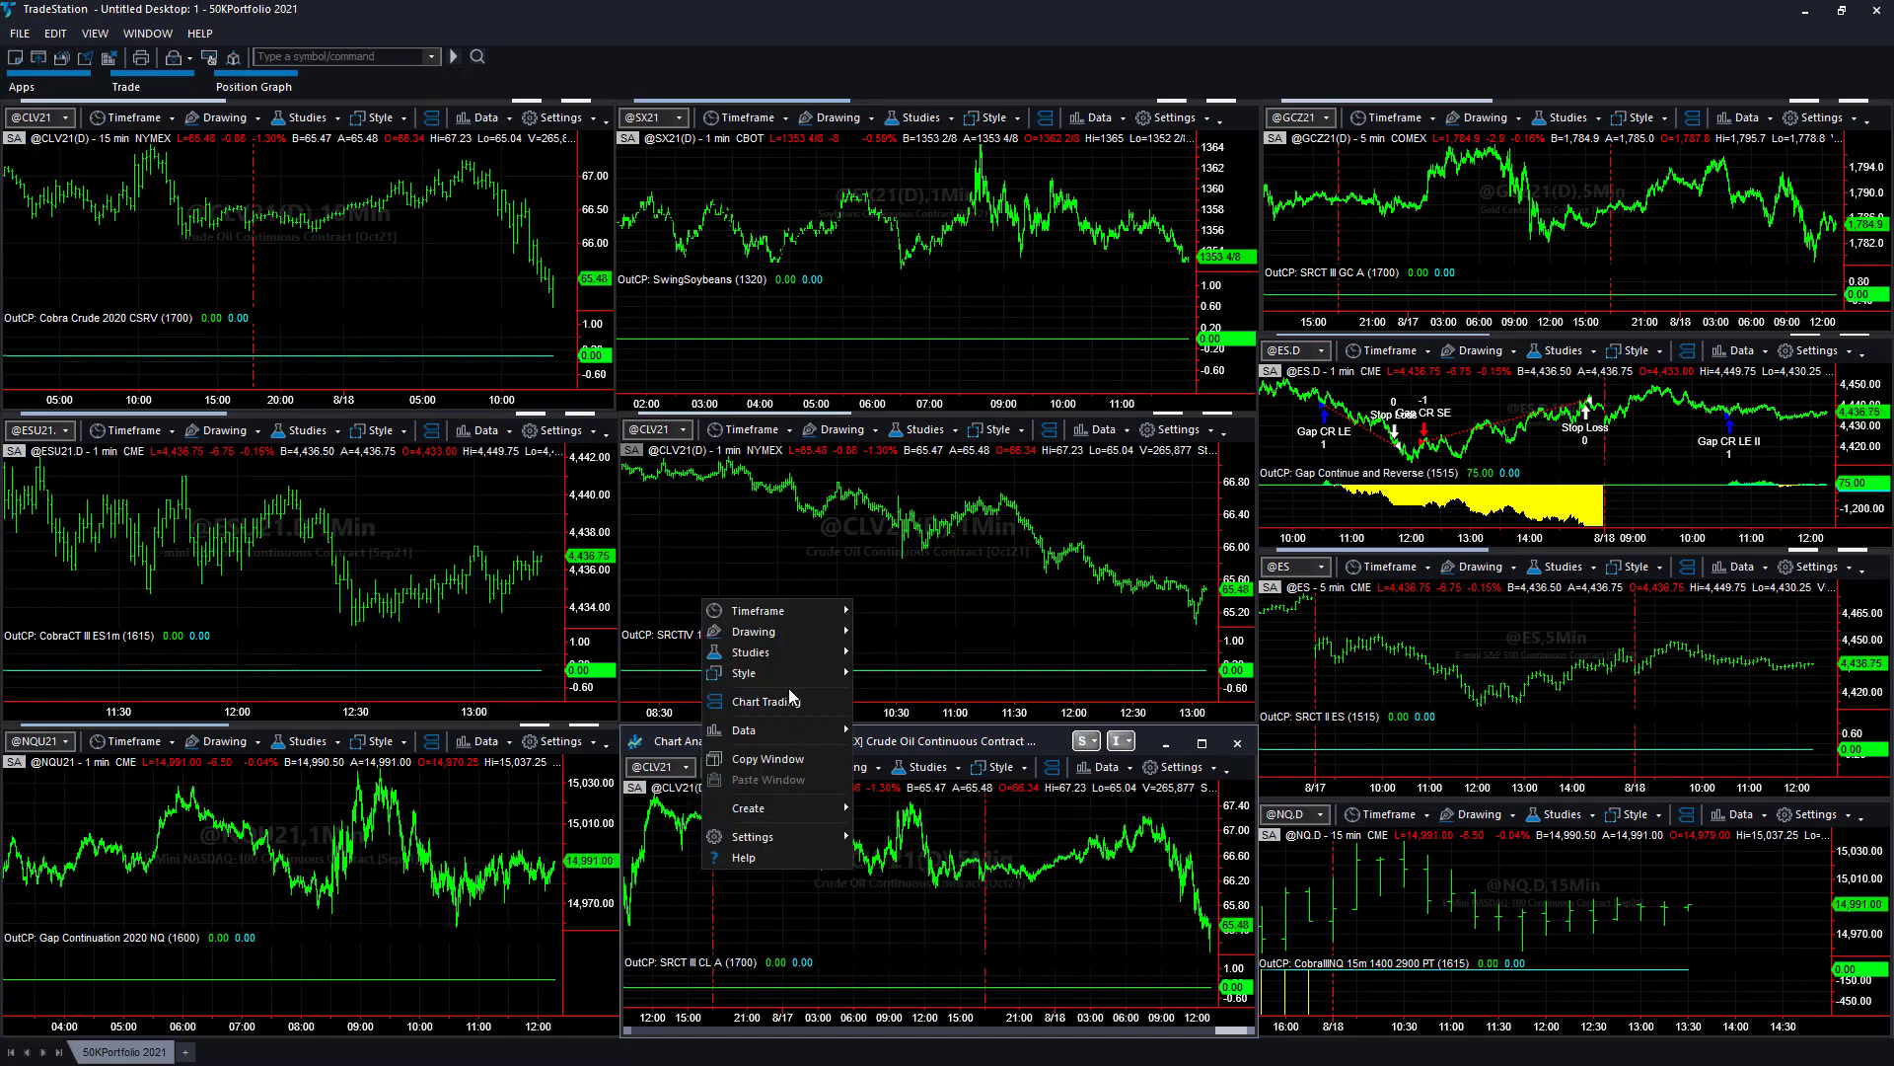
pyautogui.moveTo(787, 730)
pyautogui.click(893, 751)
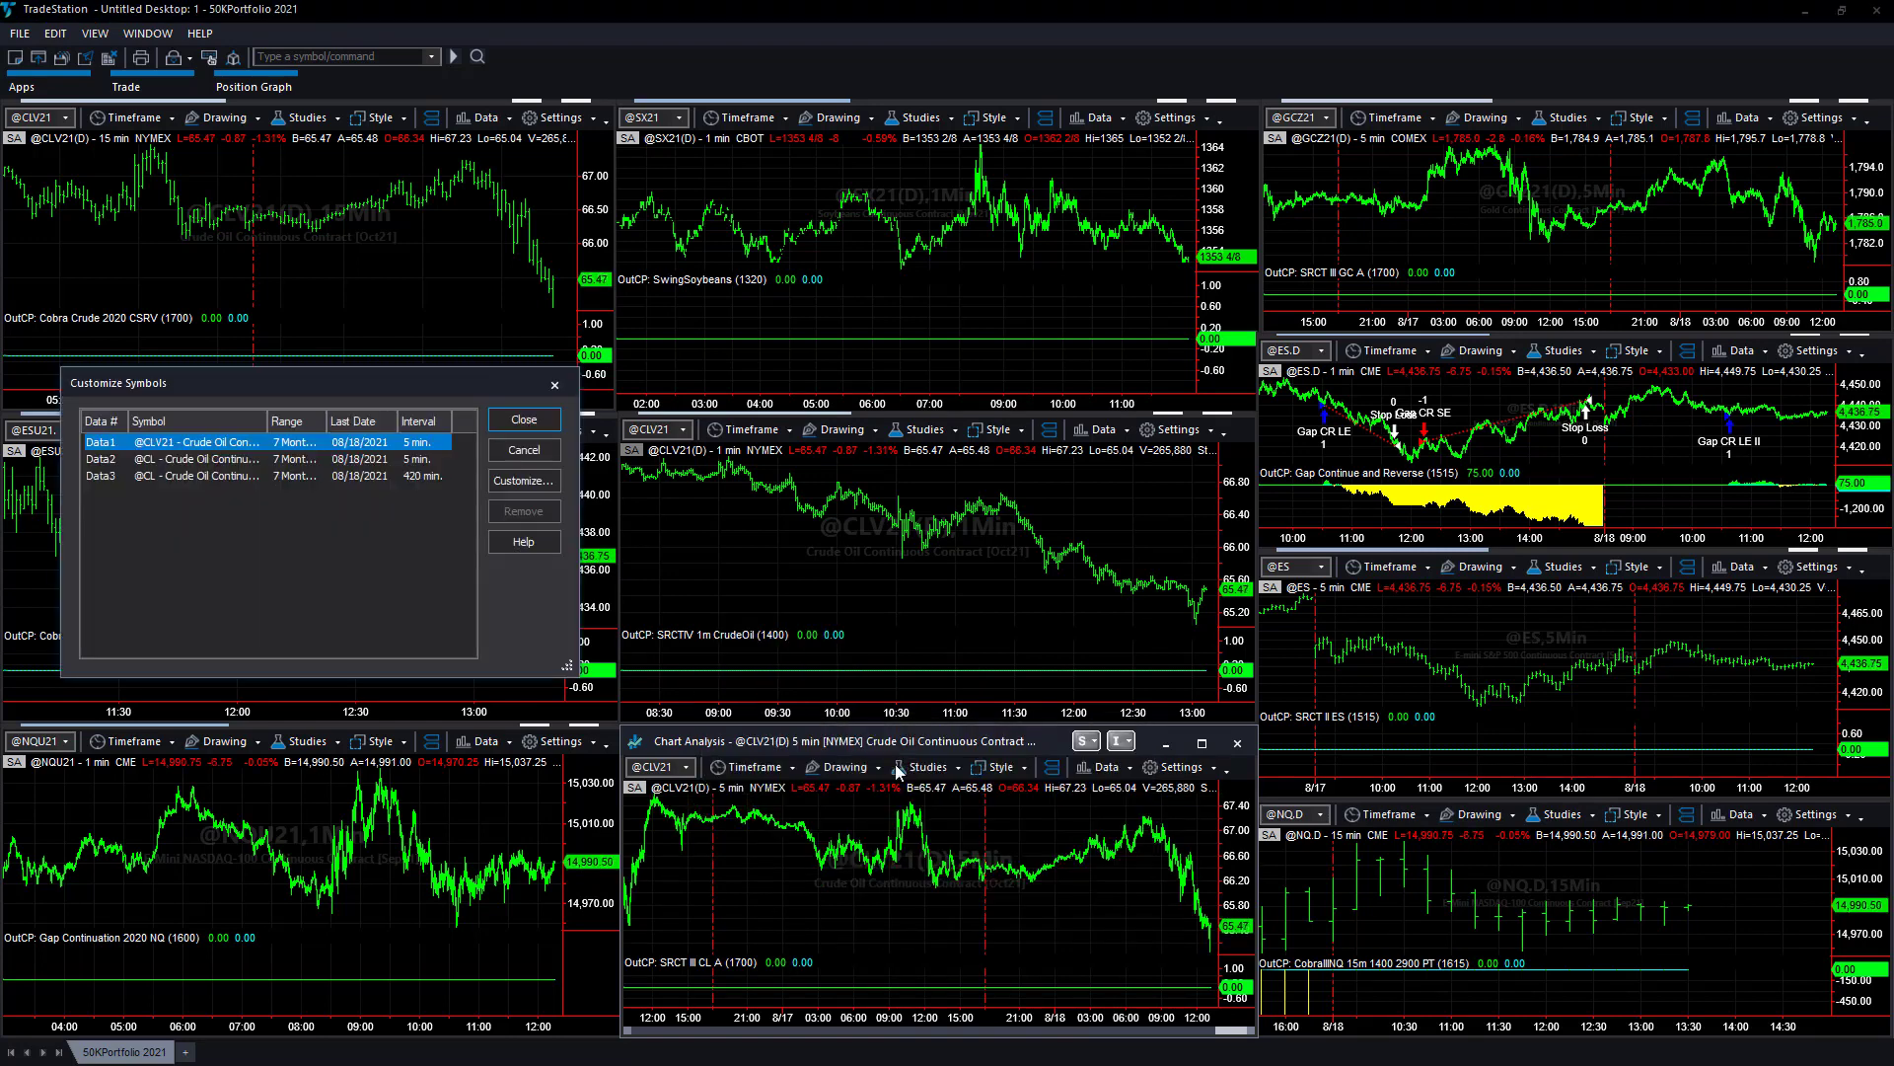
pyautogui.click(523, 422)
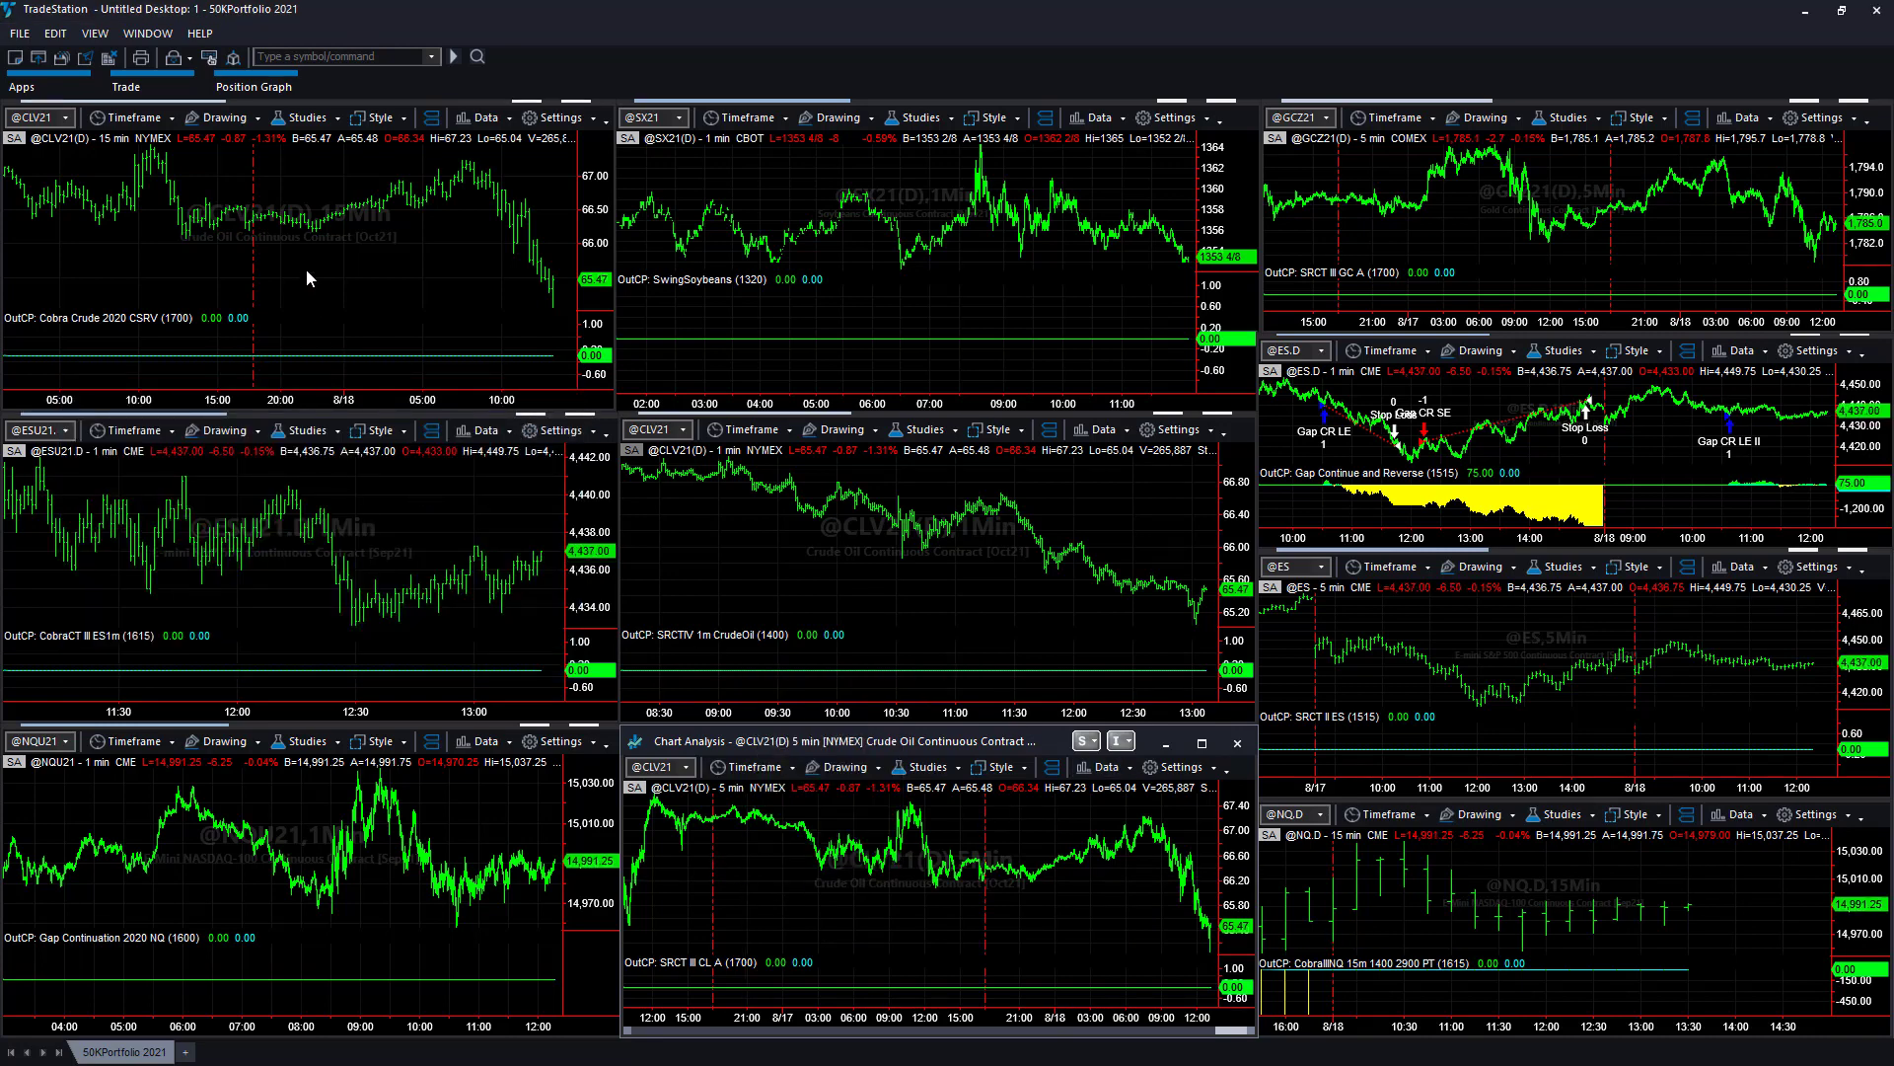
pyautogui.click(392, 275)
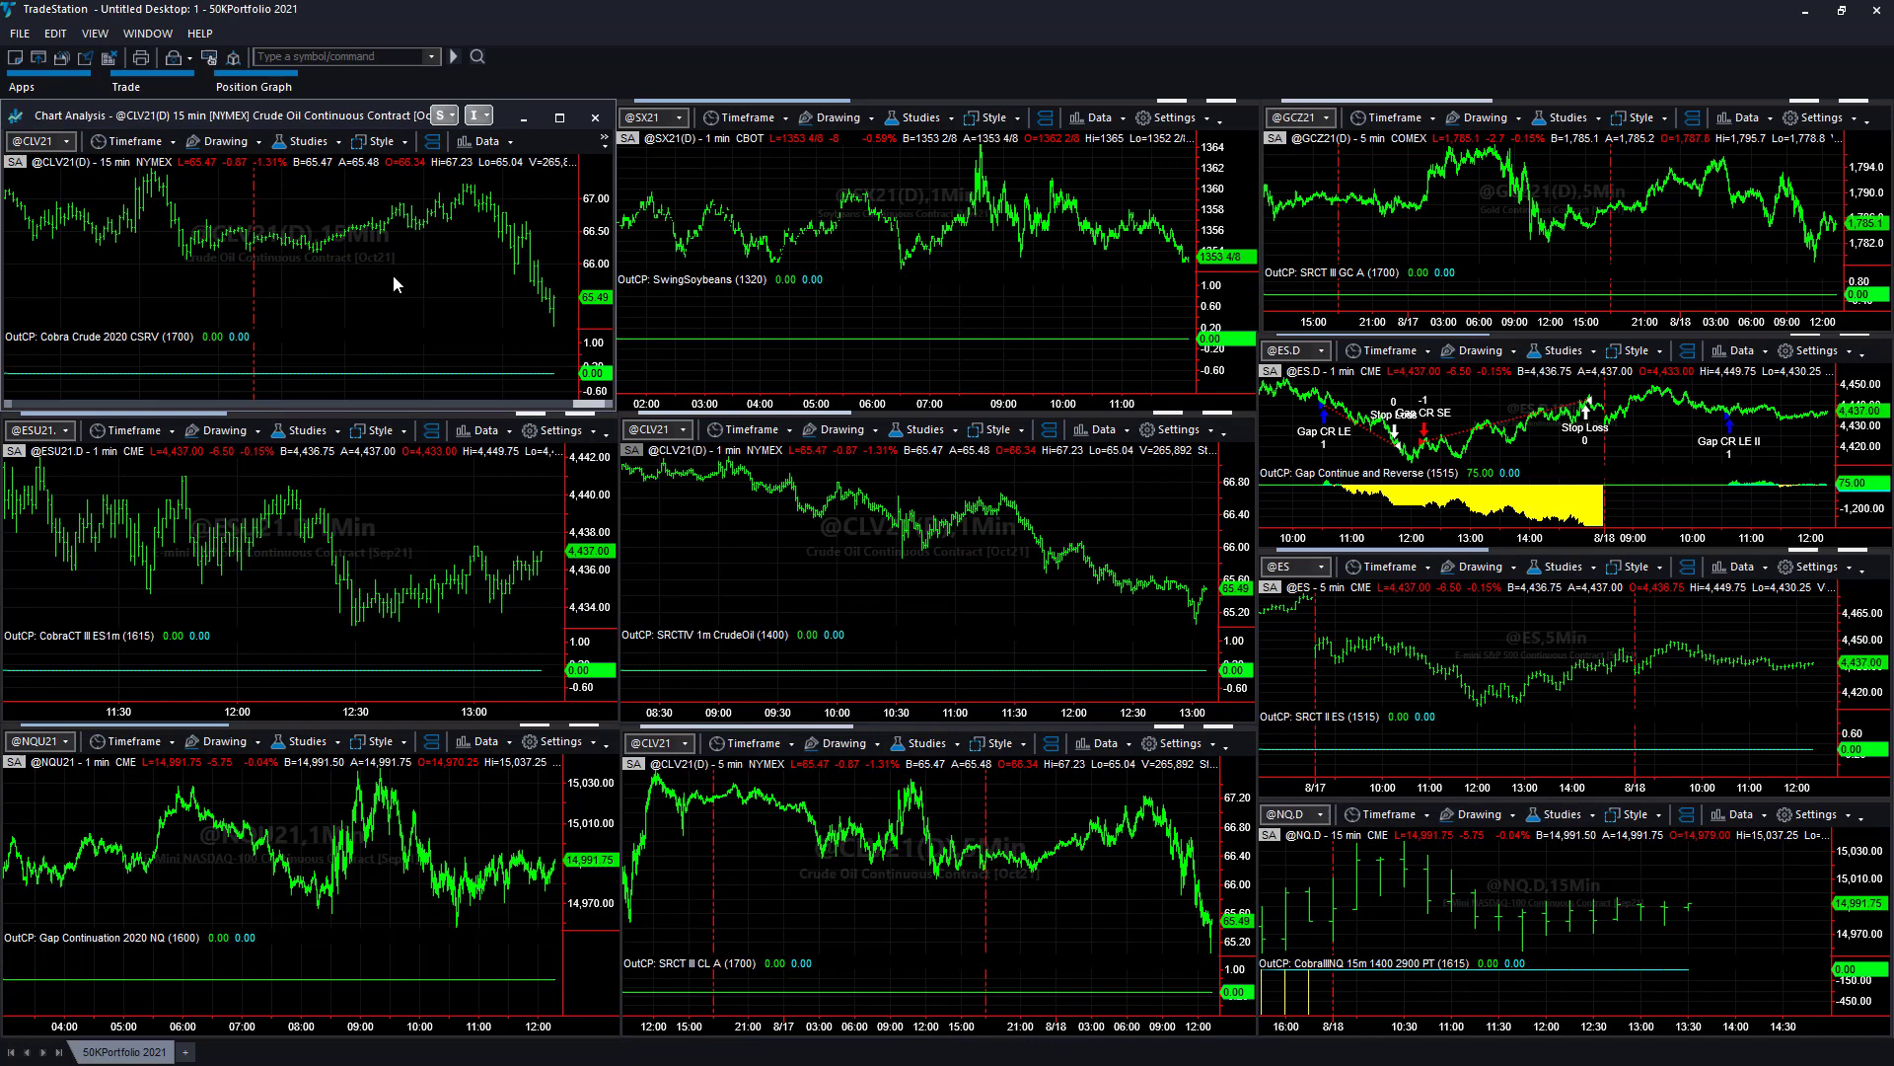
pyautogui.click(784, 867)
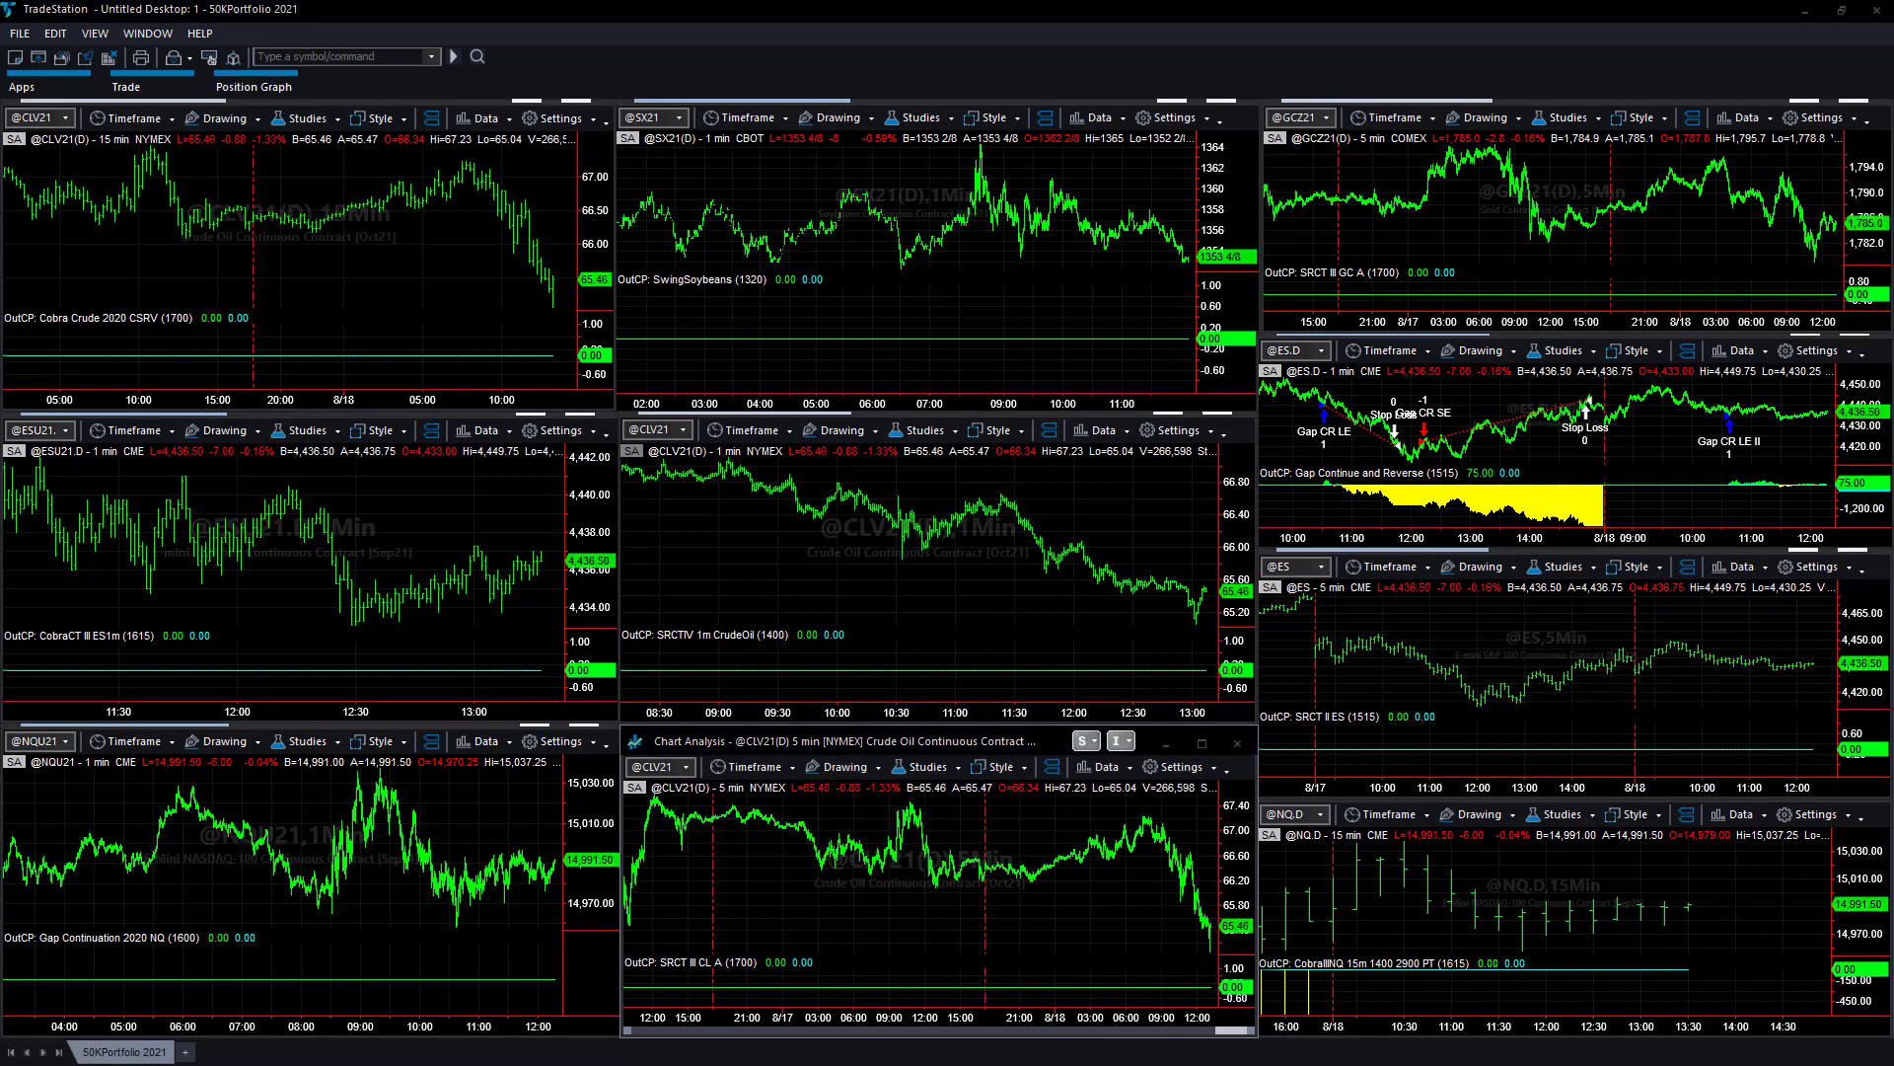
pyautogui.rightClick(702, 873)
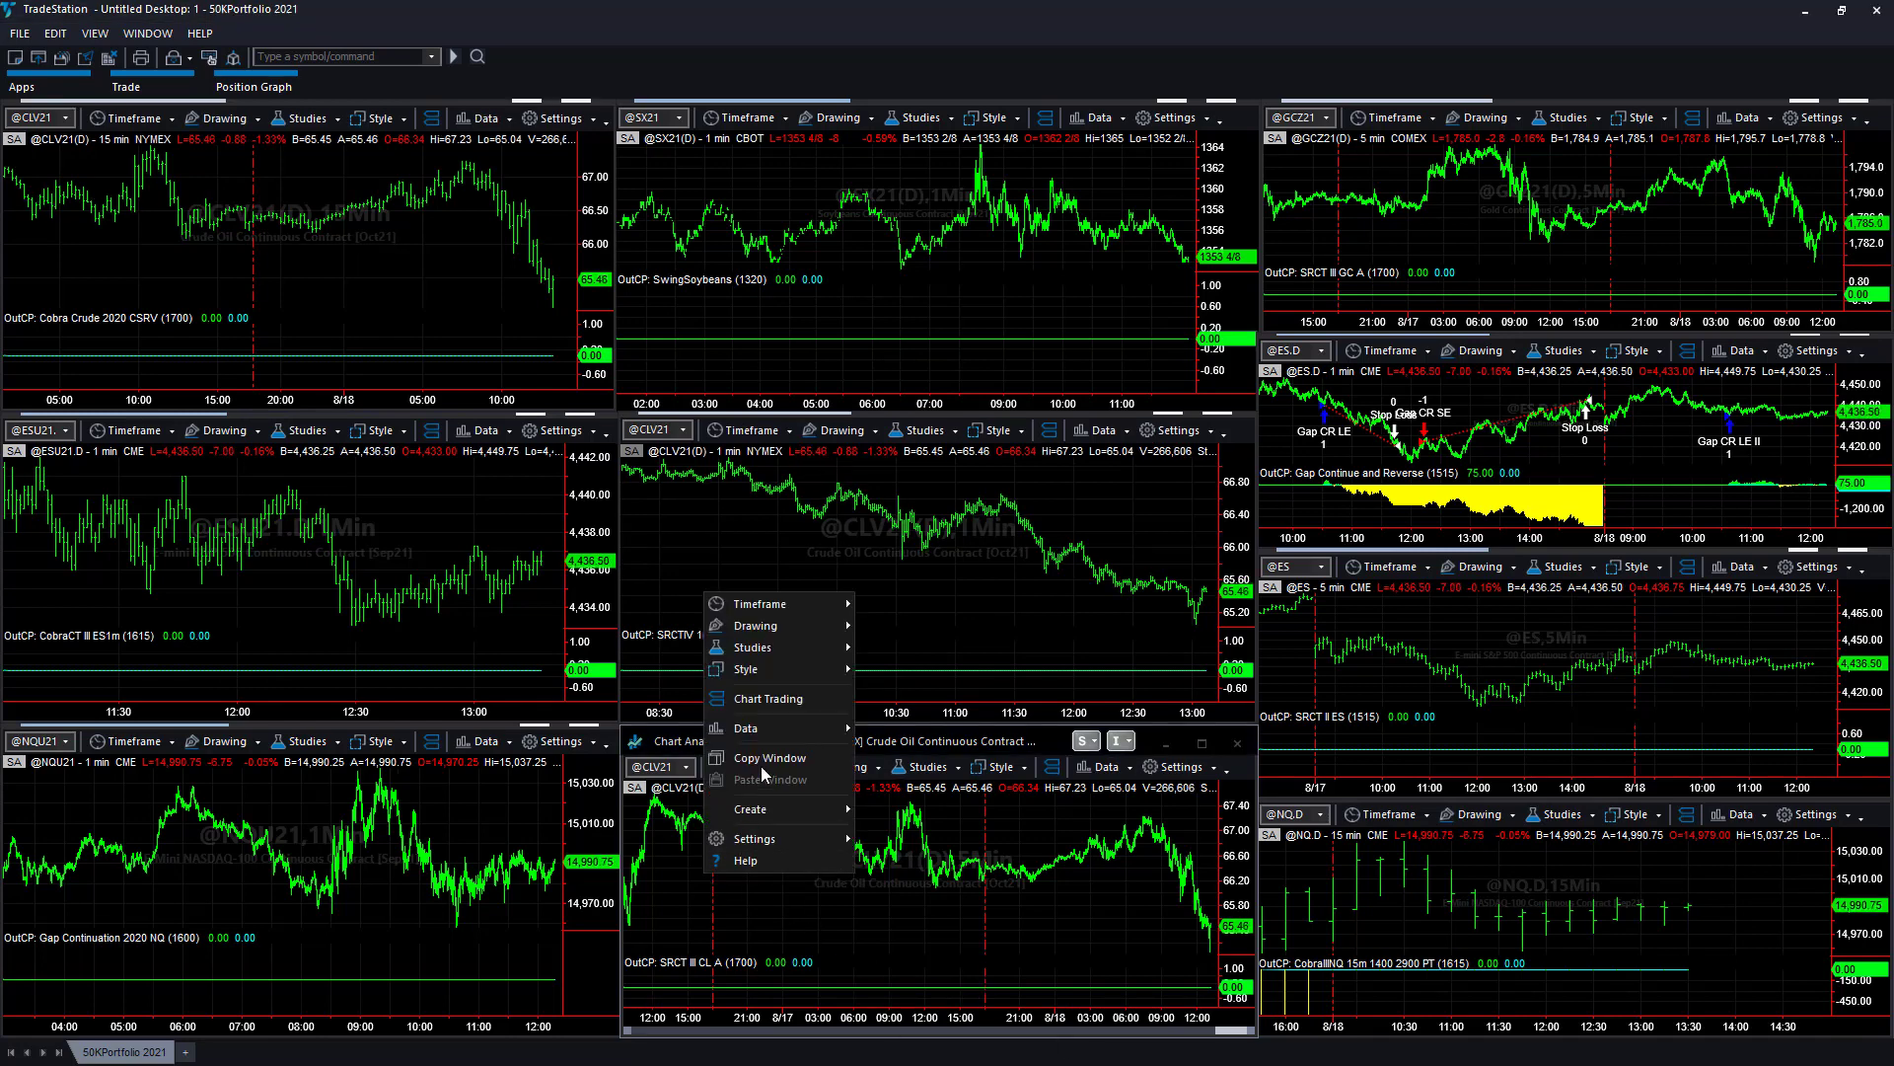
pyautogui.moveTo(784, 728)
pyautogui.click(927, 781)
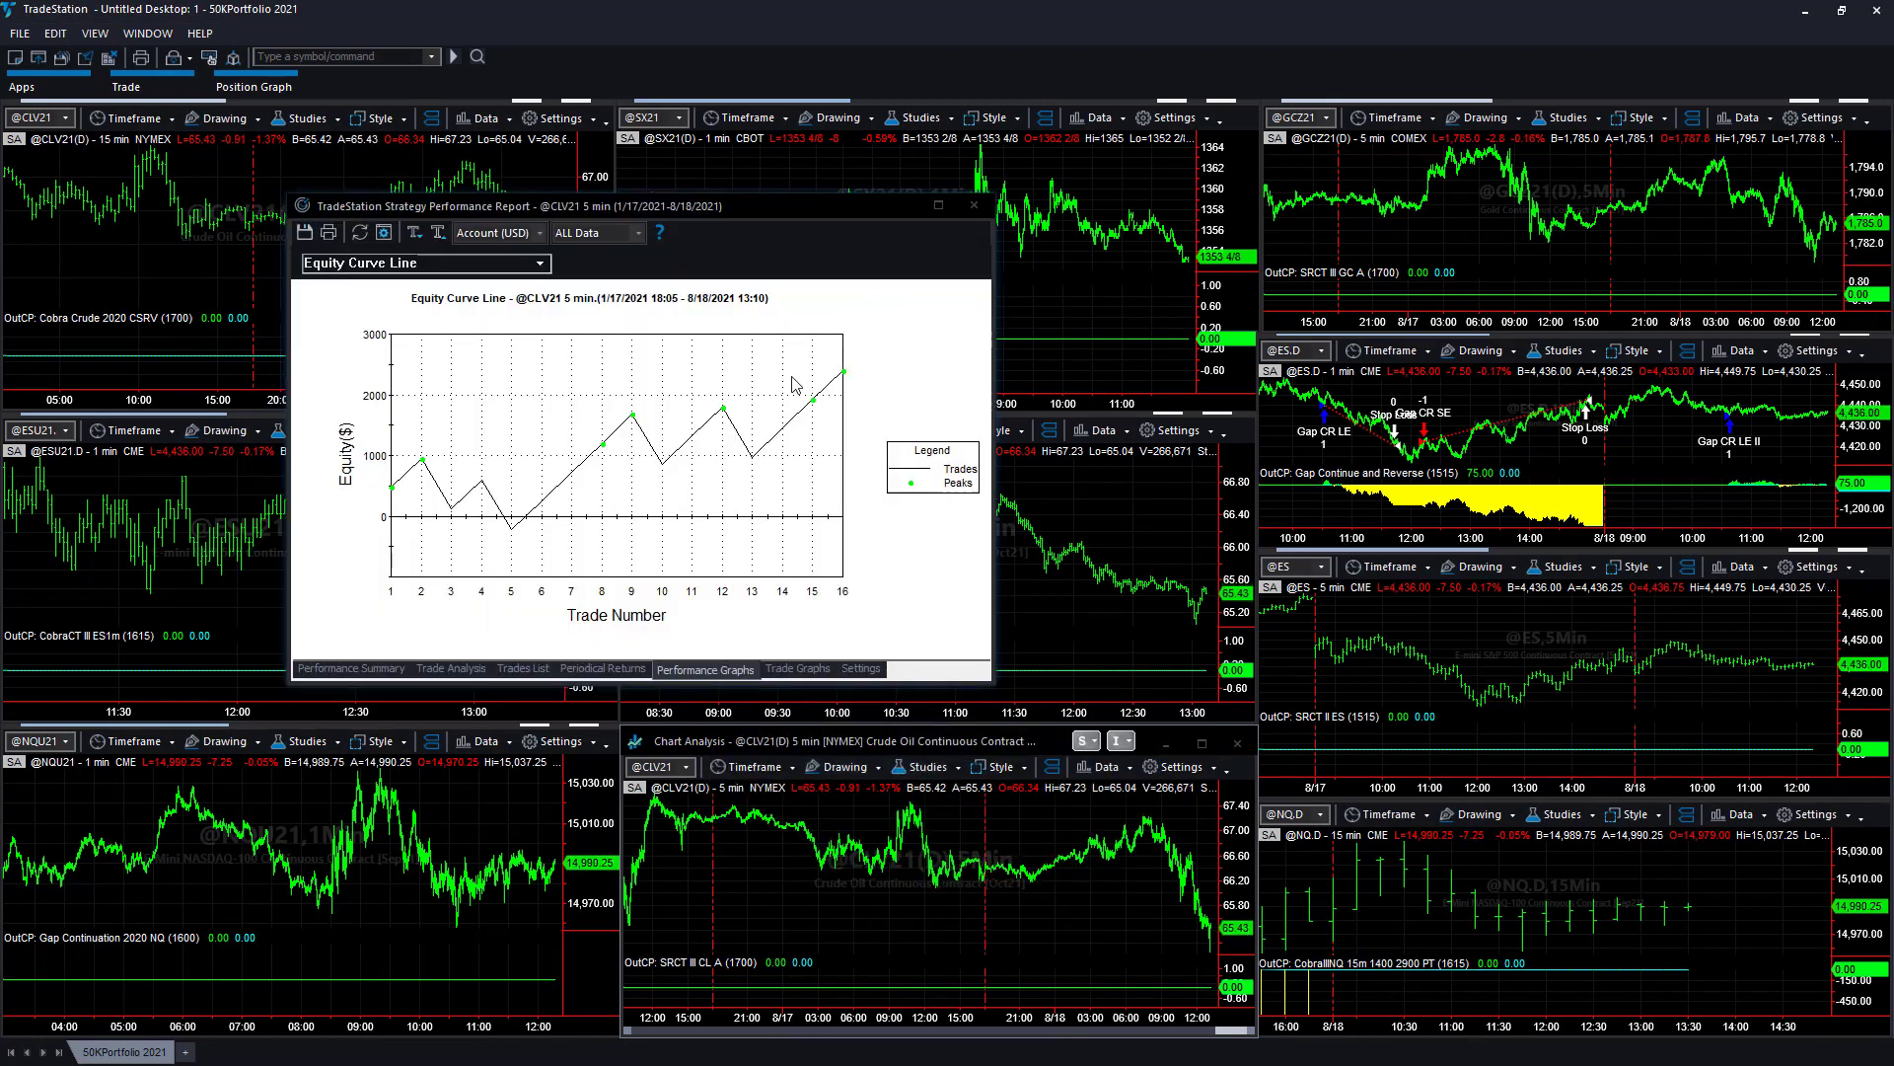
pyautogui.moveTo(748, 208); pyautogui.dragTo(790, 277)
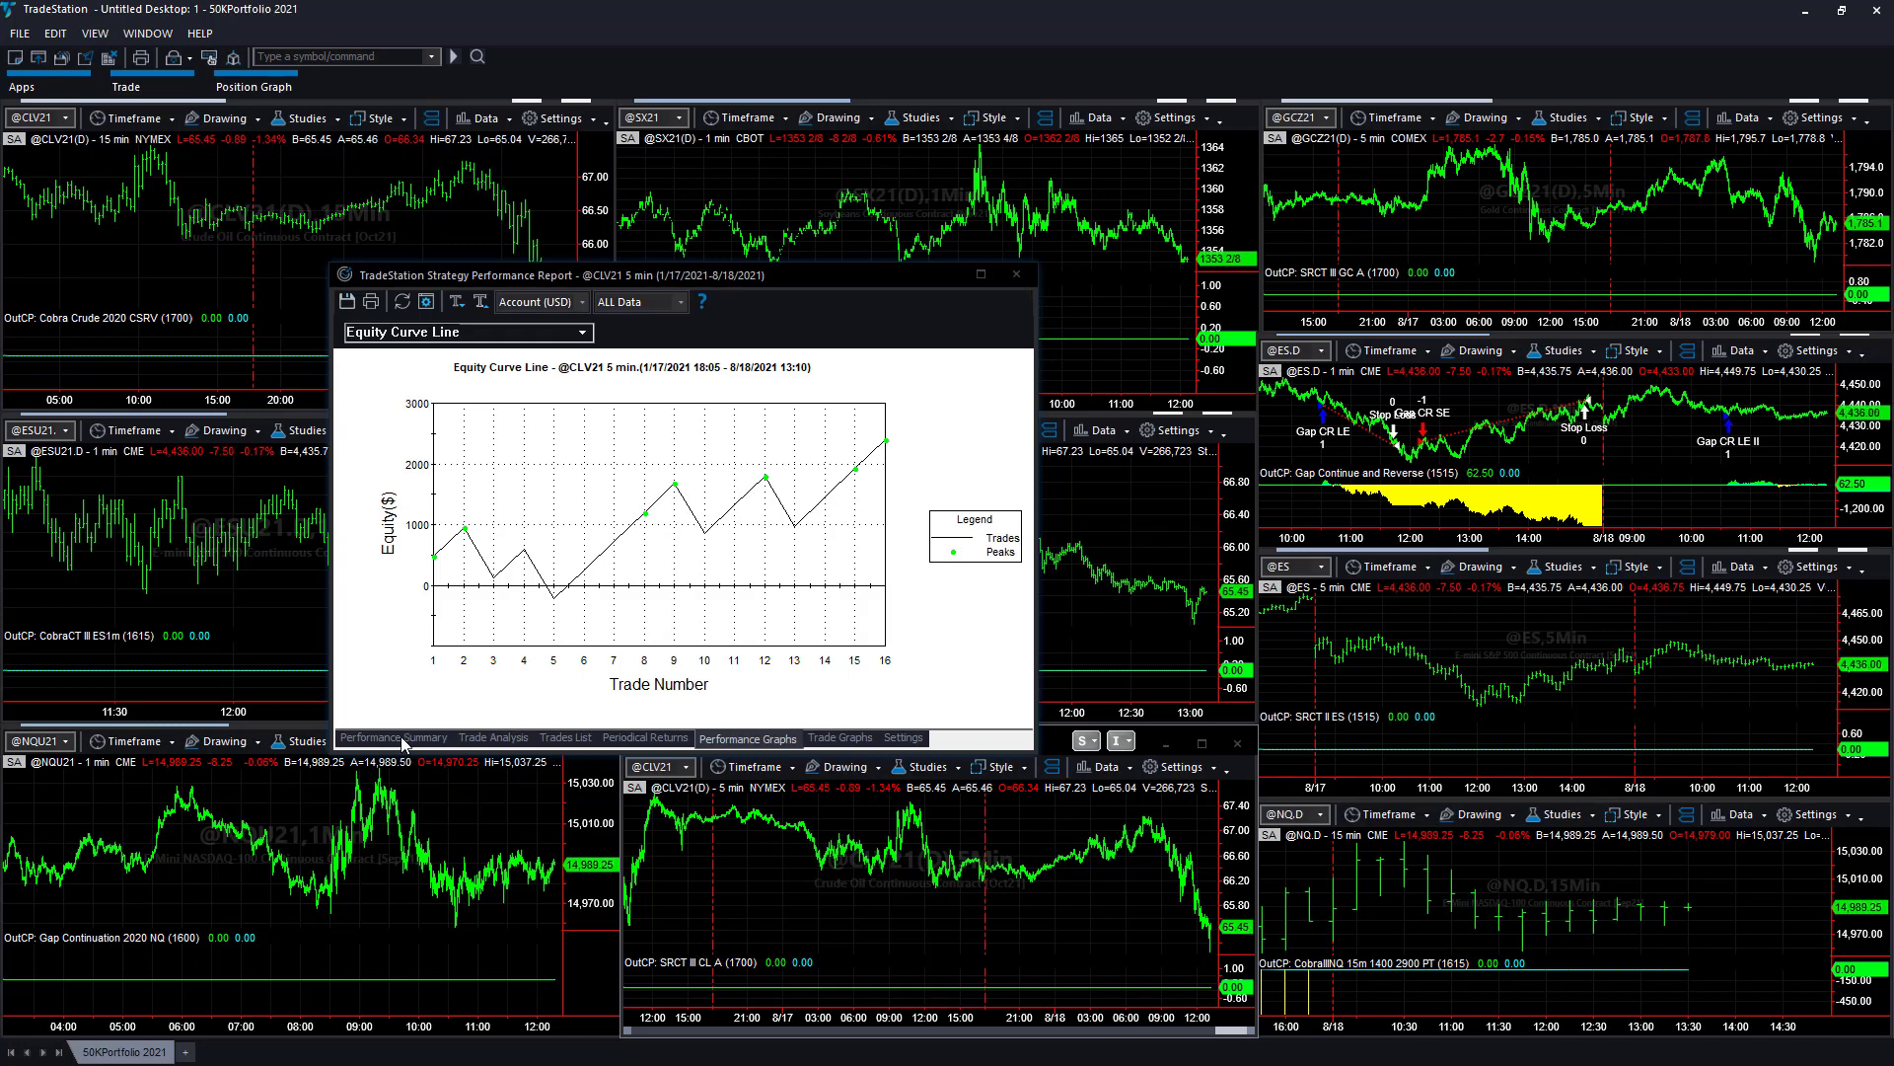
pyautogui.click(1017, 273)
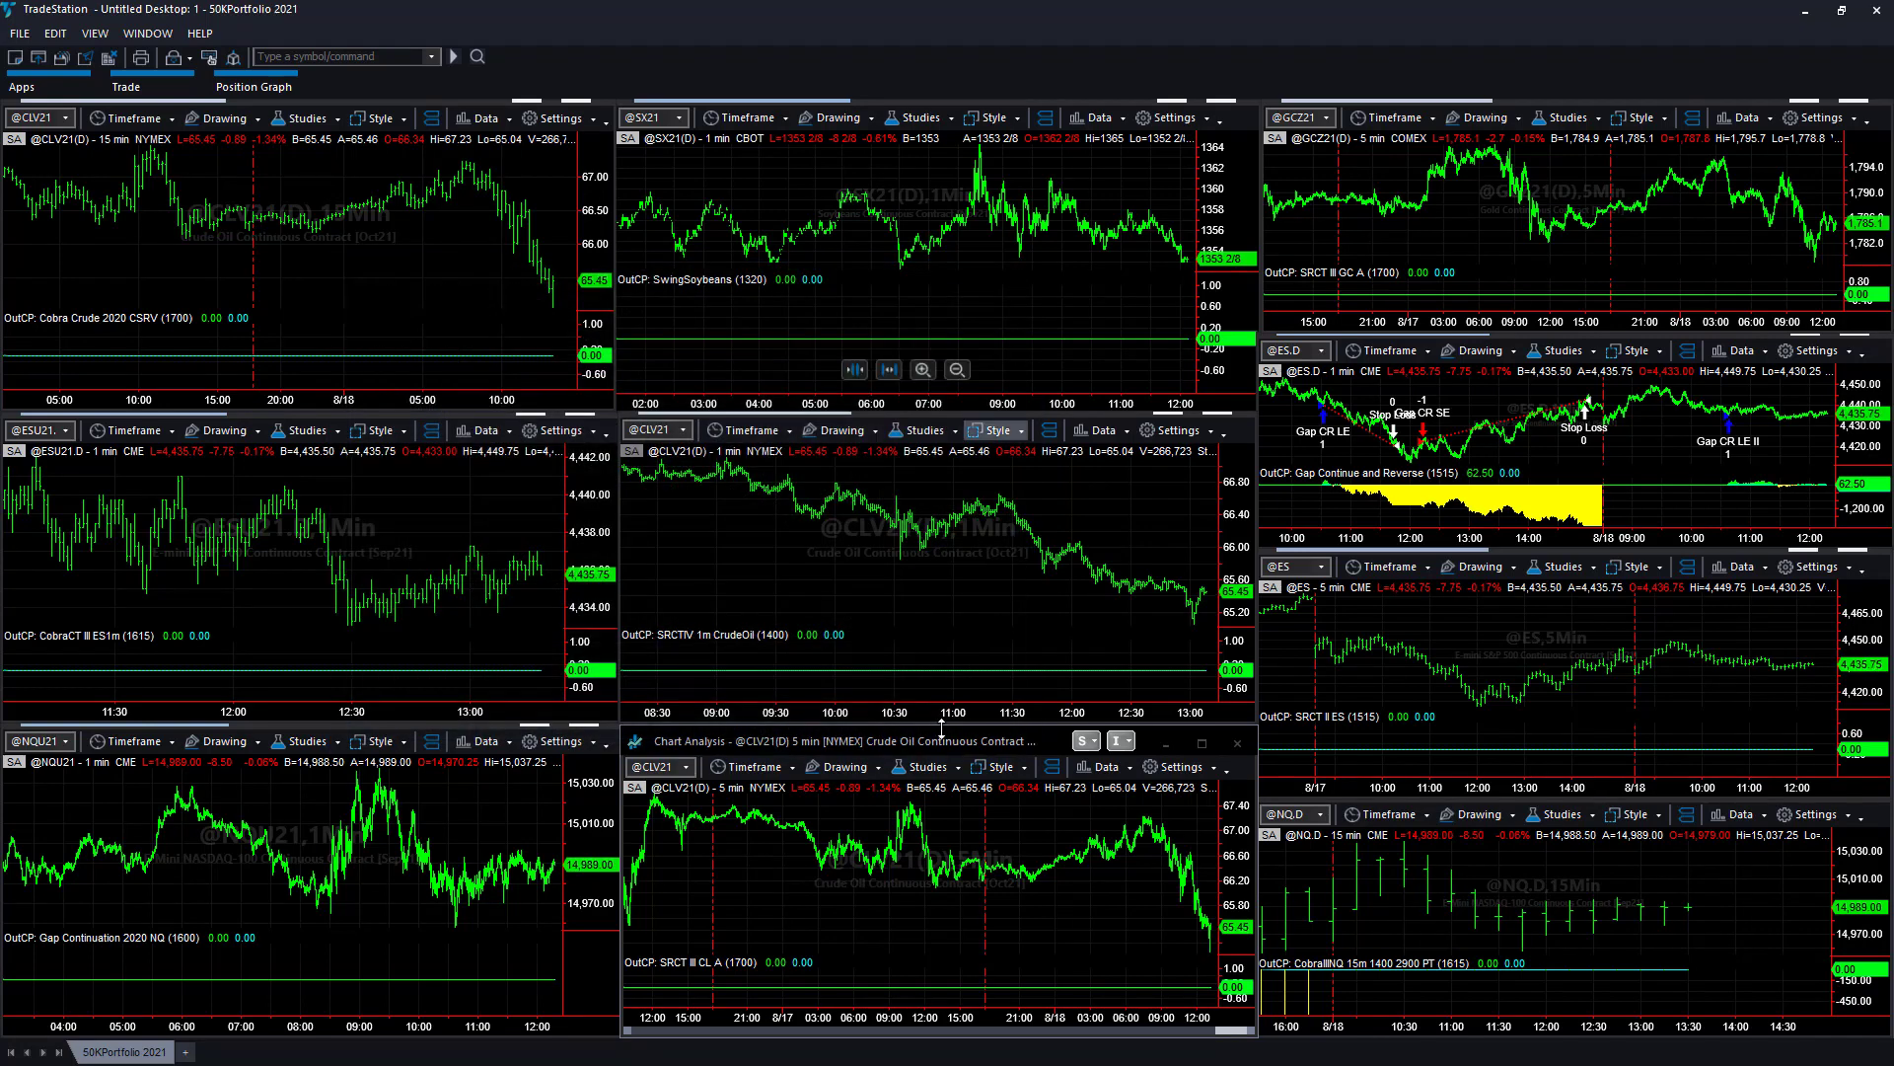